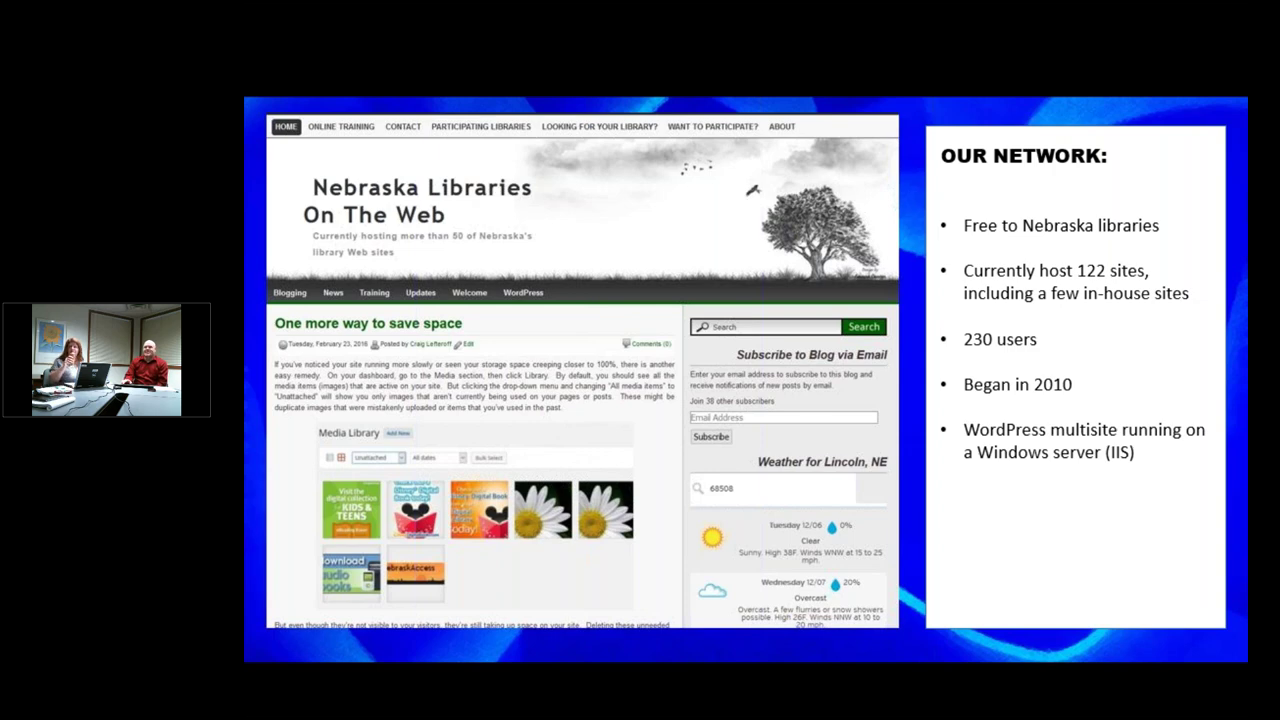
key(Right)
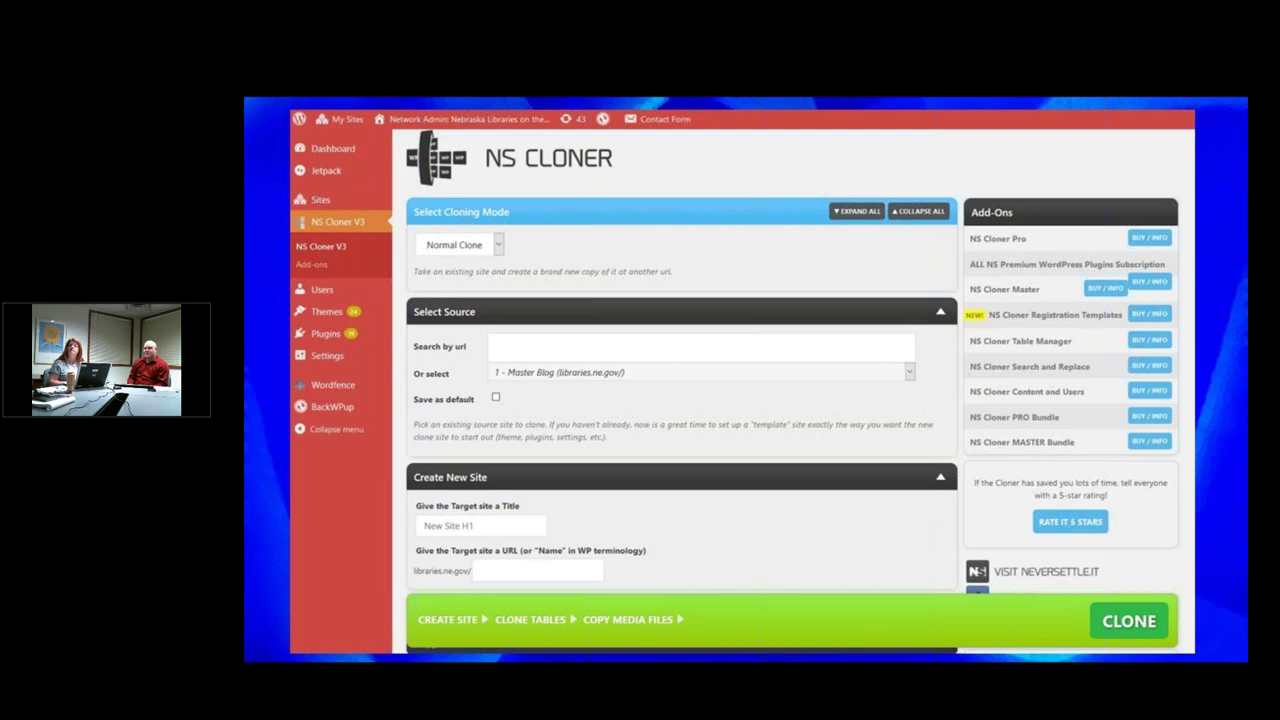
key(Right)
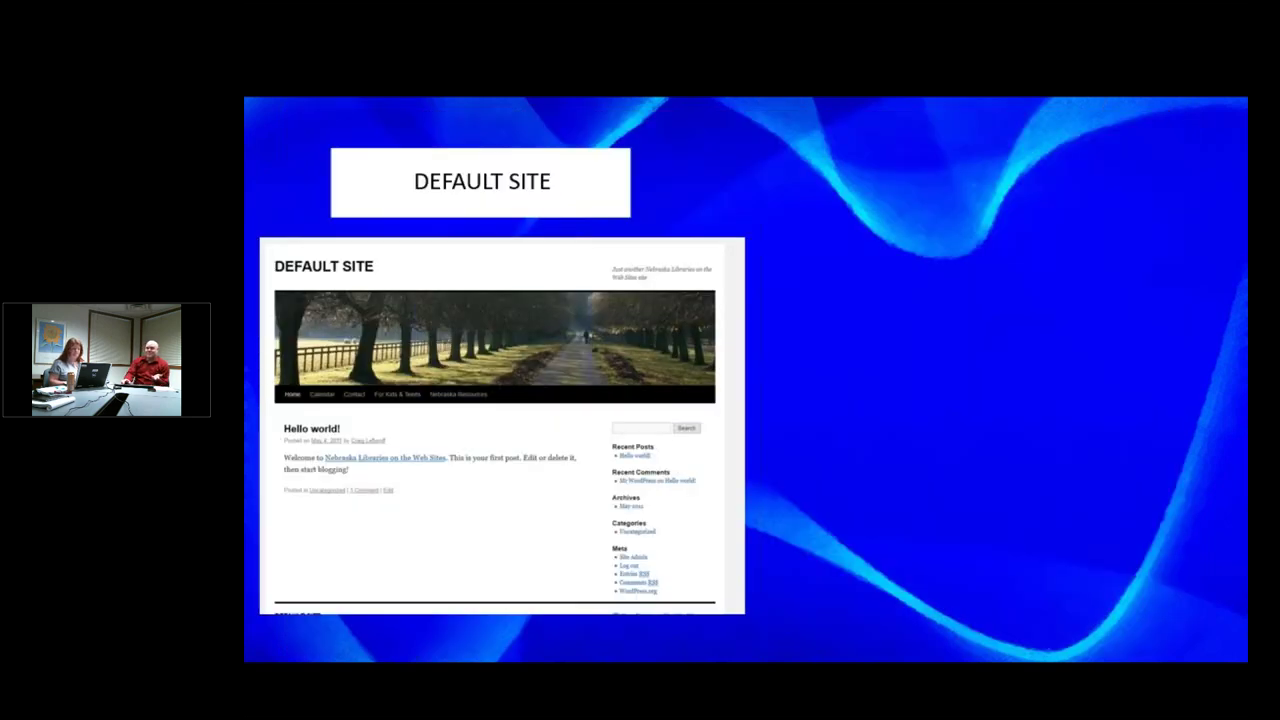
key(Right)
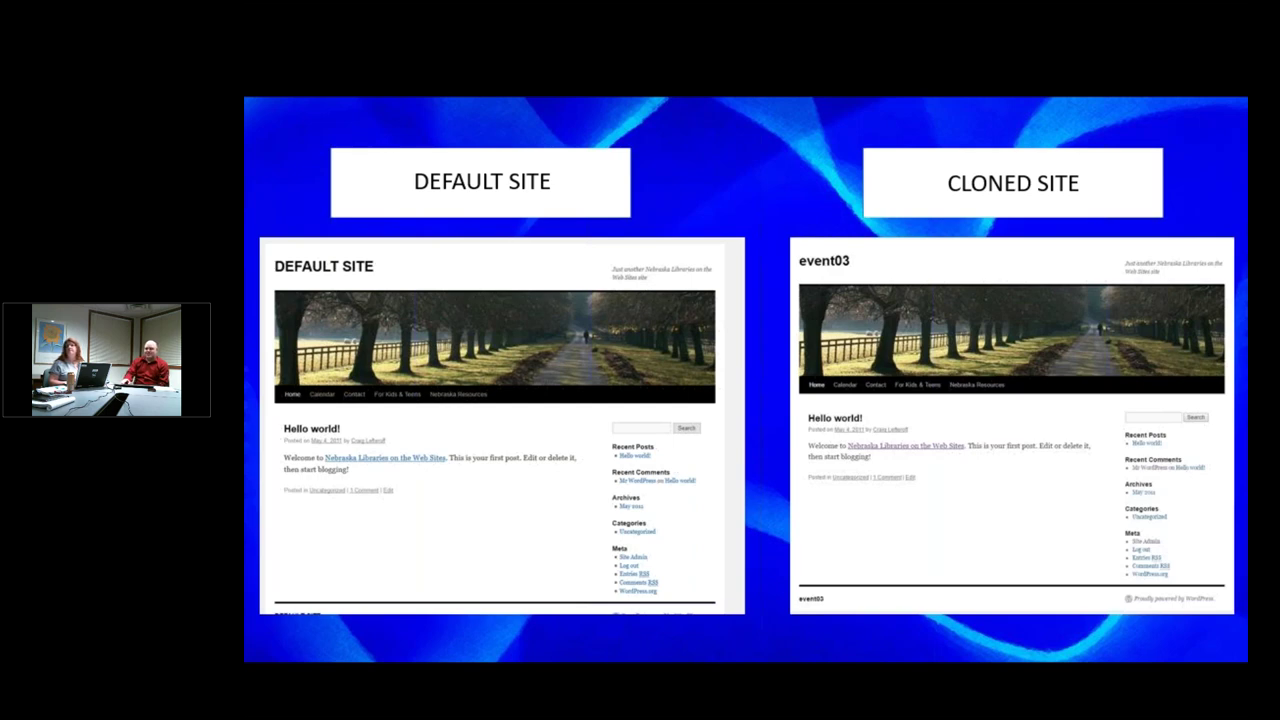
key(Right)
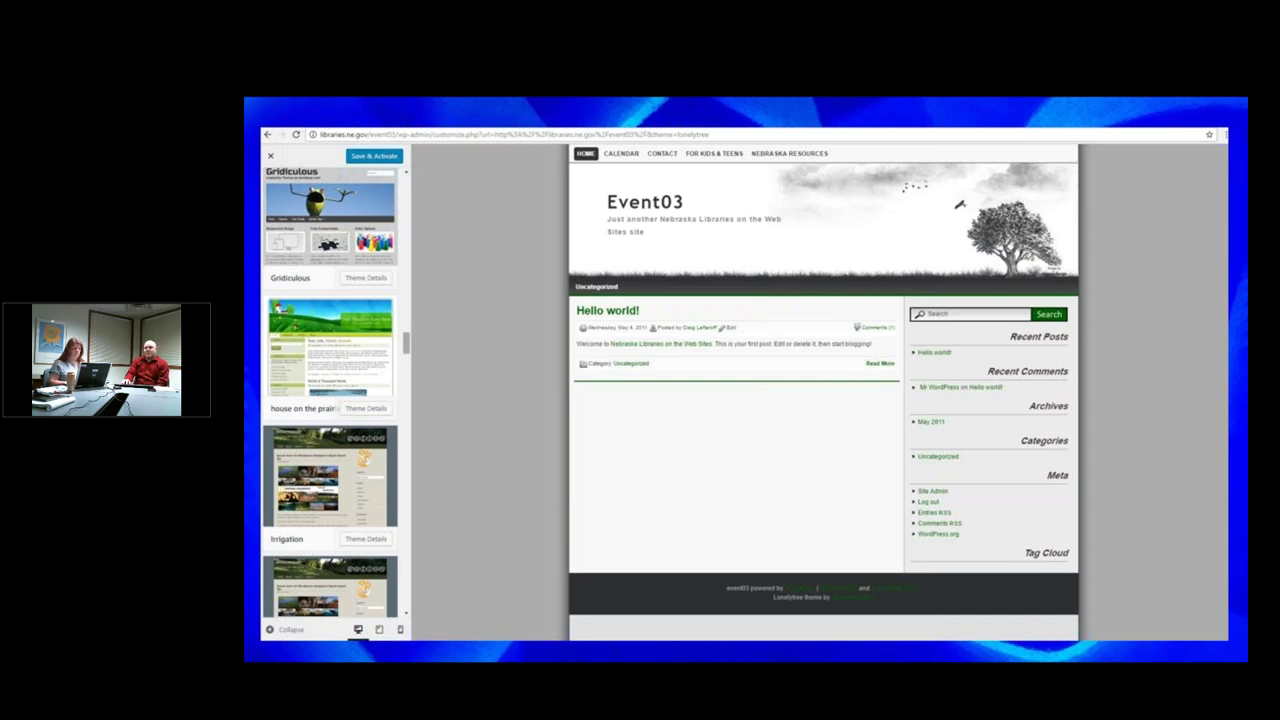
key(Right)
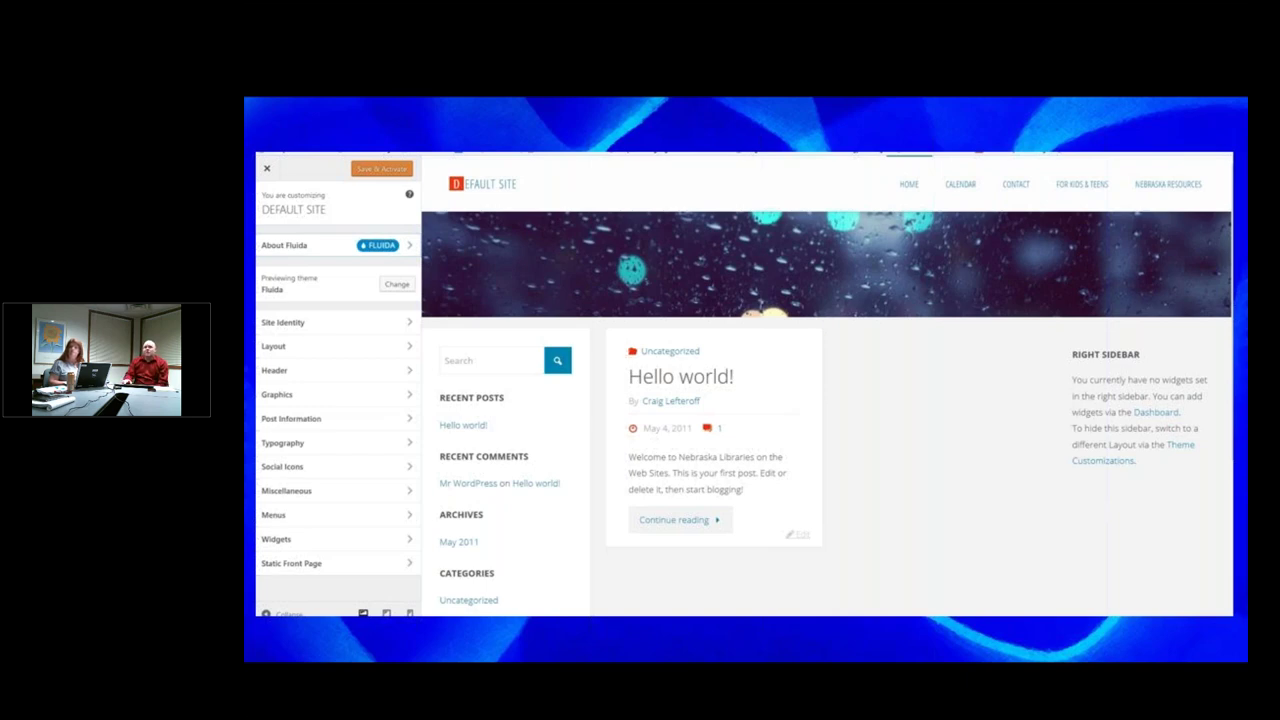
key(Right)
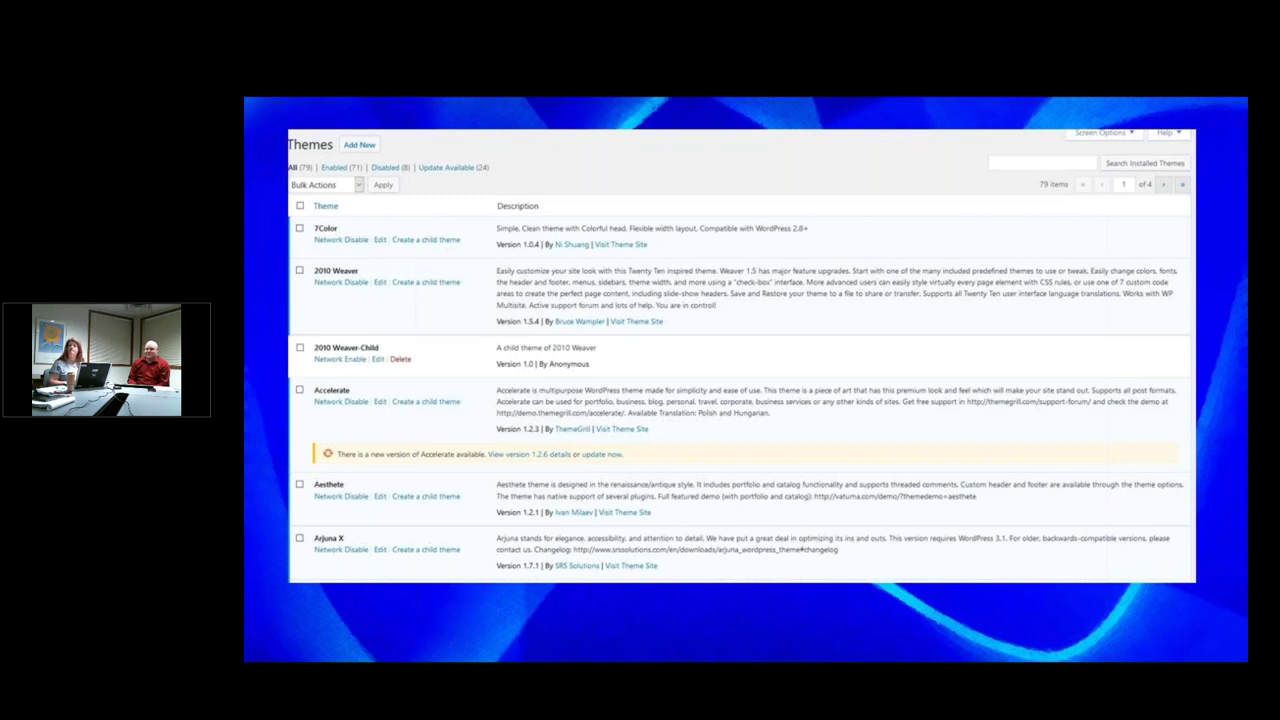
key(Right)
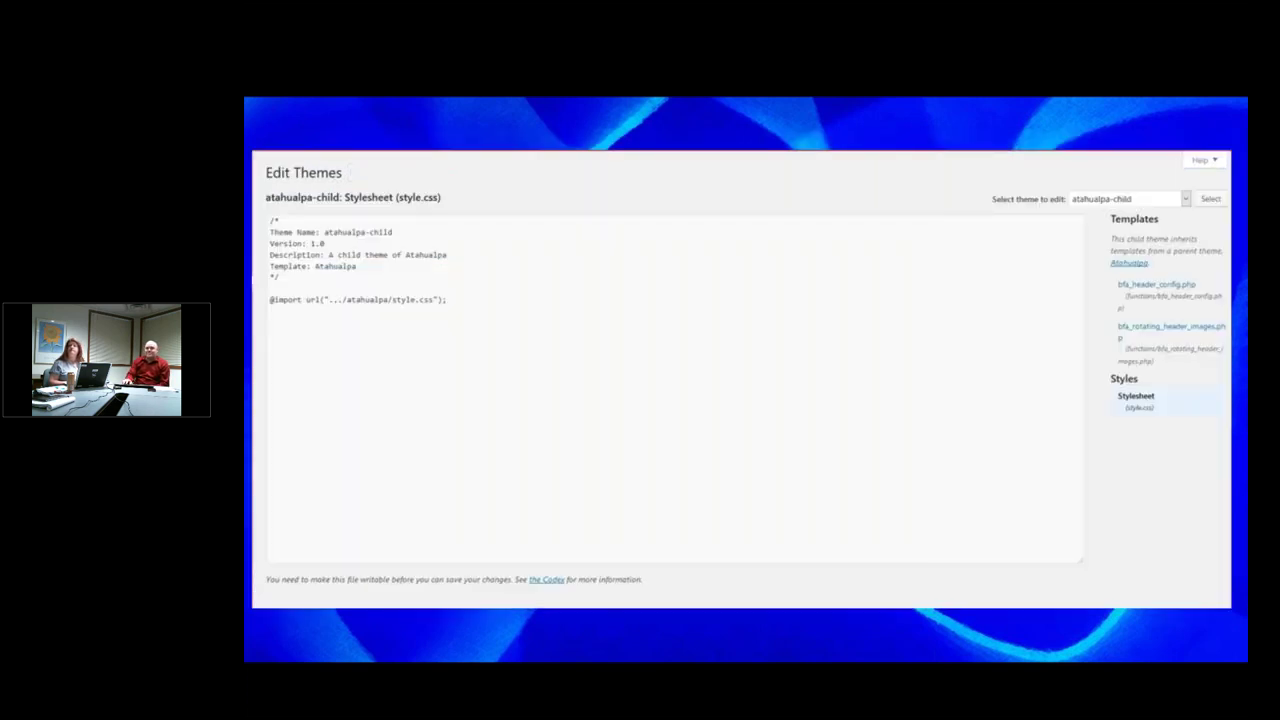
key(Right)
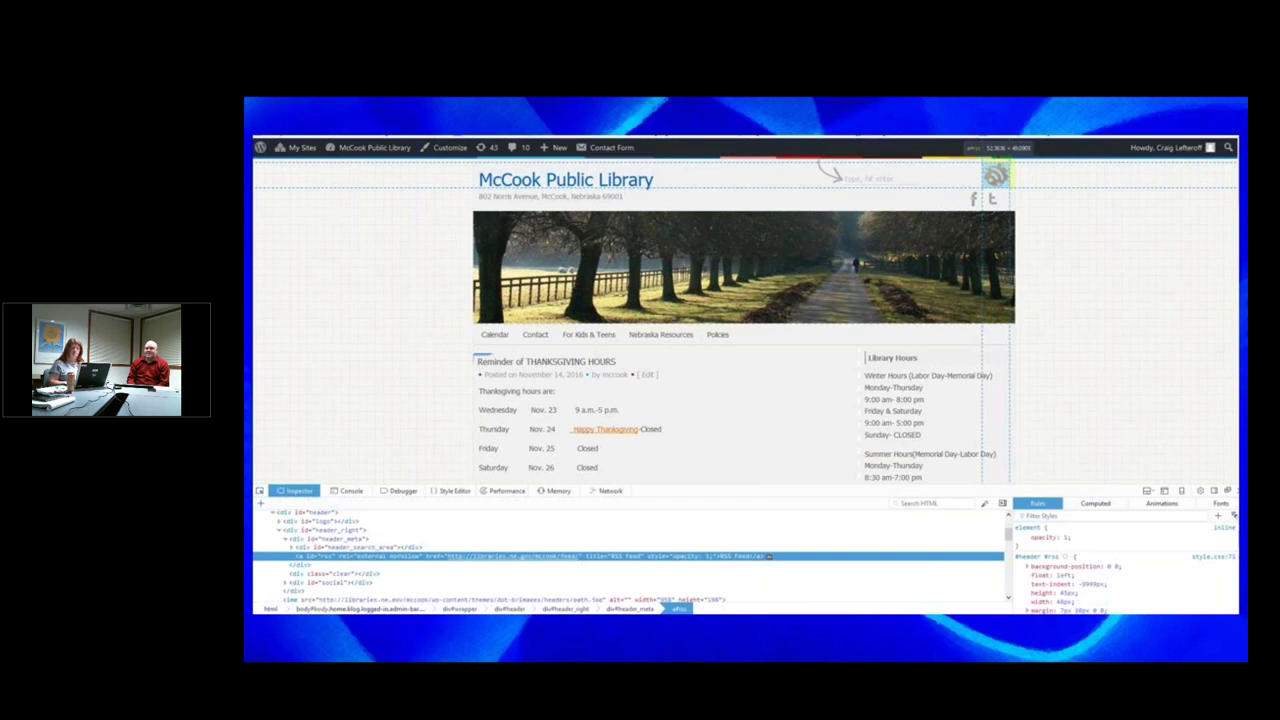
key(Right)
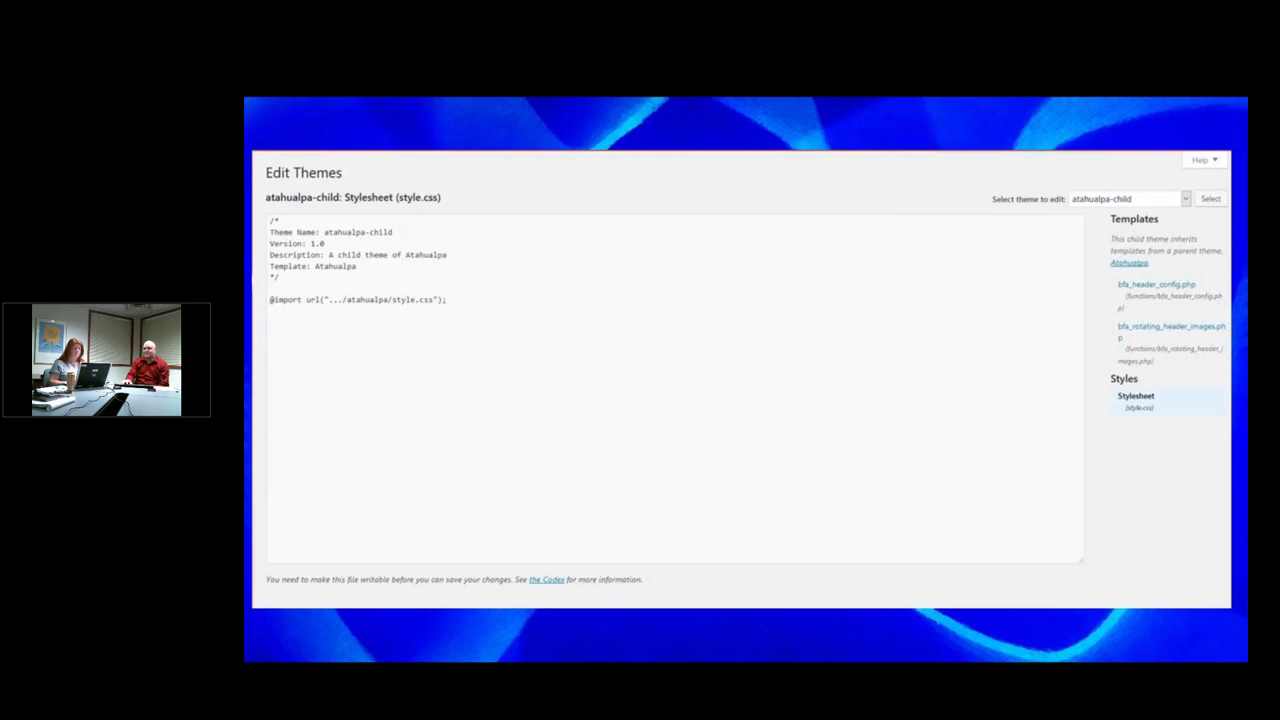
key(Left)
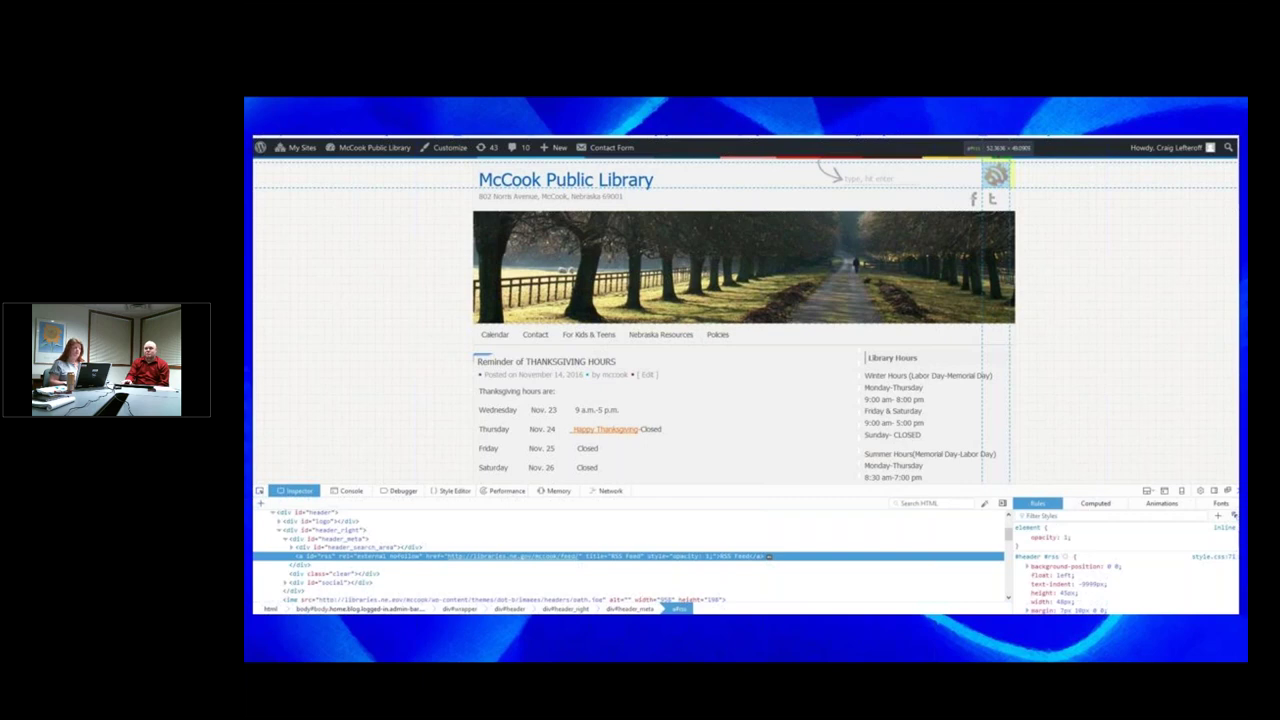
key(Right)
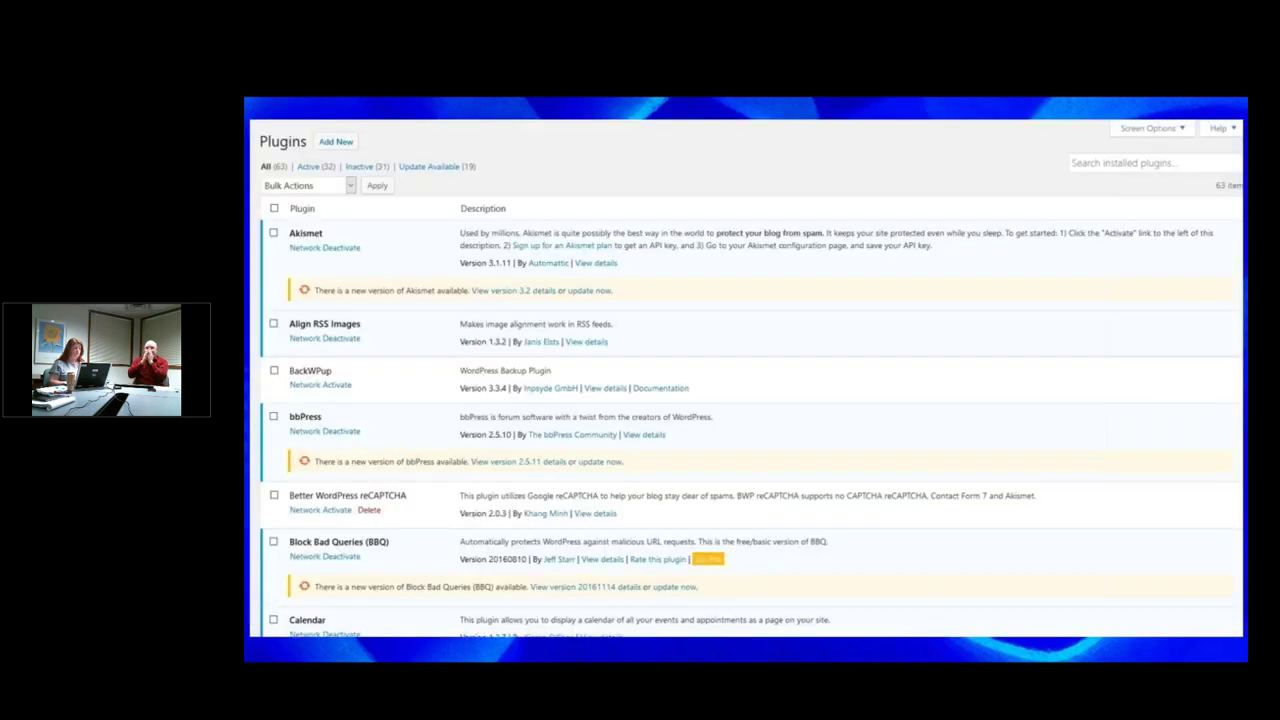
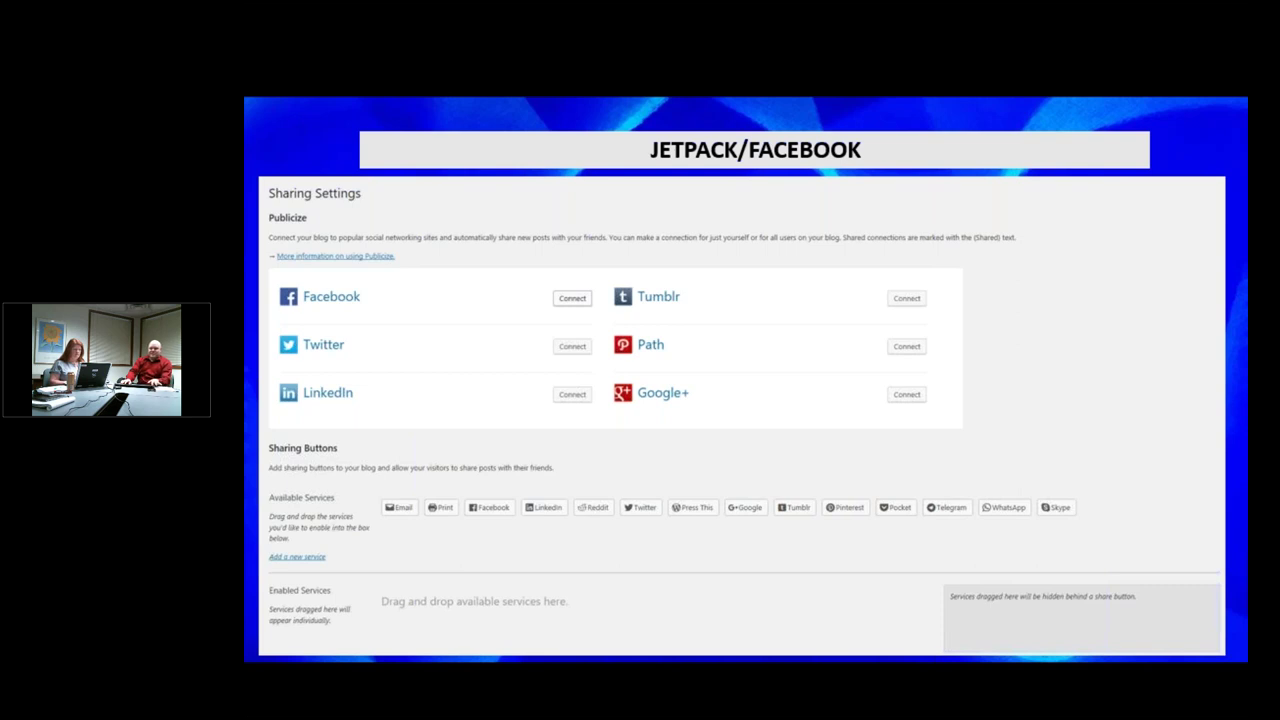
End the slide show and switch to the Firefox window with the WordPress dashboard
key(Escape)
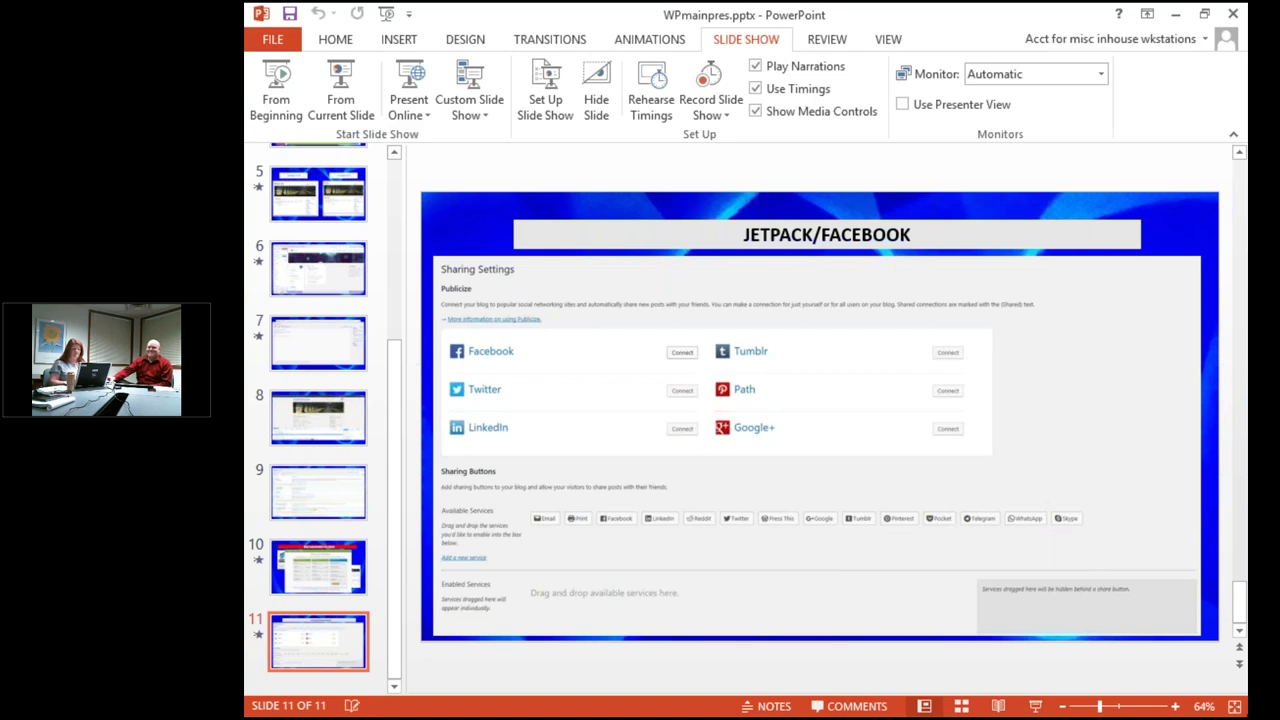
mouse_move(918, 718)
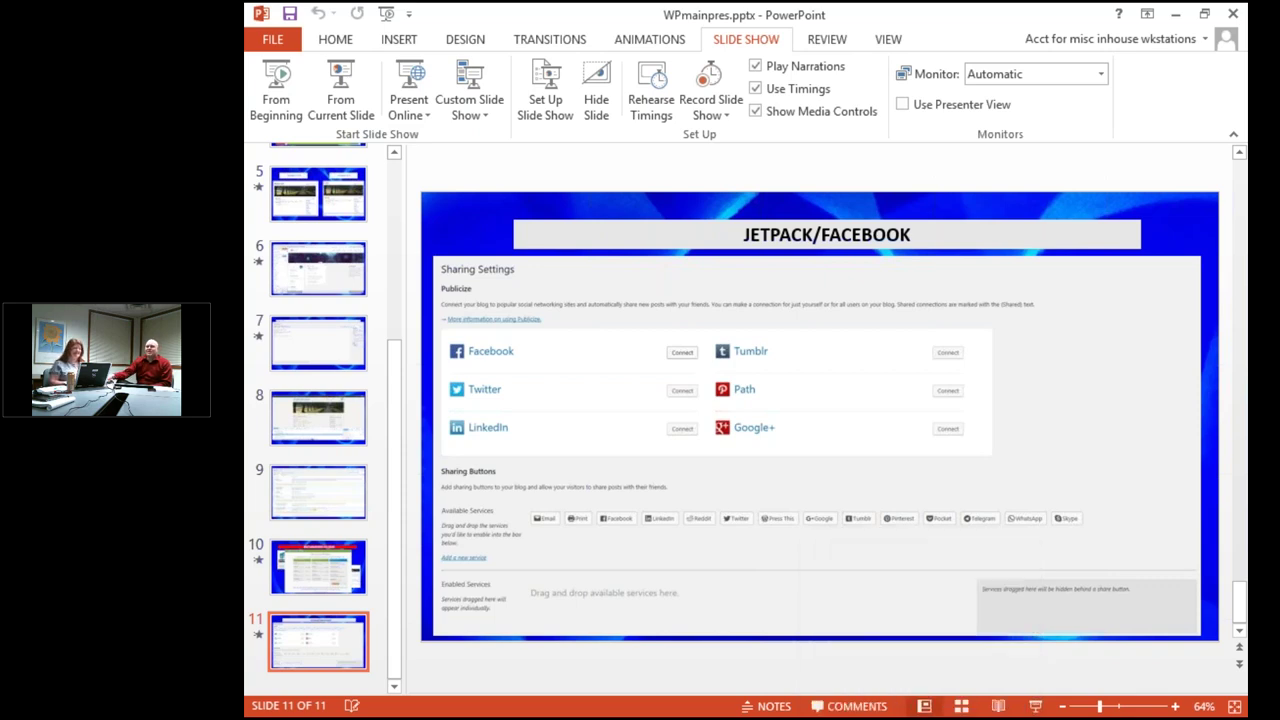
mouse_move(966, 718)
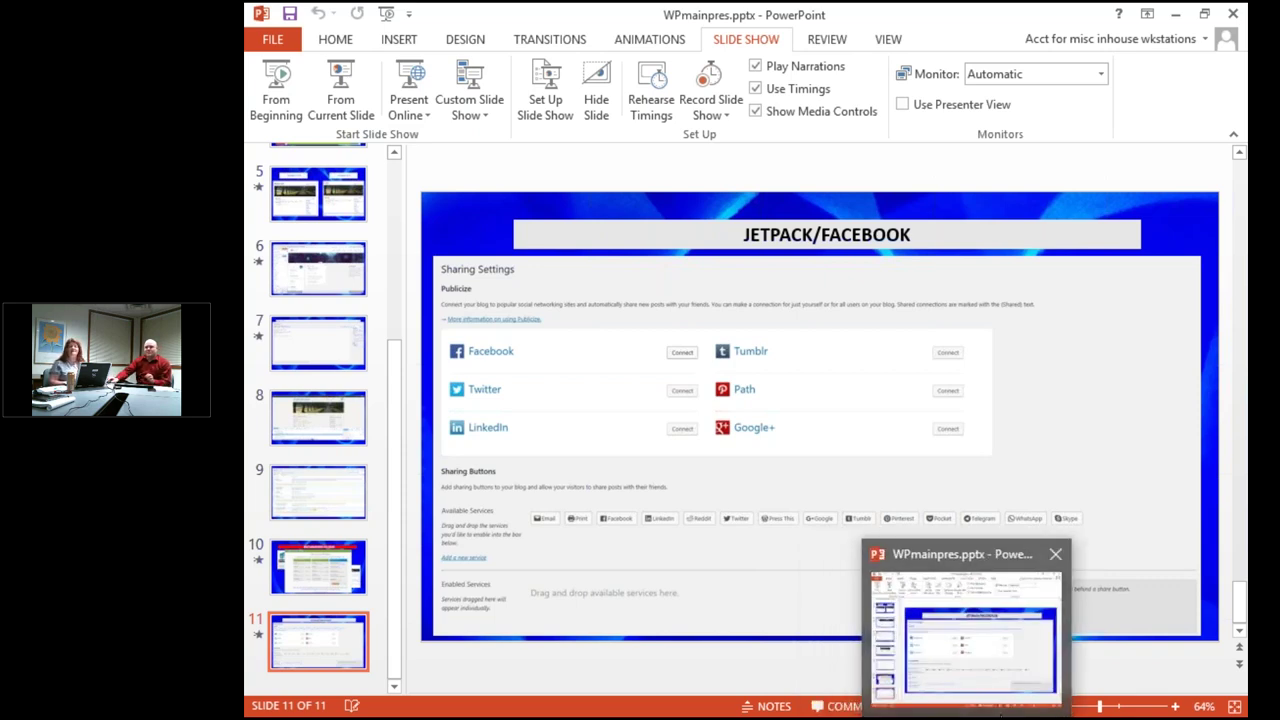
click(918, 718)
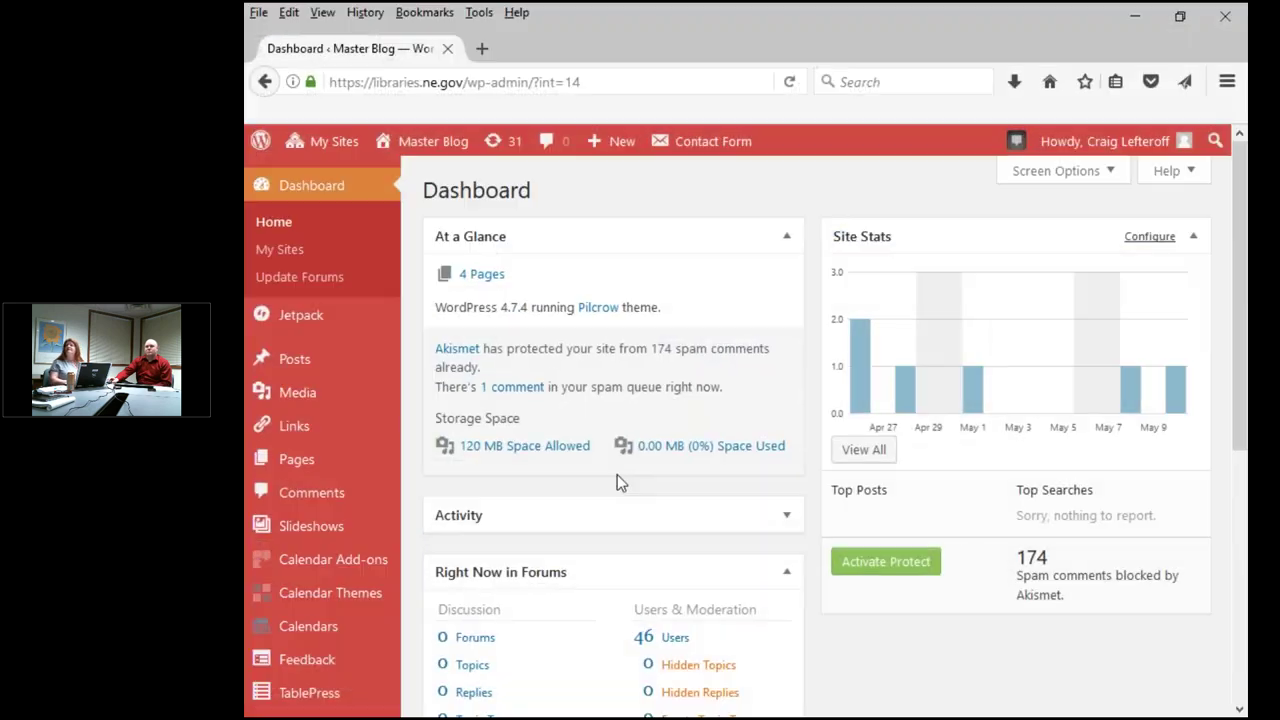
Open the dashboard of the Nebraska Libraries on the Web site and permanently delete all comments in its spam queue
mouse_move(324, 150)
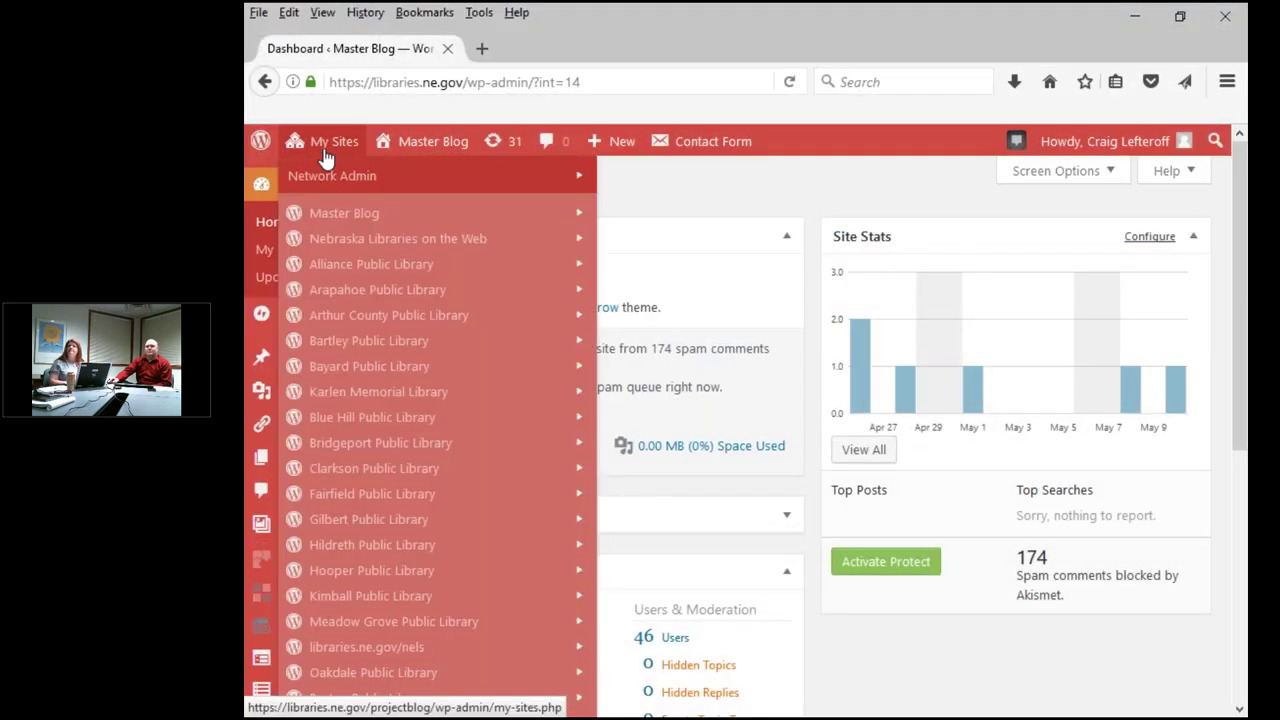
mouse_move(449, 245)
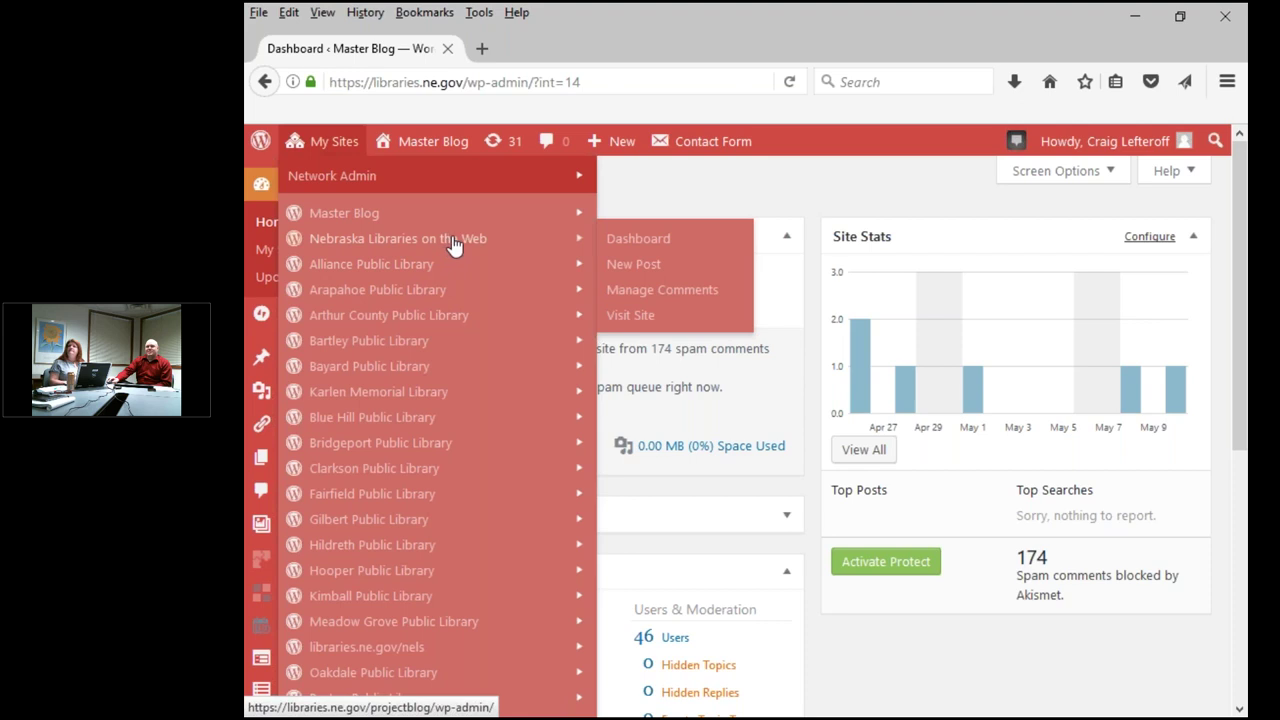
click(622, 243)
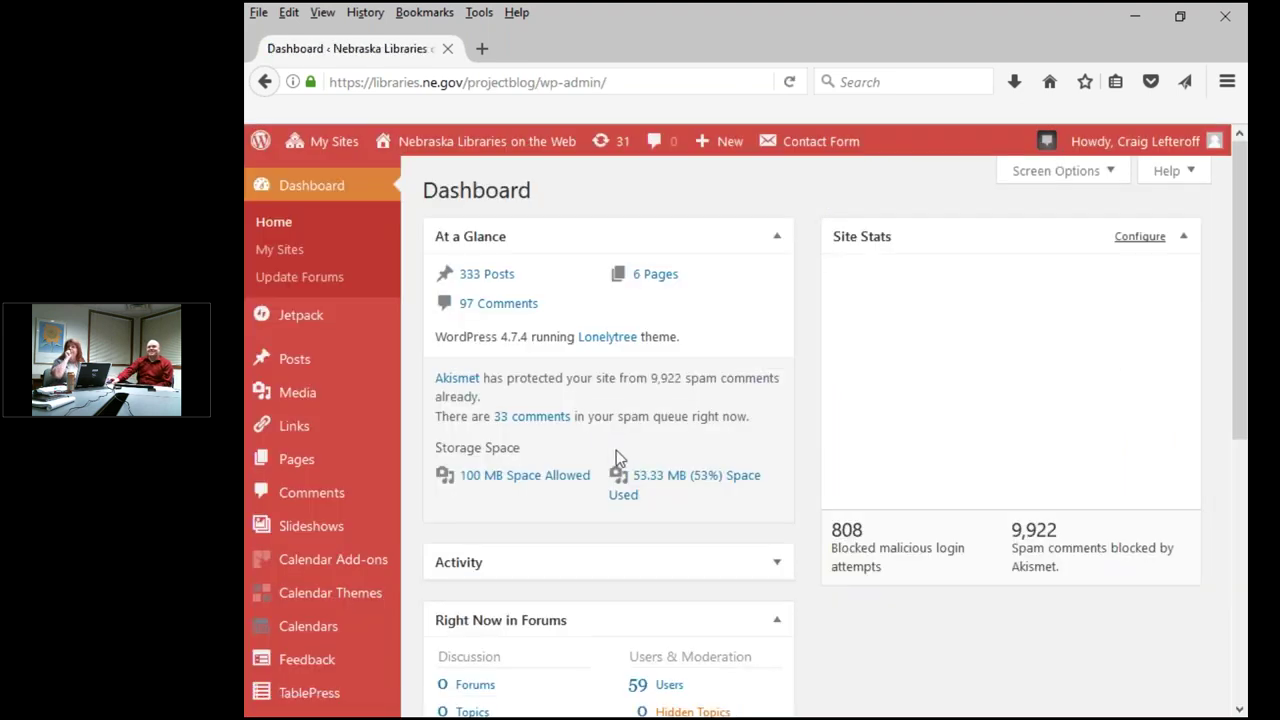
click(552, 424)
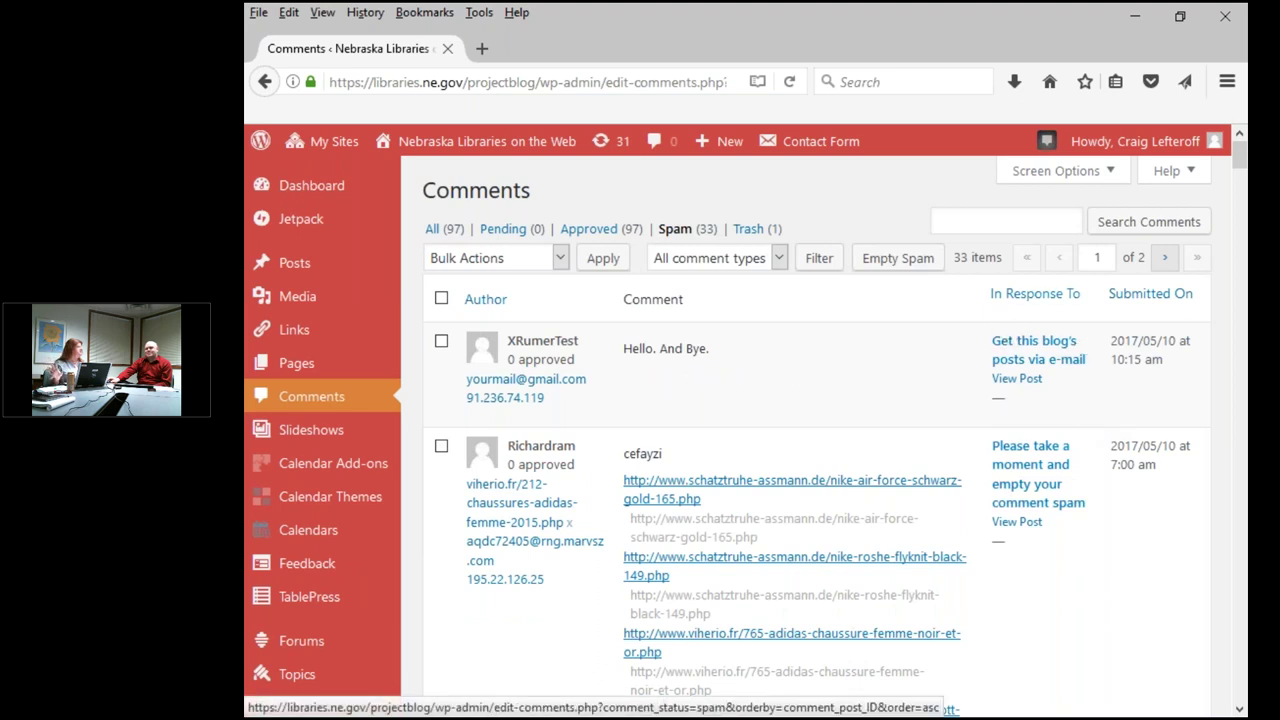
click(898, 258)
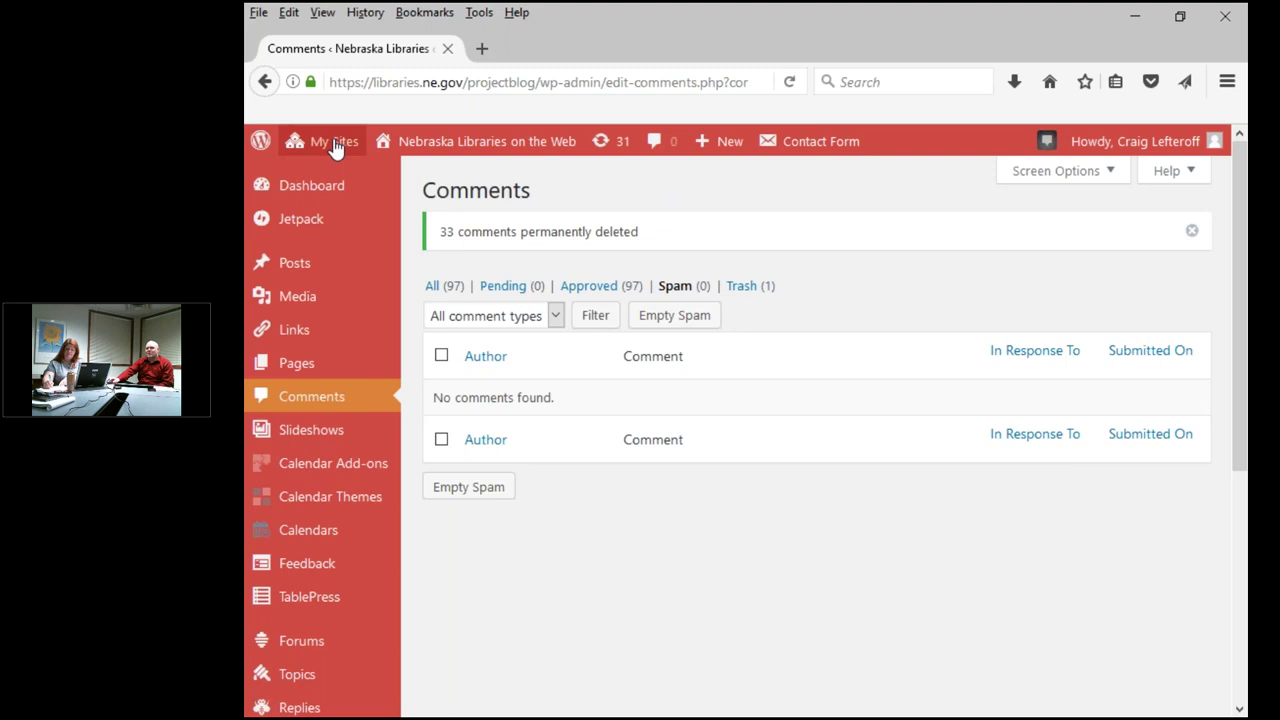
Replace the site name in the page address with ncompass
double_click(494, 79)
text(ncomapss)
key(BackSpace)
key(BackSpace)
key(BackSpace)
key(BackSpace)
text(pass)
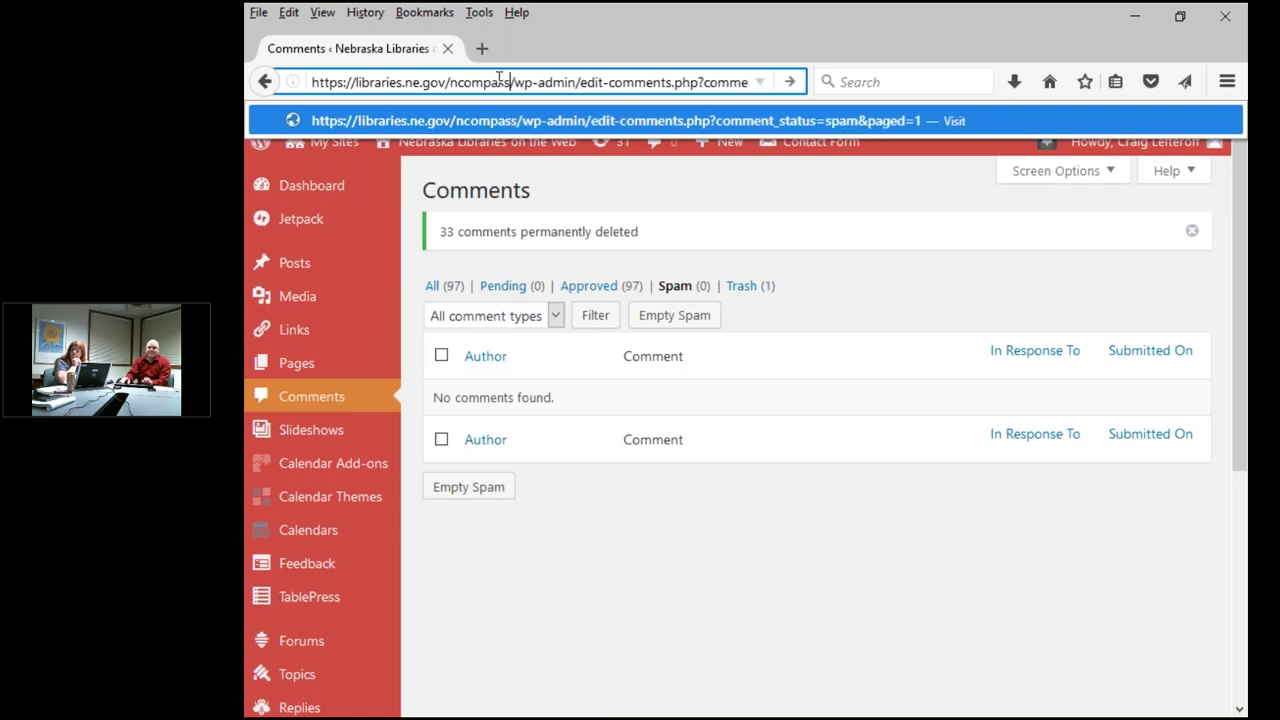
Remove everything after wp-admin/ from the address and load the NCompass site's dashboard
click(585, 83)
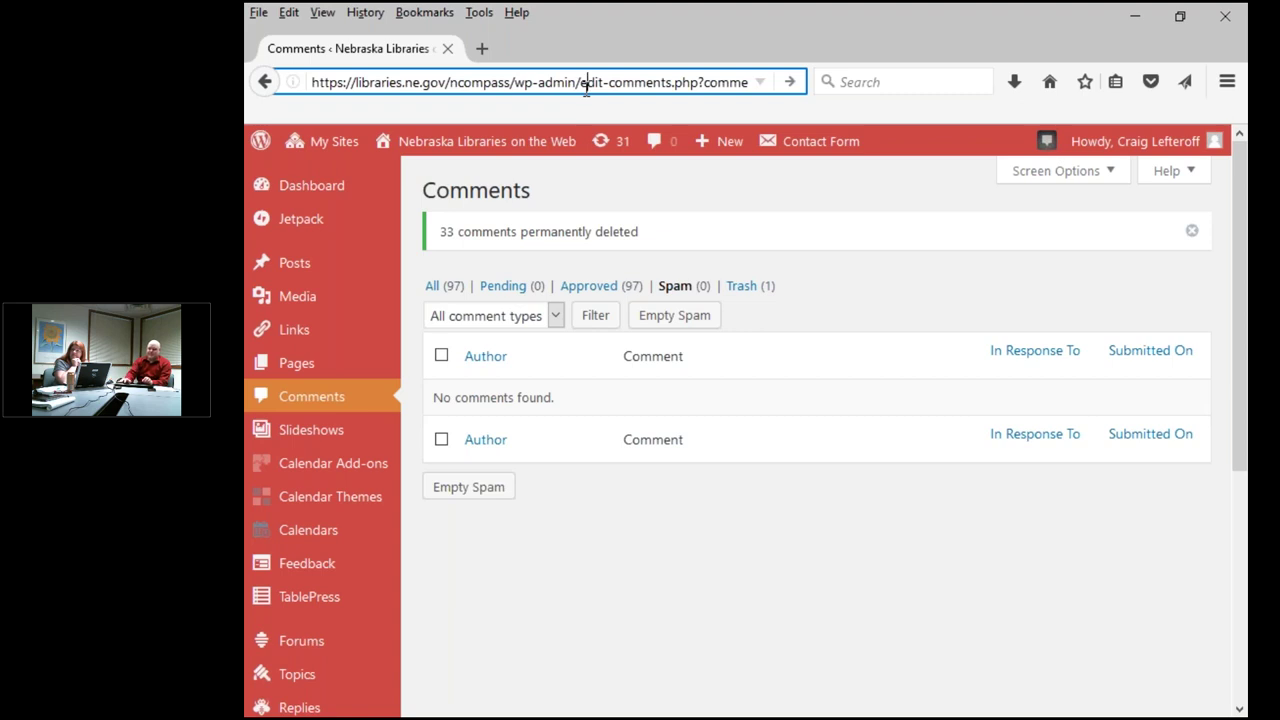
key(Delete)
key(Delete)
key(Delete)
key(Delete)
key(Delete)
key(Delete)
key(Delete)
key(Delete)
key(Delete)
key(Delete)
key(Delete)
key(Delete)
key(Delete)
key(Delete)
key(Delete)
key(Delete)
key(Delete)
key(Delete)
key(Delete)
key(Delete)
key(Delete)
key(Delete)
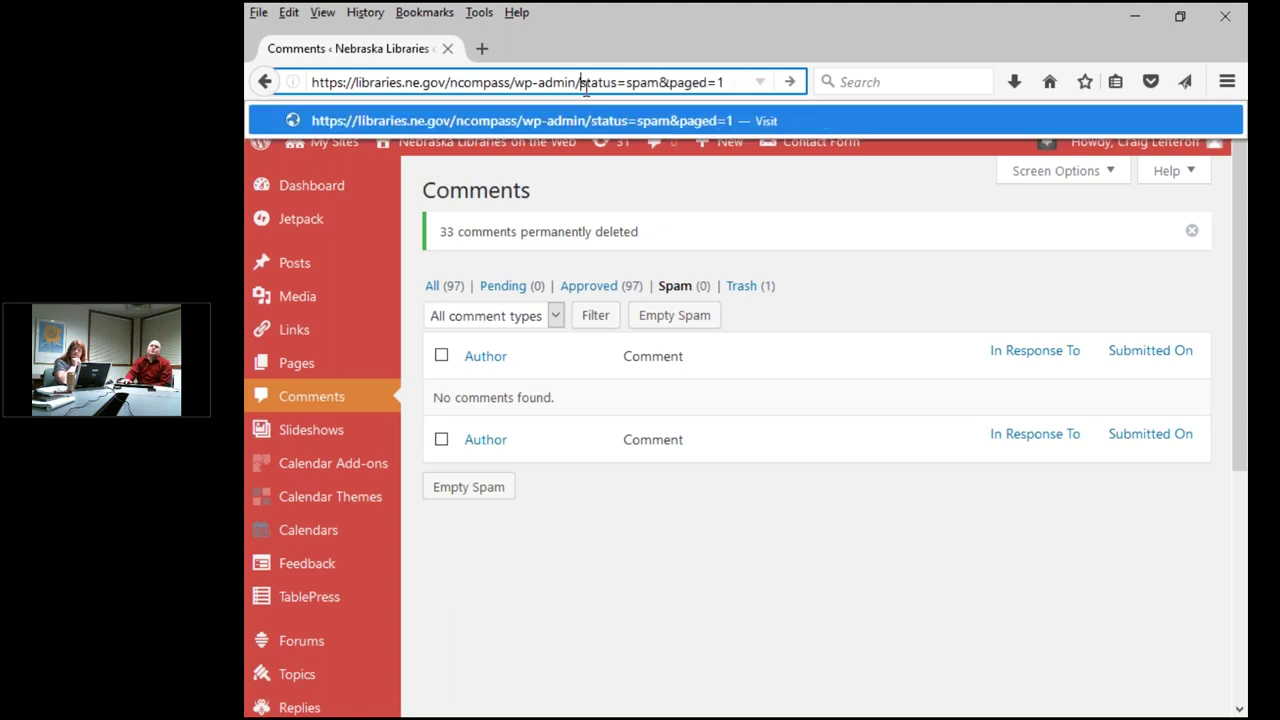
key(Delete)
key(Delete)
key(Delete)
key(Delete)
key(Delete)
key(Delete)
key(Delete)
key(Delete)
key(Delete)
key(Delete)
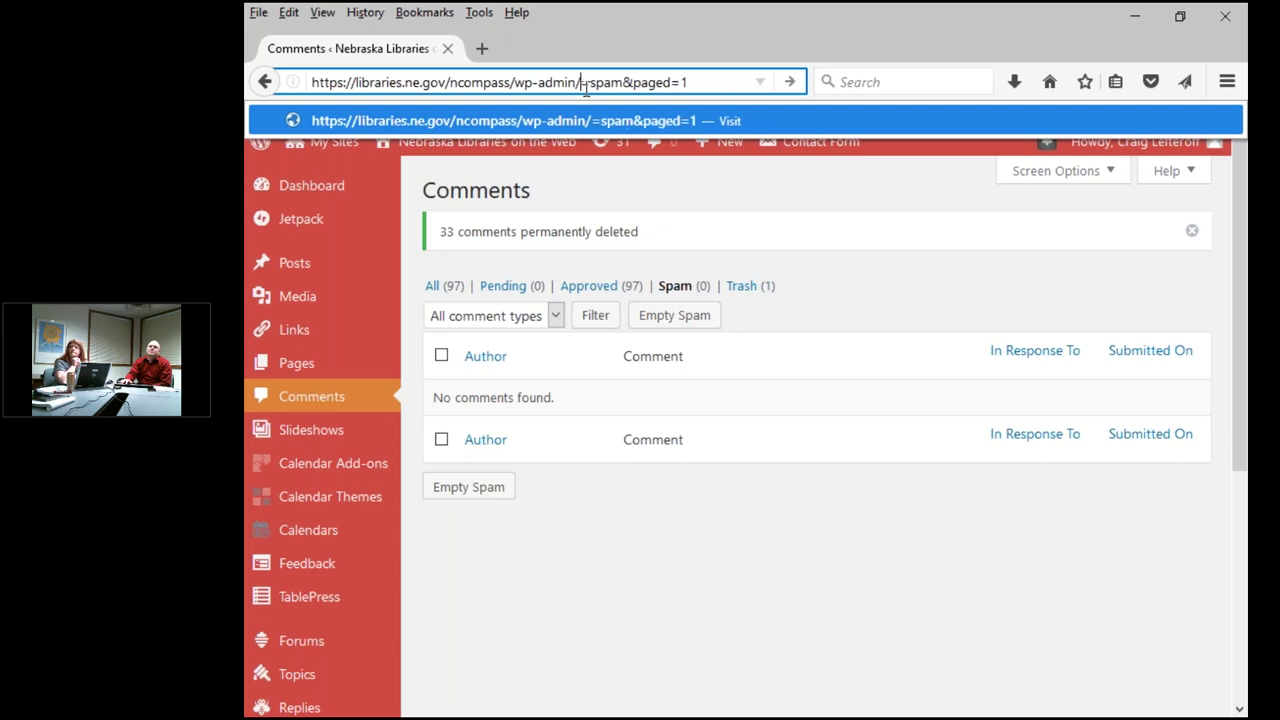
key(Delete)
key(Delete)
key(Delete)
key(Delete)
key(Delete)
key(Delete)
key(Delete)
key(Delete)
key(Delete)
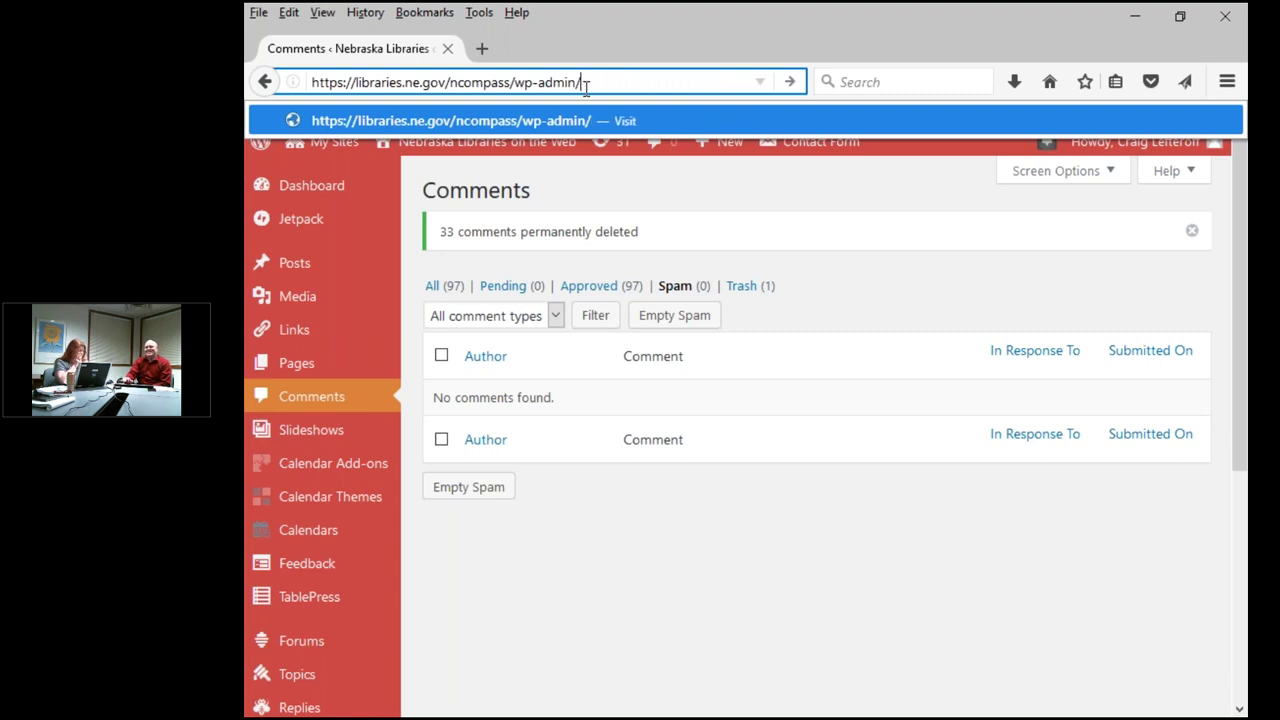
key(Return)
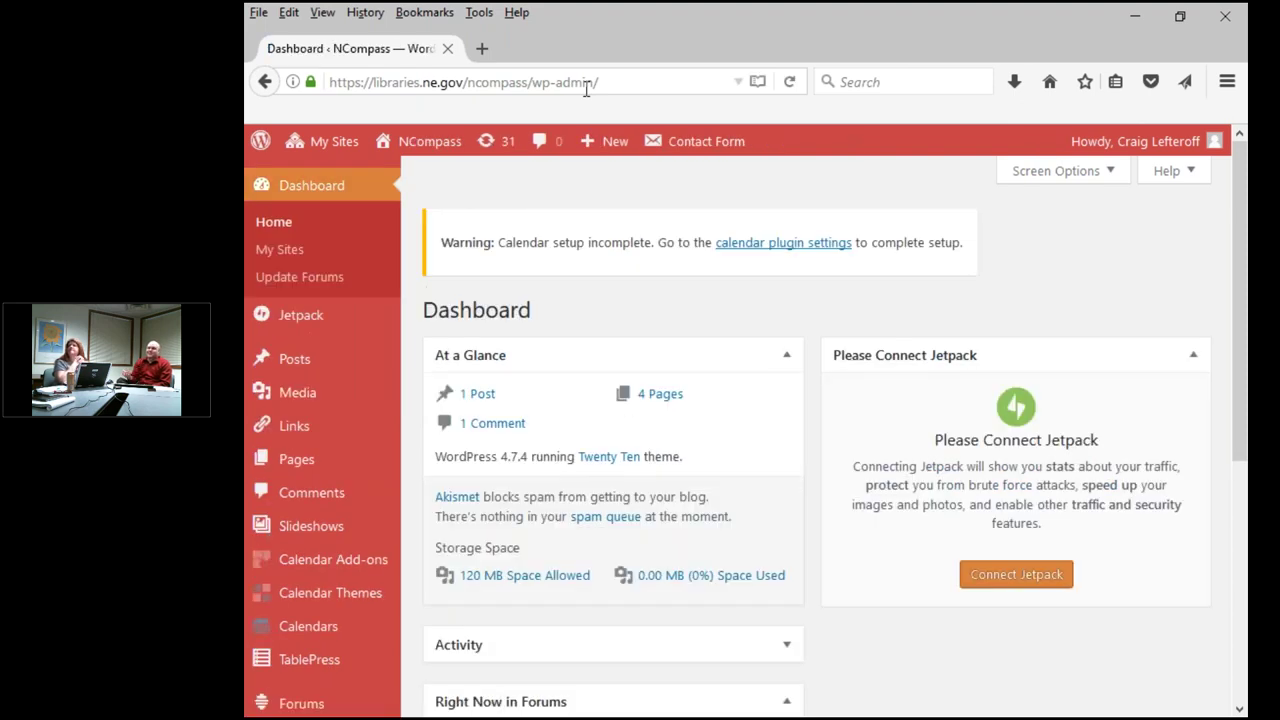
Open the public NCompass site in a new browser tab and switch to it
mouse_move(413, 150)
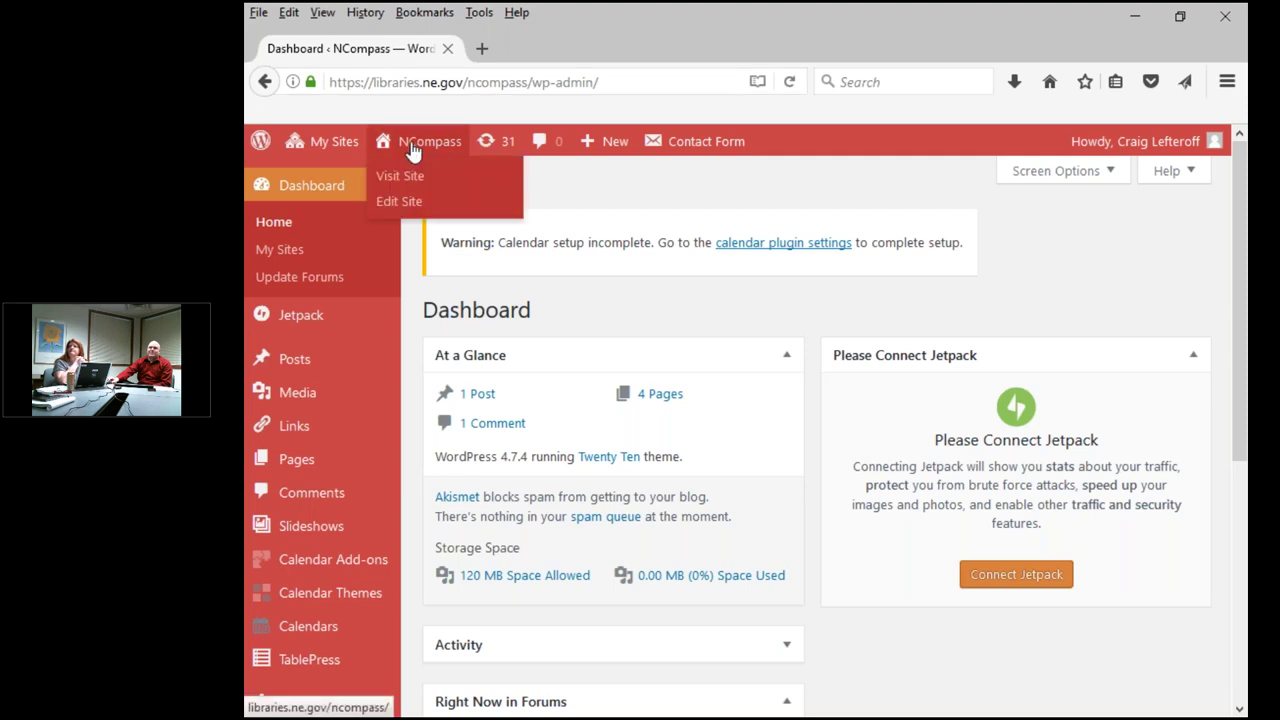
right_click(418, 177)
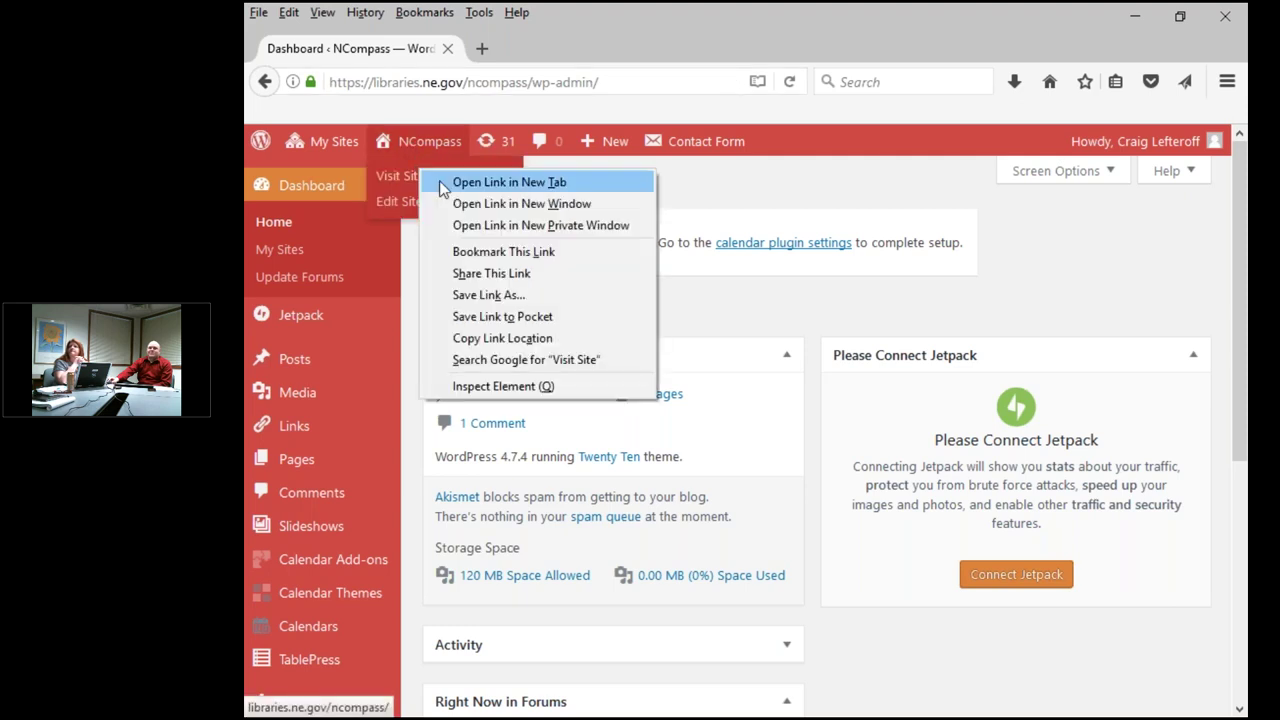
click(445, 180)
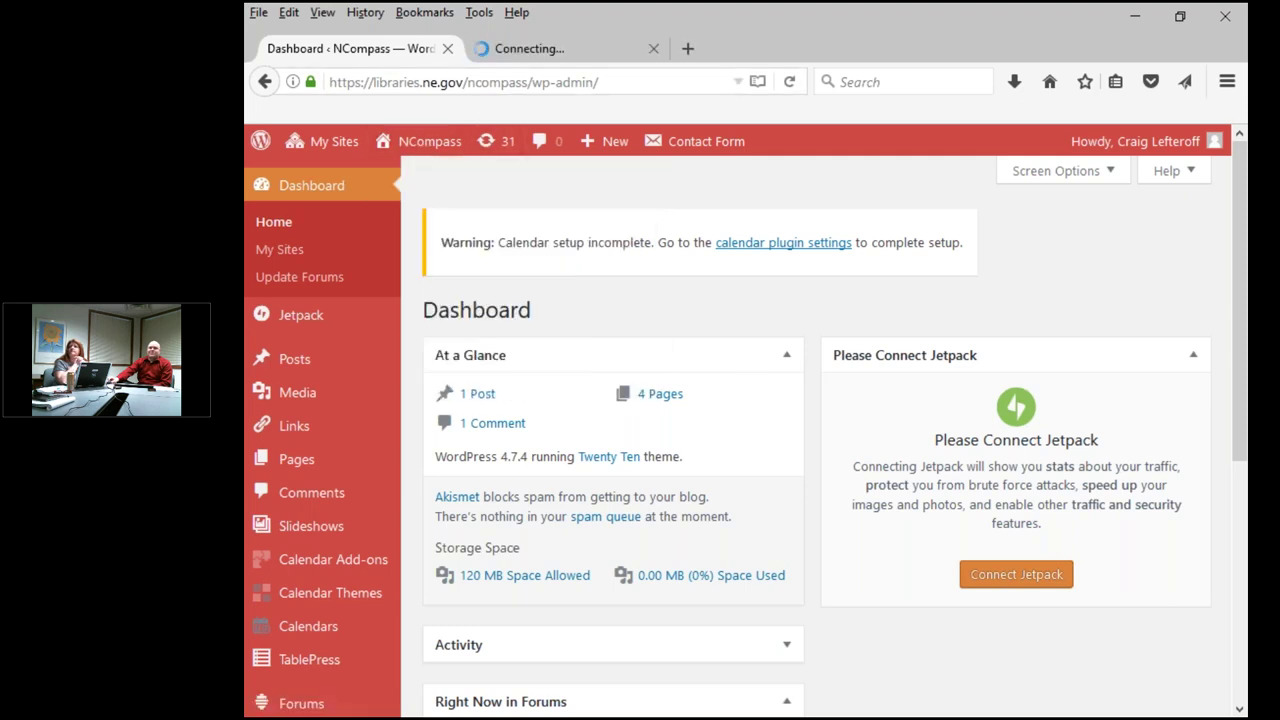
click(530, 55)
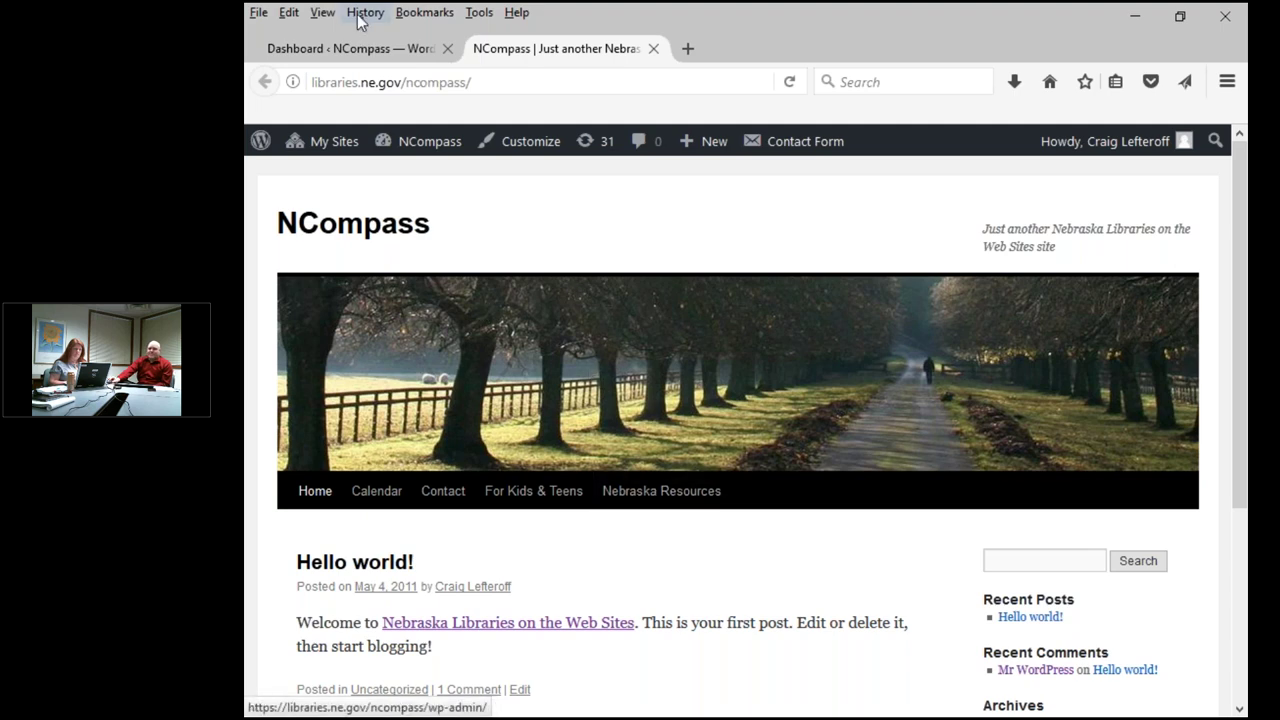
Look over the NCompass dashboard's admin menu, and open the public site in the Customizer
click(391, 51)
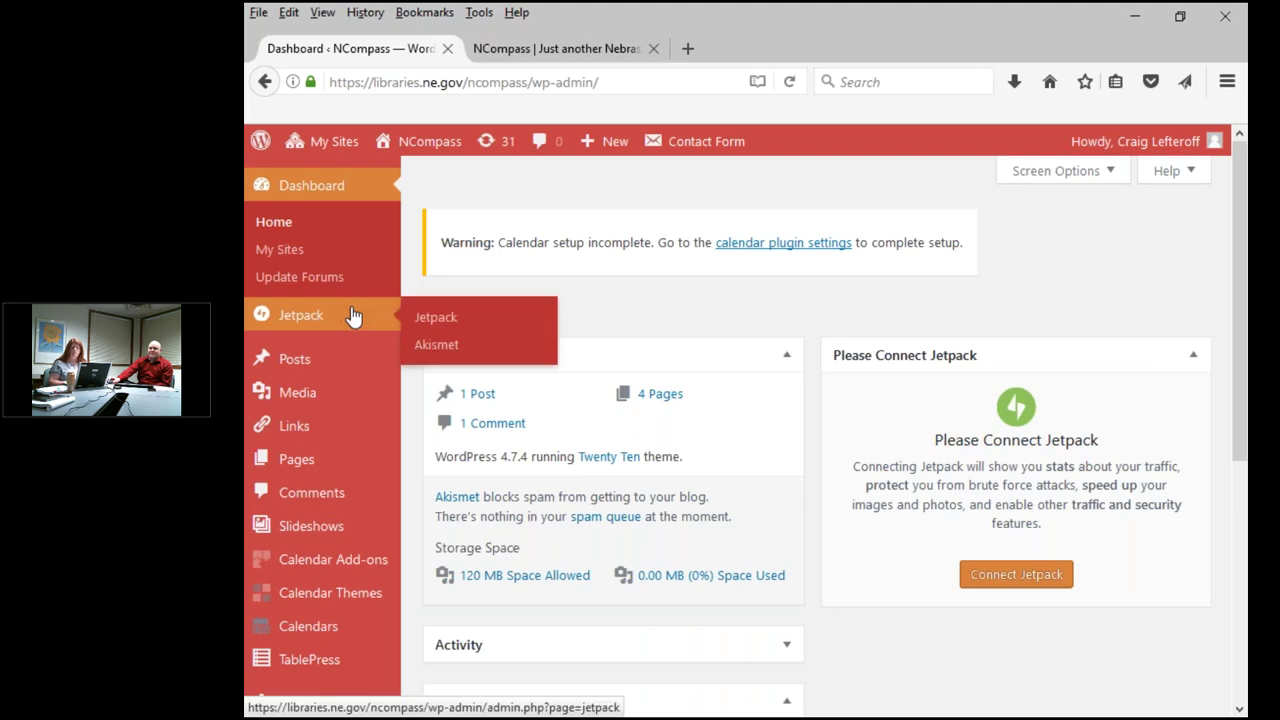
scroll(352, 330, down, 4)
scroll(356, 602, up, 5)
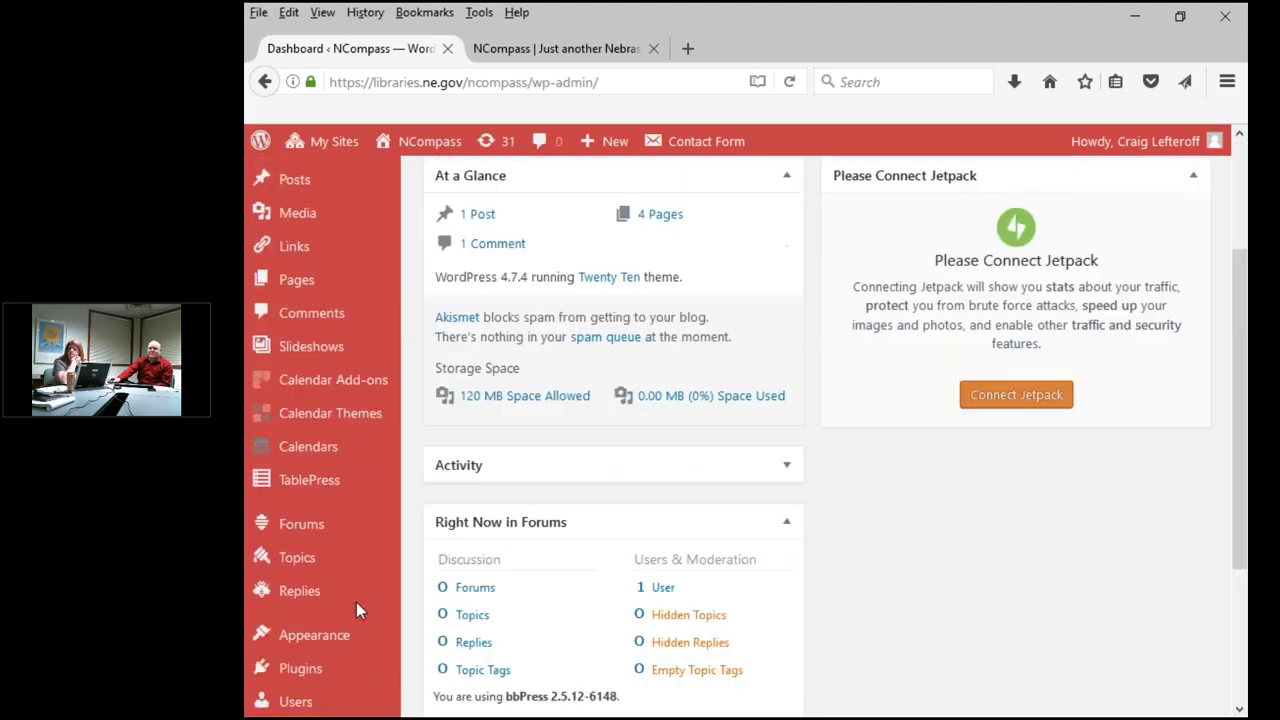
click(554, 50)
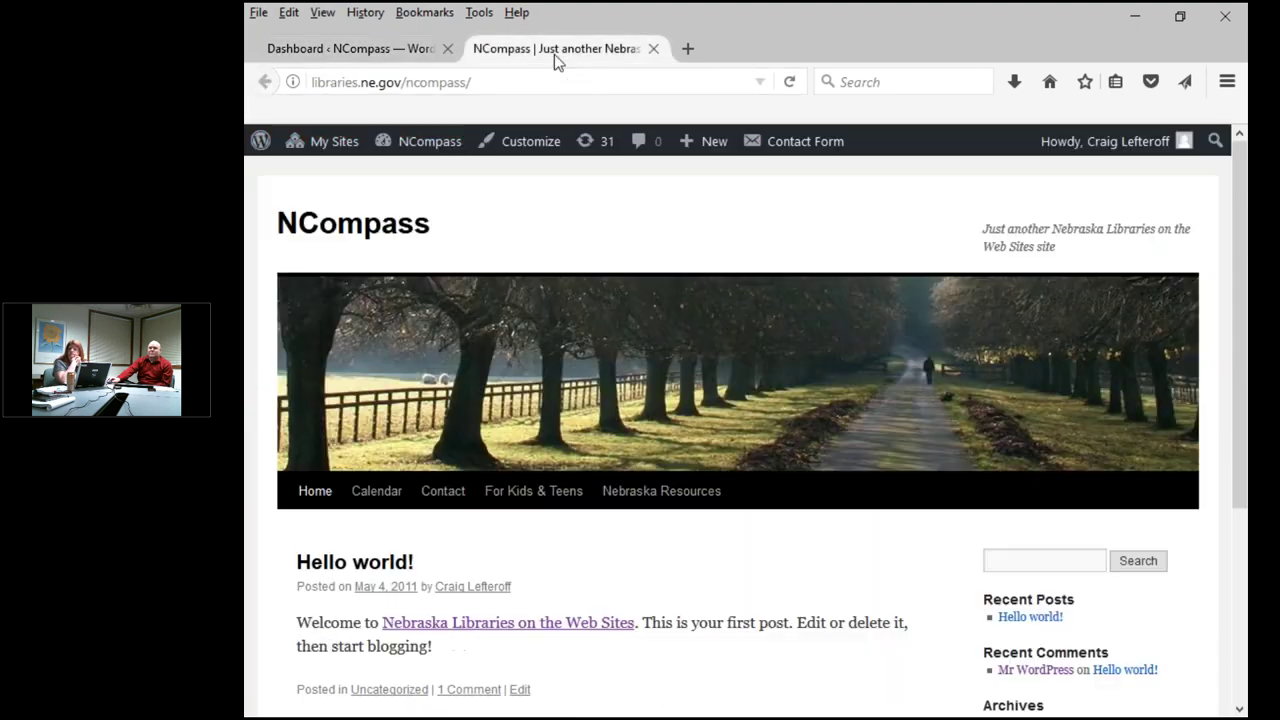
click(518, 156)
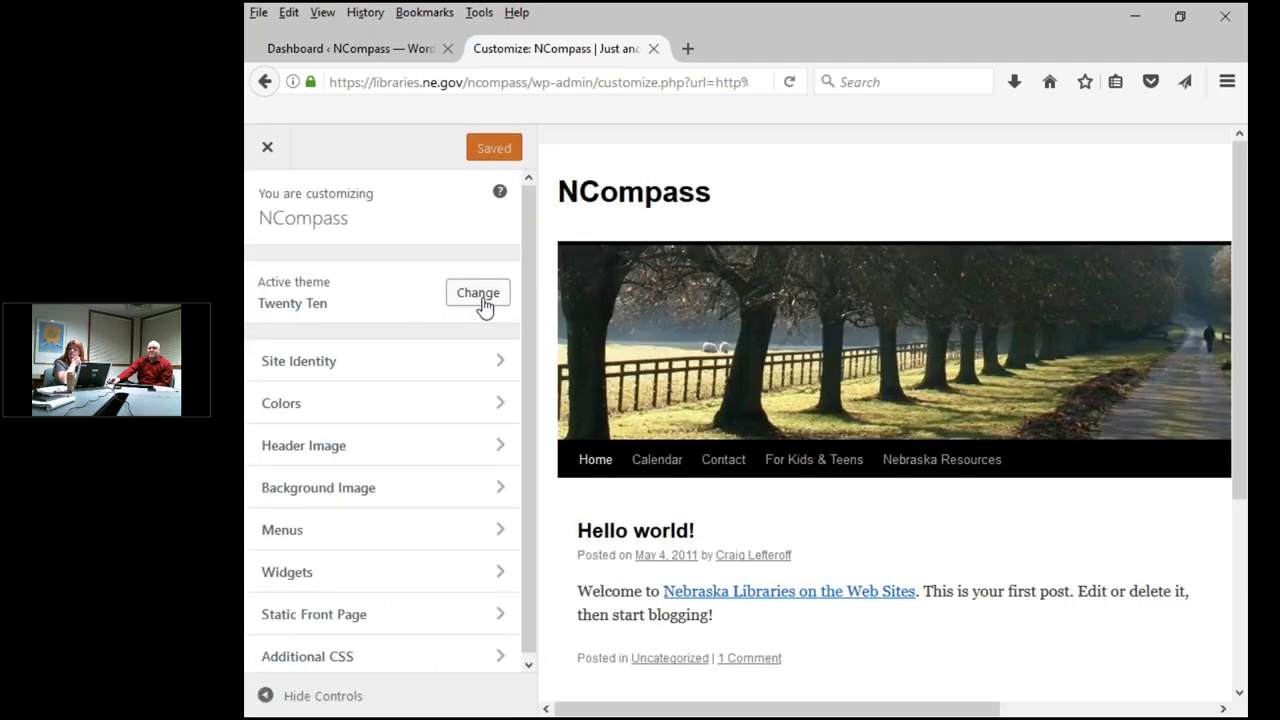
Preview the Bota theme live on the NCompass site, look over the page, and leave the preview without activating it
click(482, 303)
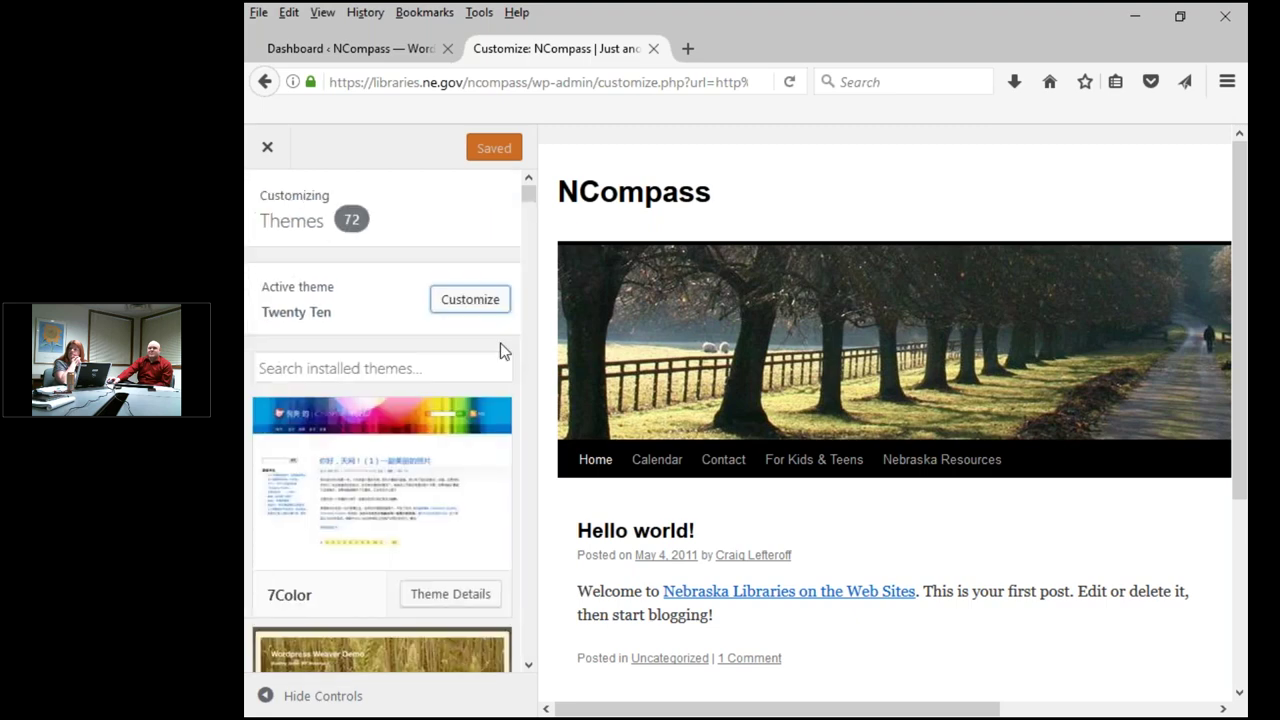
scroll(533, 388, down, 15)
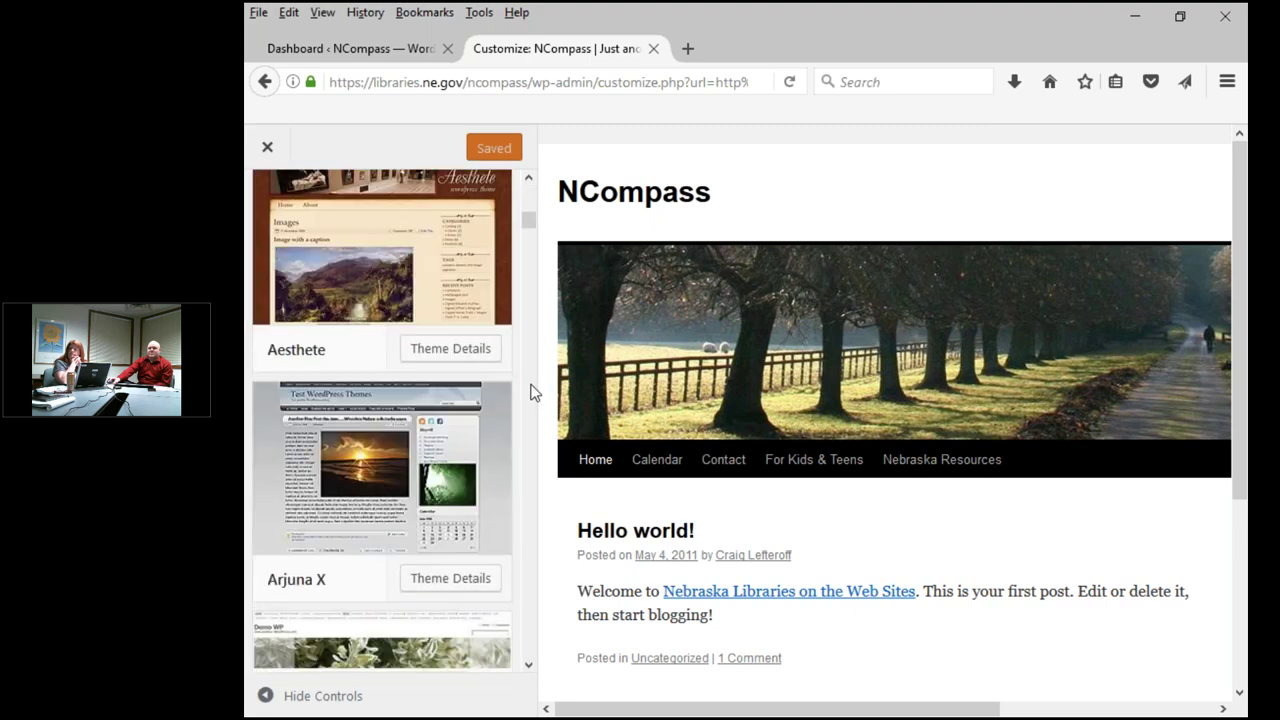
scroll(531, 391, down, 5)
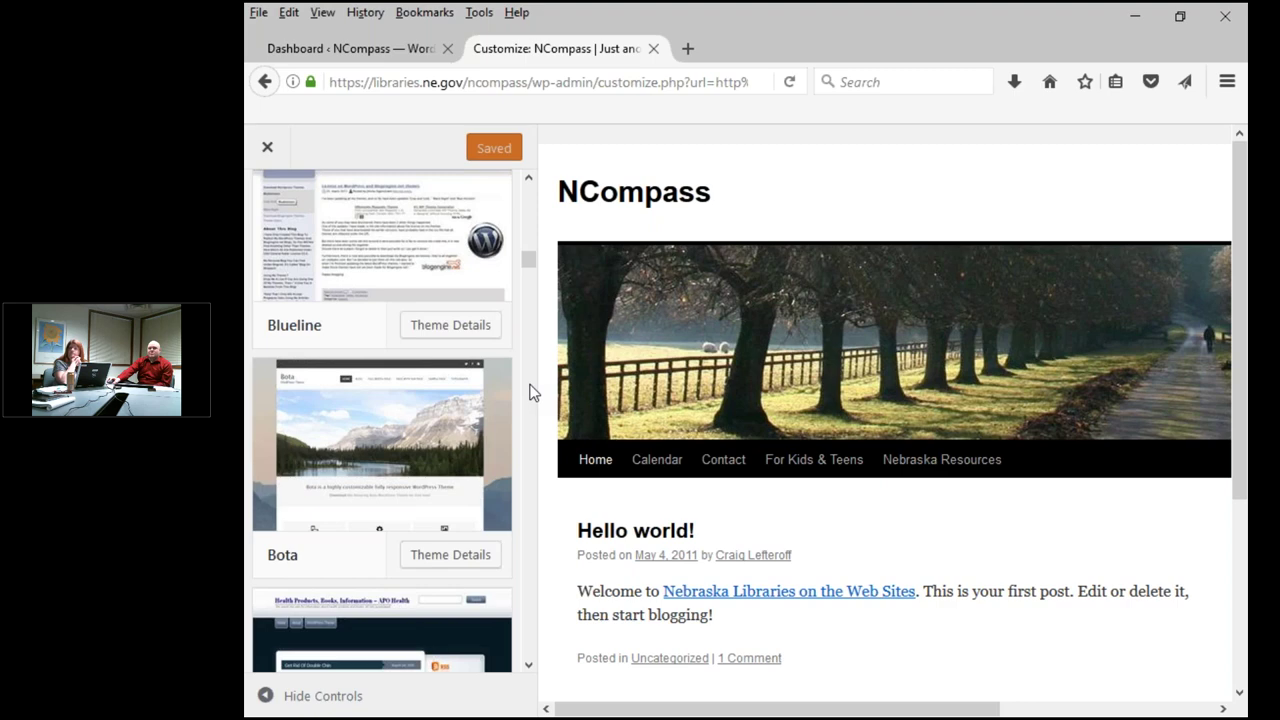
click(385, 460)
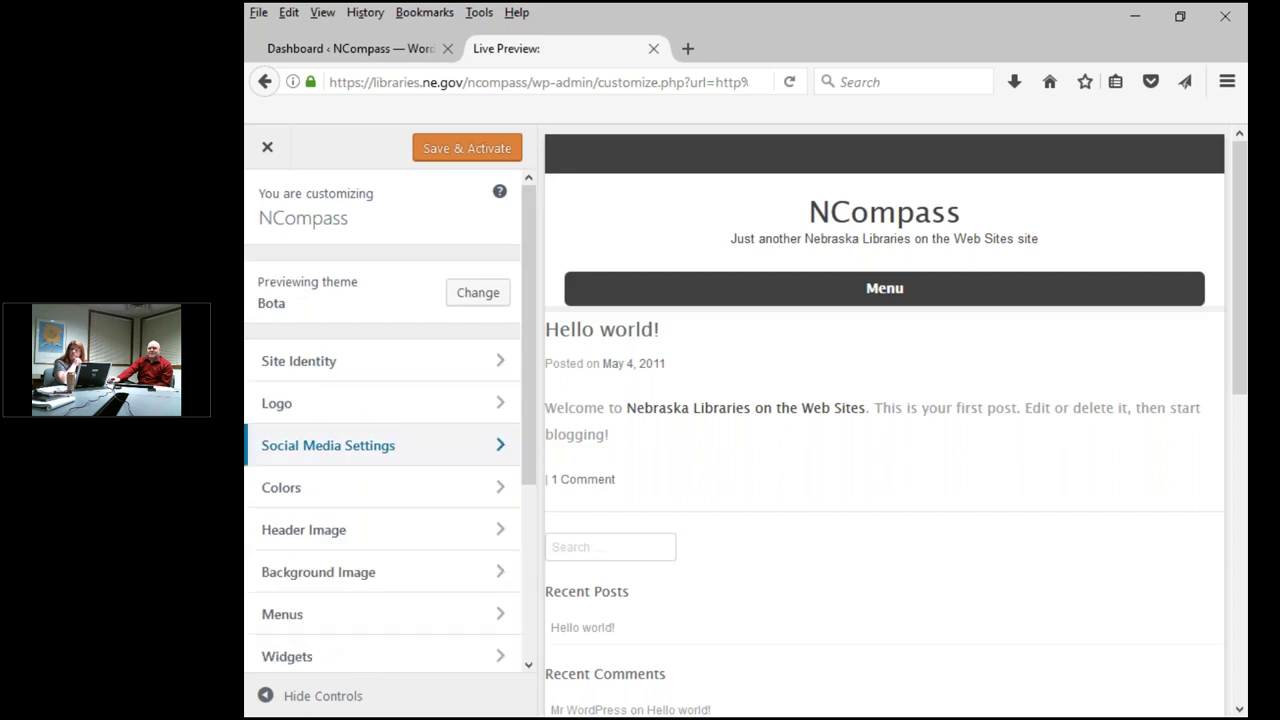
scroll(1065, 487, down, 6)
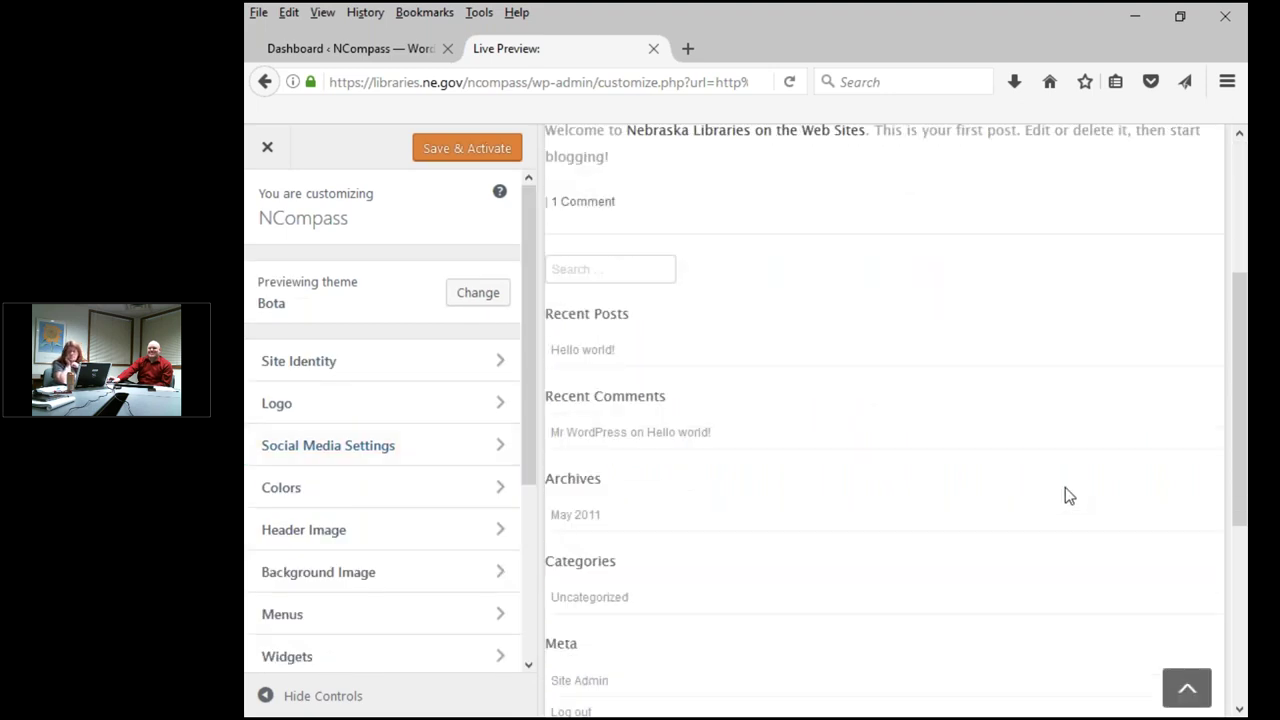
scroll(1035, 550, up, 6)
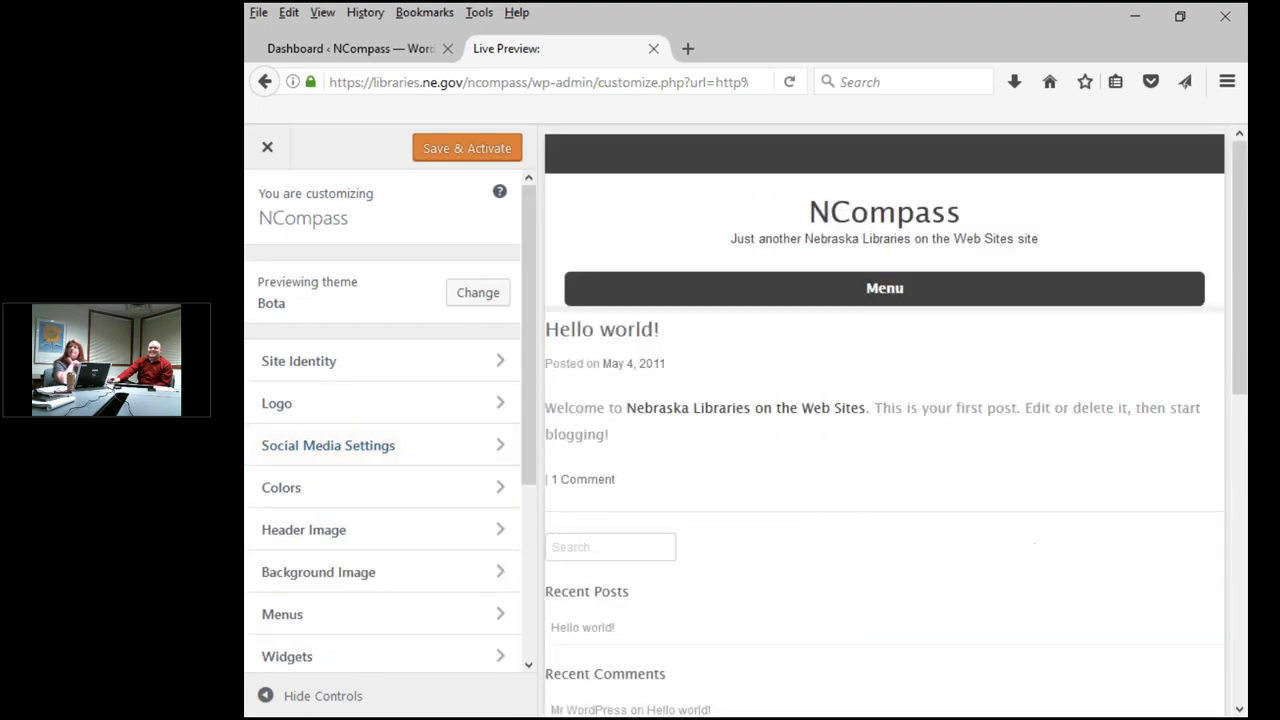
click(262, 82)
click(856, 386)
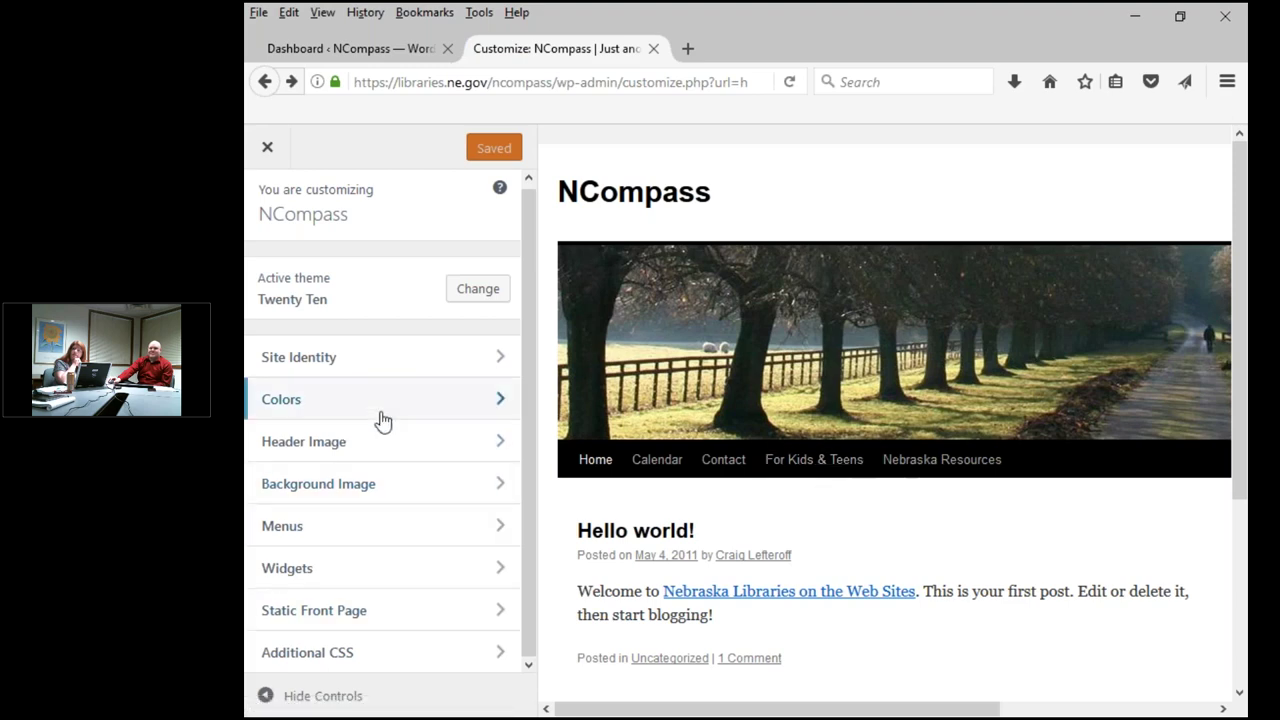
Browse the installed themes again and open a live preview of the Isola theme
click(478, 290)
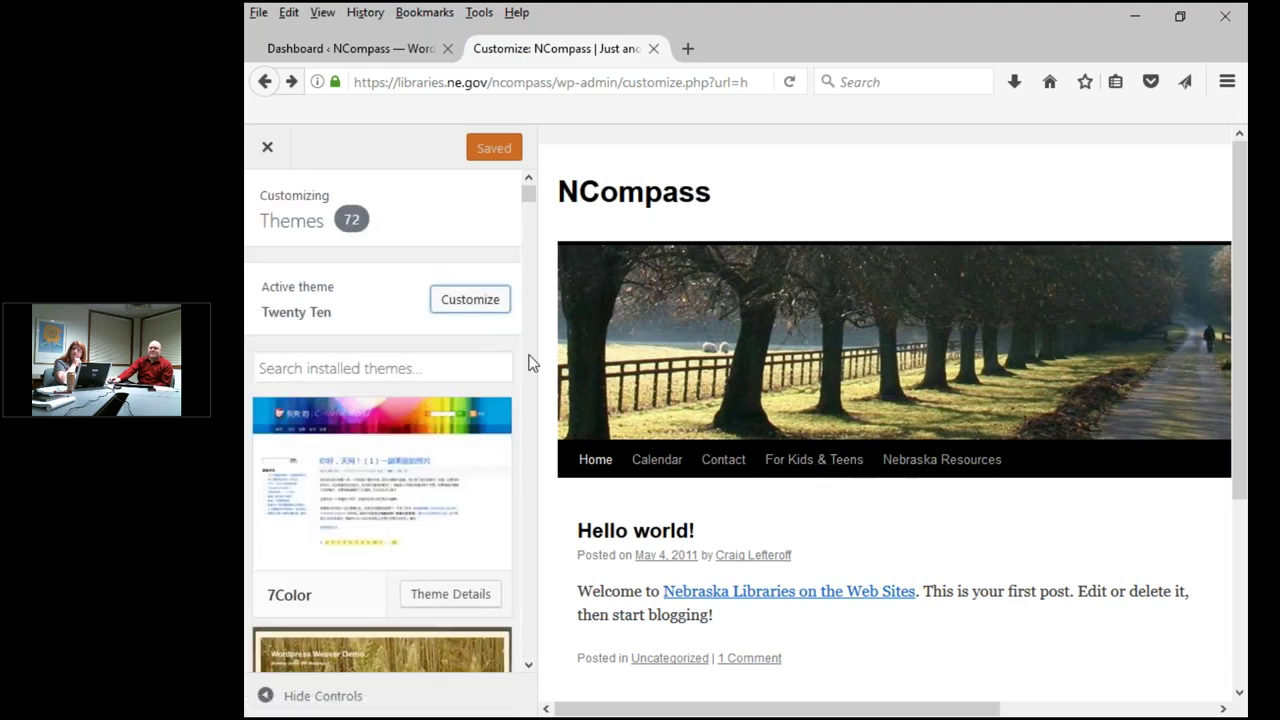
scroll(530, 362, down, 5)
scroll(530, 362, down, 6)
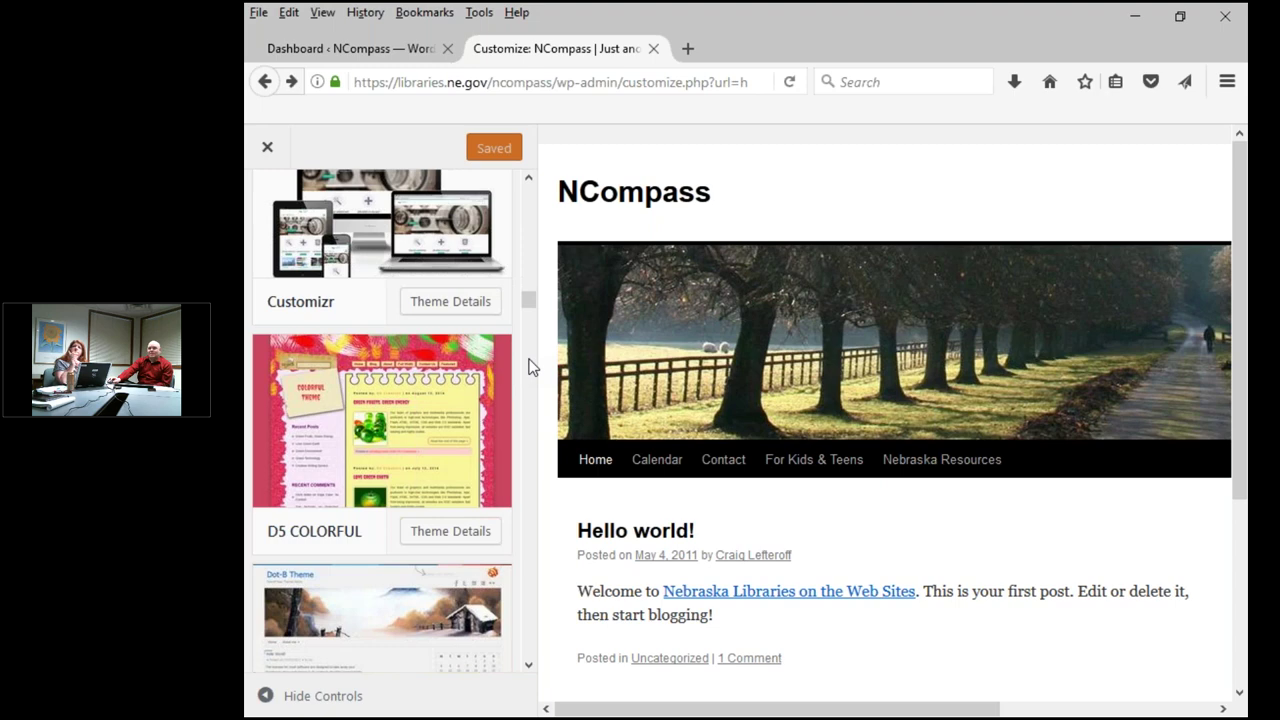
scroll(528, 310, down, 4)
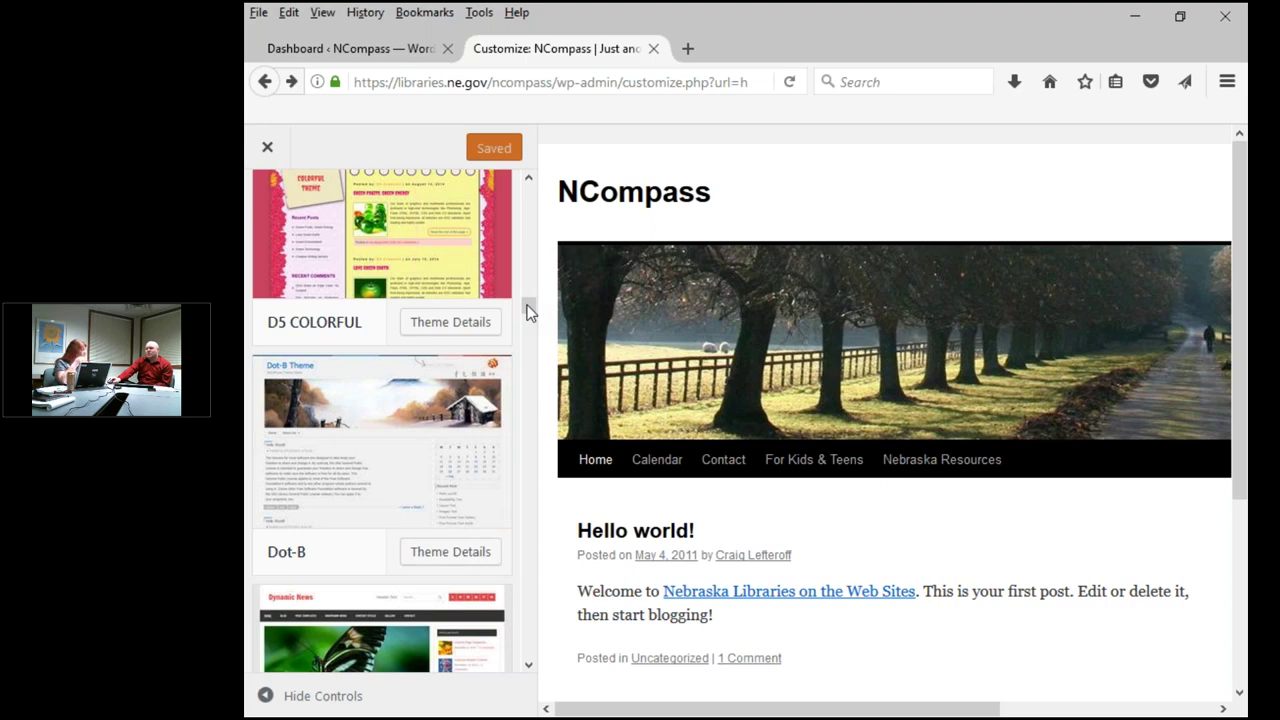
drag(530, 312, 531, 328)
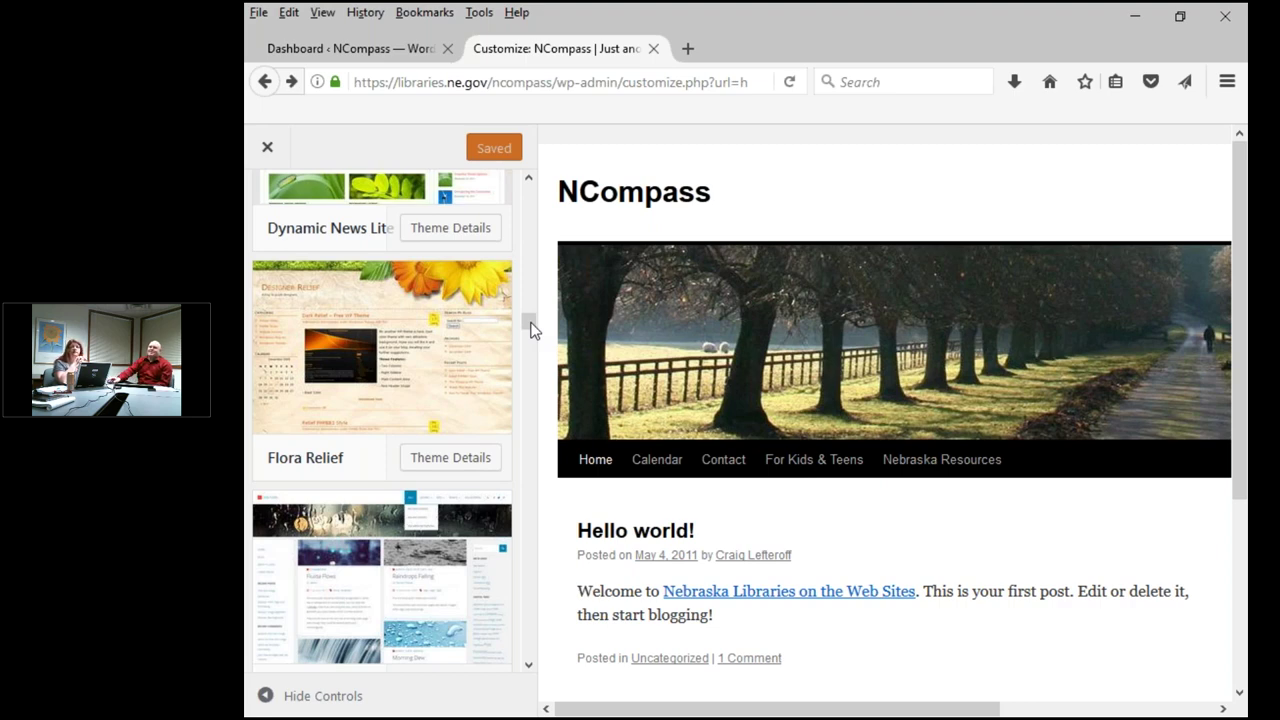
drag(531, 330, 533, 397)
scroll(531, 341, down, 1)
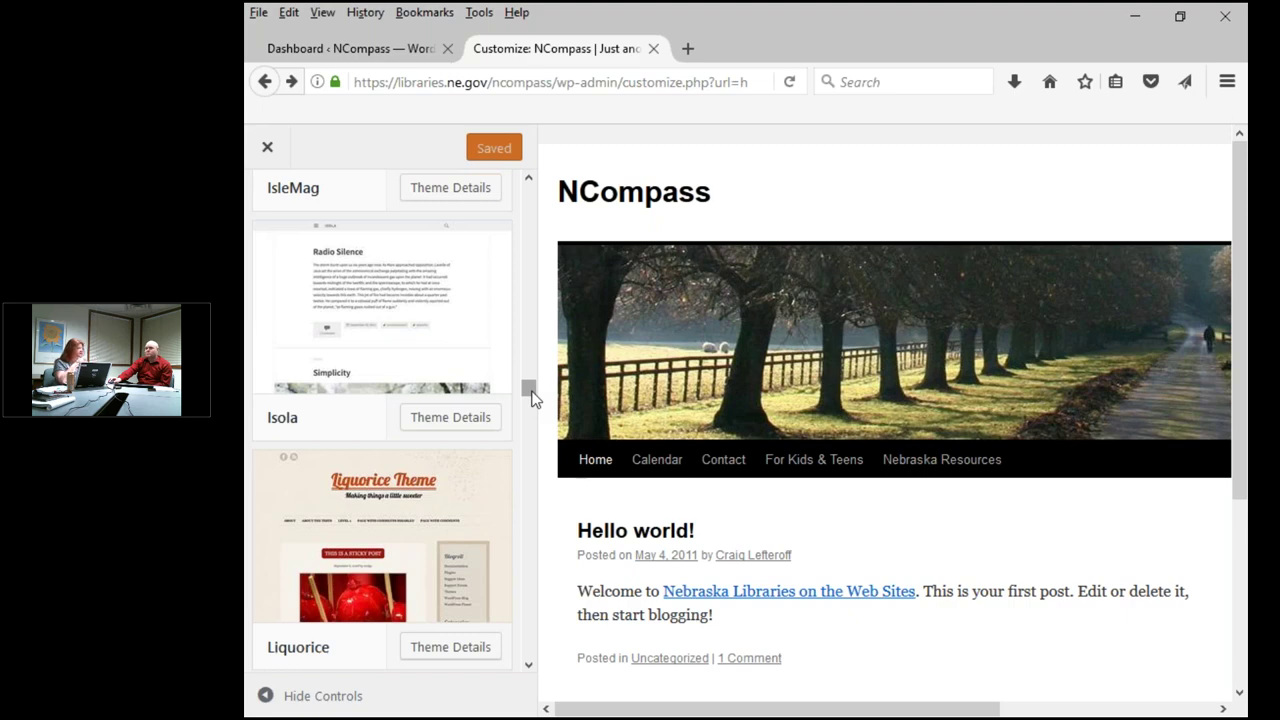
mouse_move(368, 333)
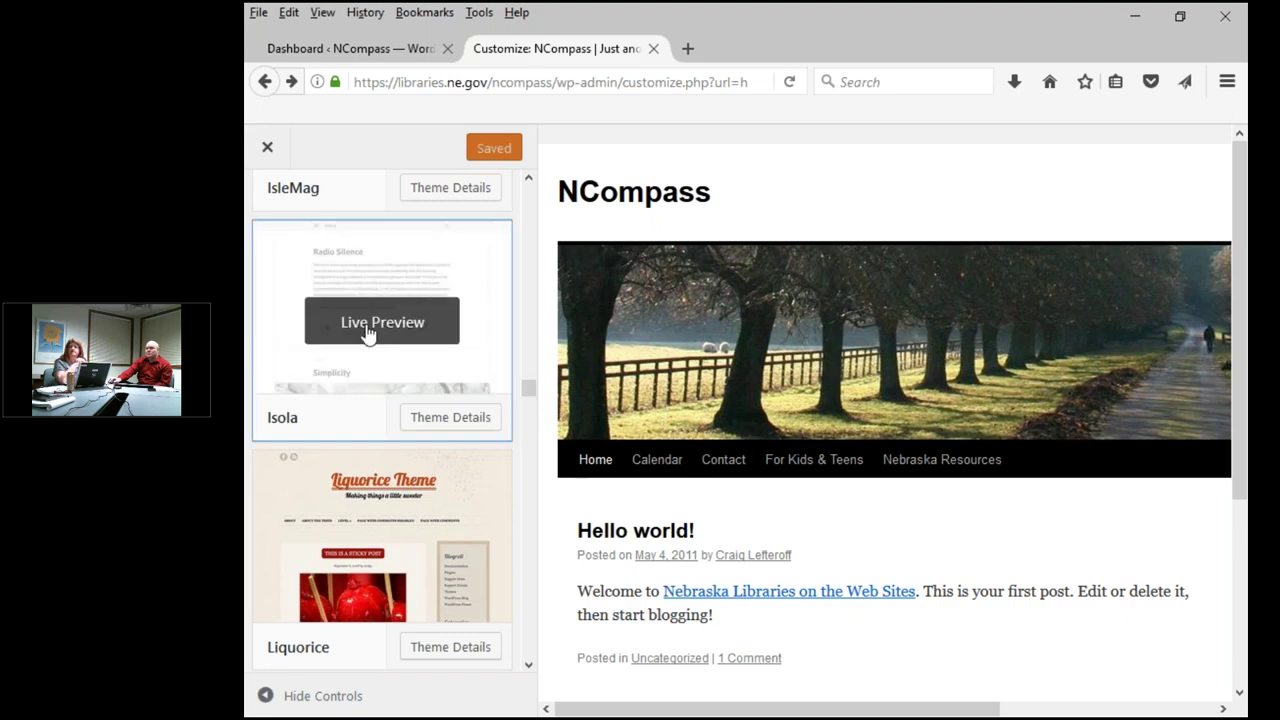
click(368, 333)
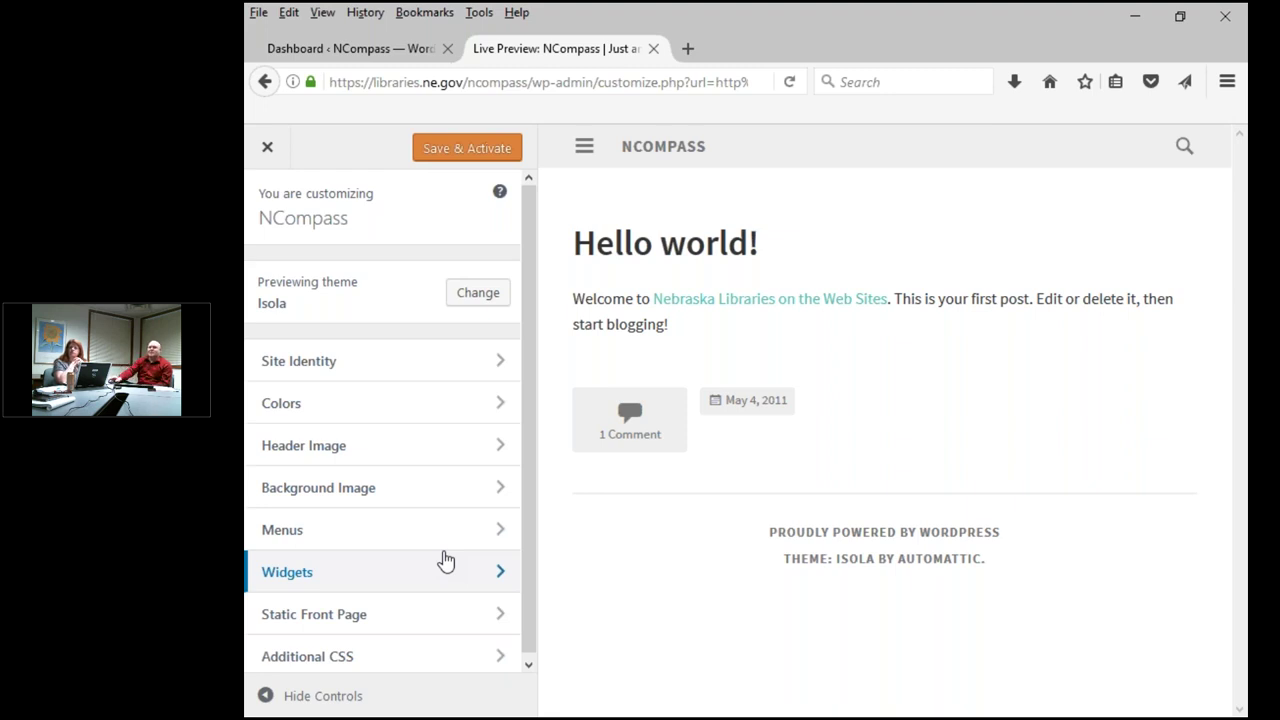
Look at the Isola theme's Additional CSS and Header Image settings, returning to the main customizer list
click(441, 669)
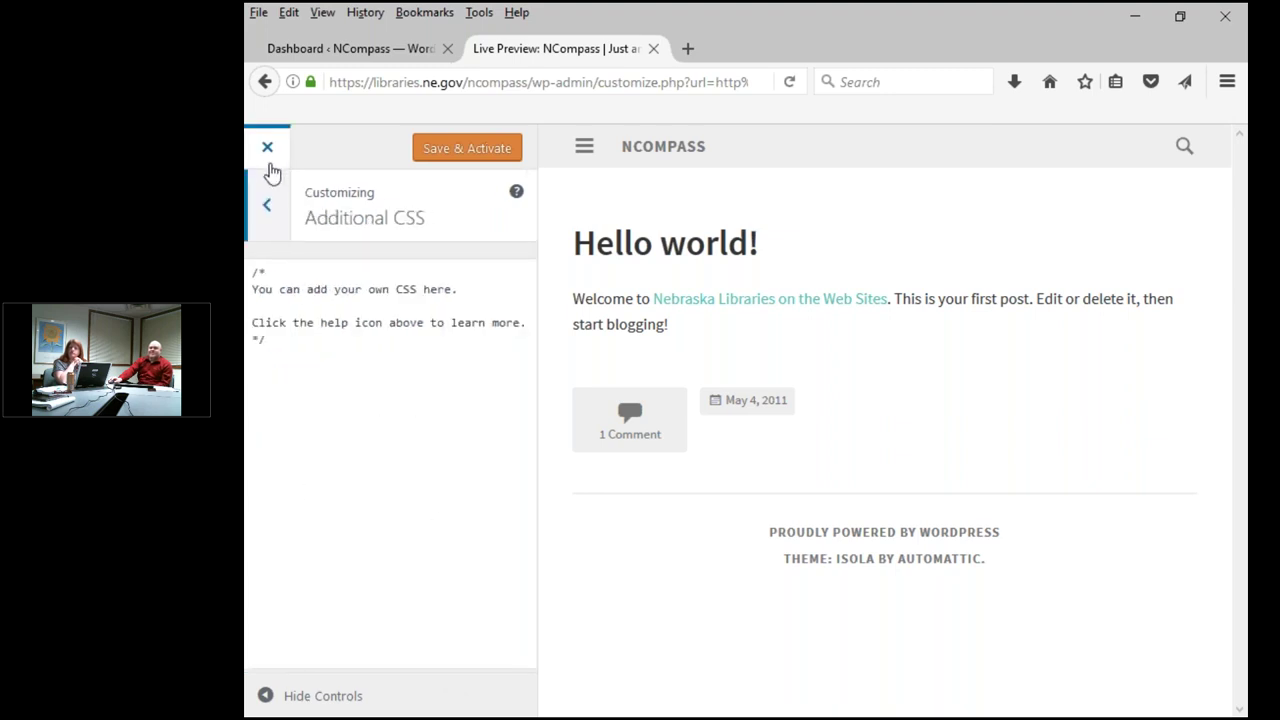
click(267, 205)
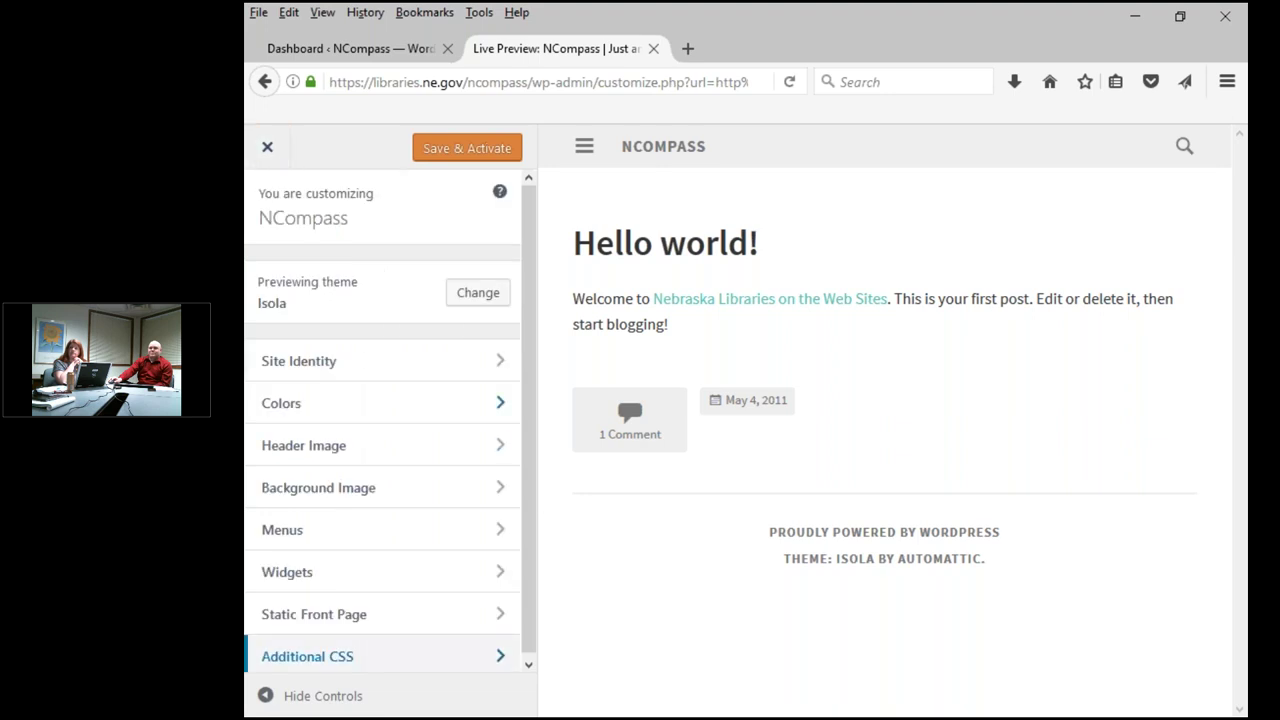
click(380, 449)
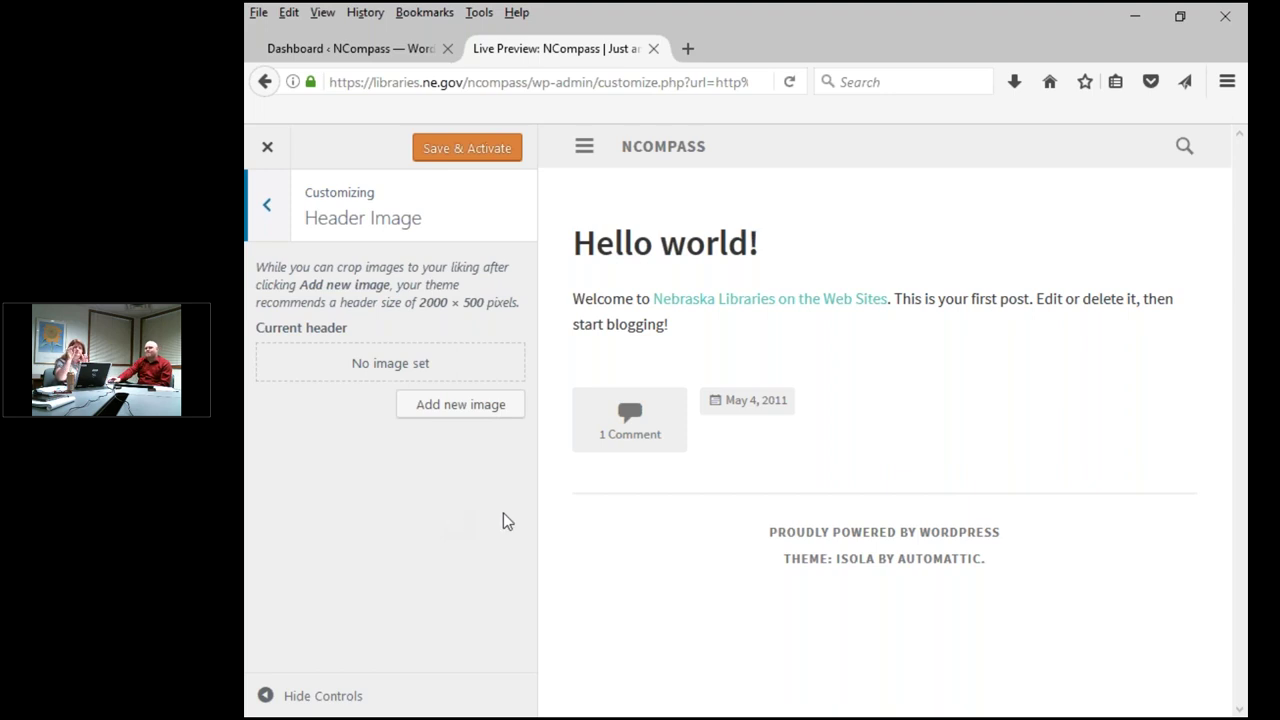
click(278, 200)
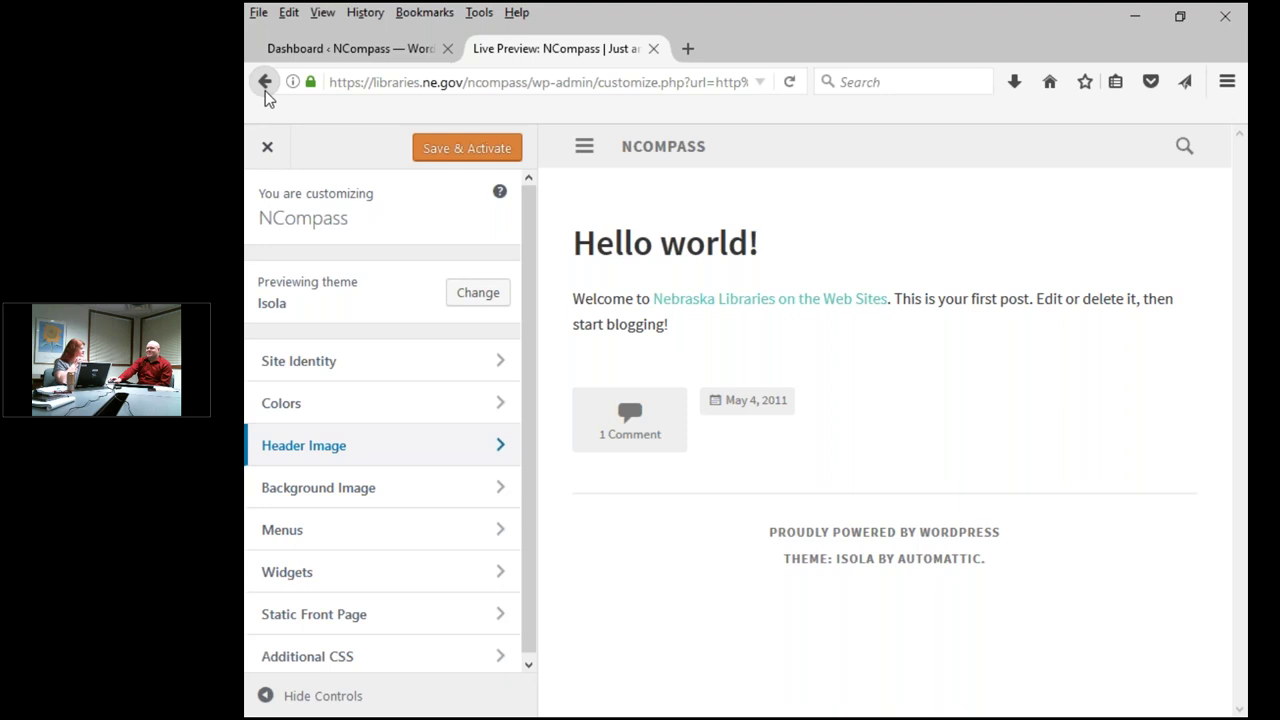
Inspect the HTML and style rules of the 1 Comment link in the Isola preview, and close the inspector
right_click(658, 435)
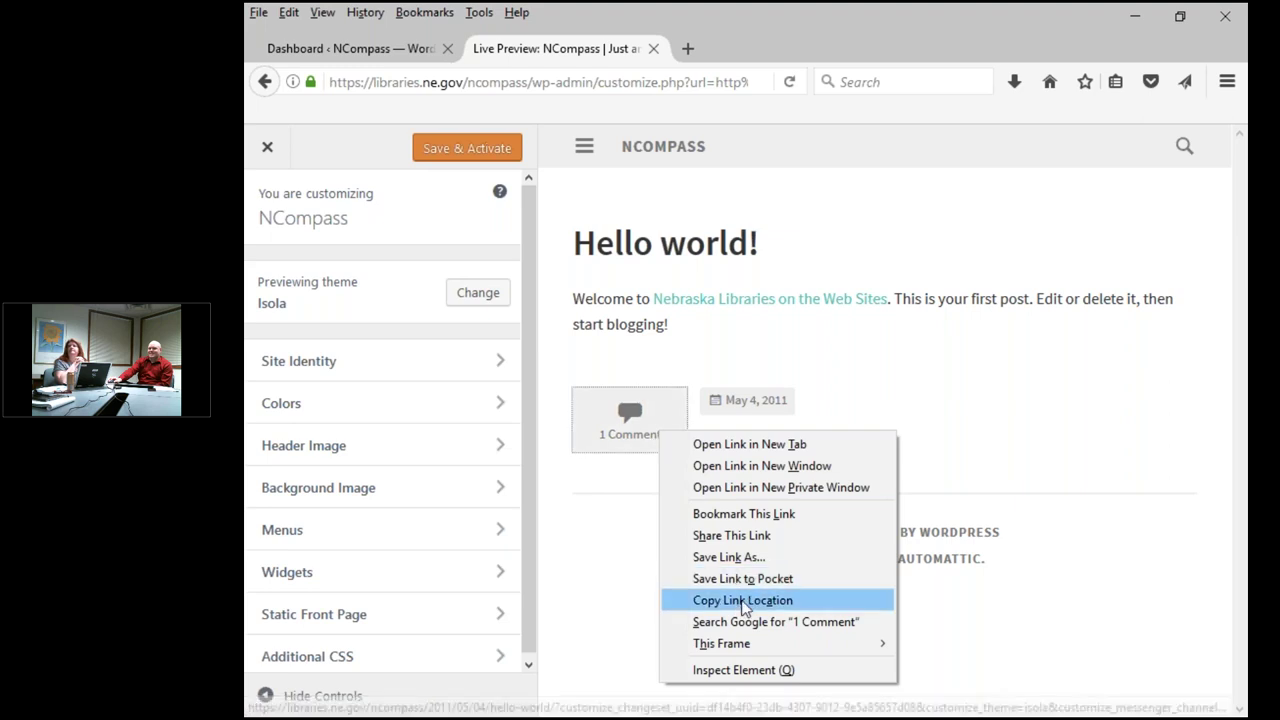
click(766, 674)
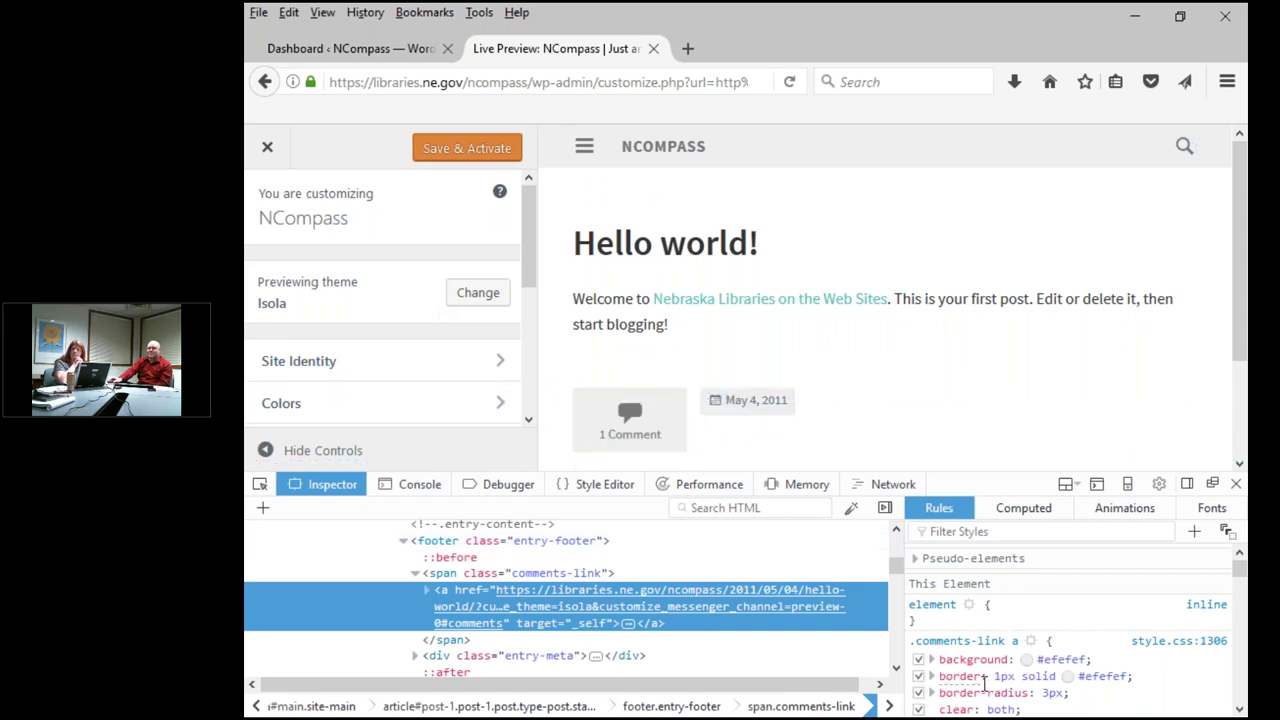
click(1236, 484)
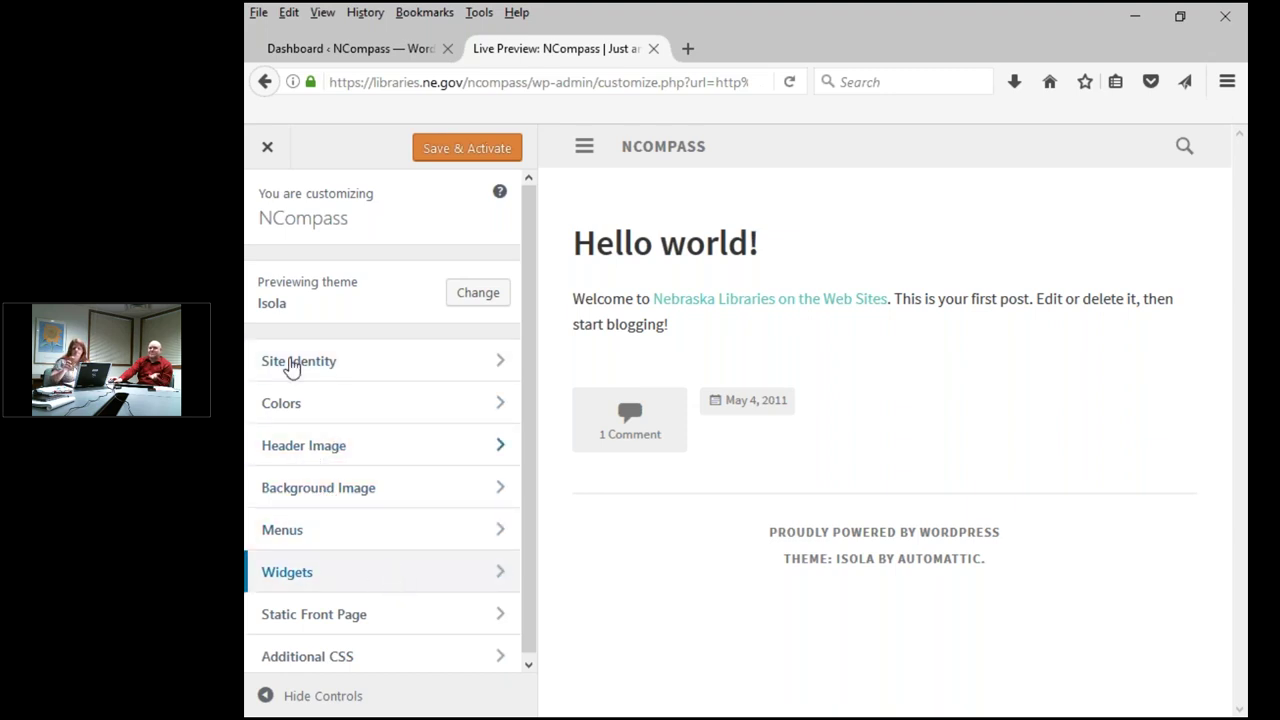
Leave the Isola preview without activating the theme and return to the NCompass dashboard
click(265, 82)
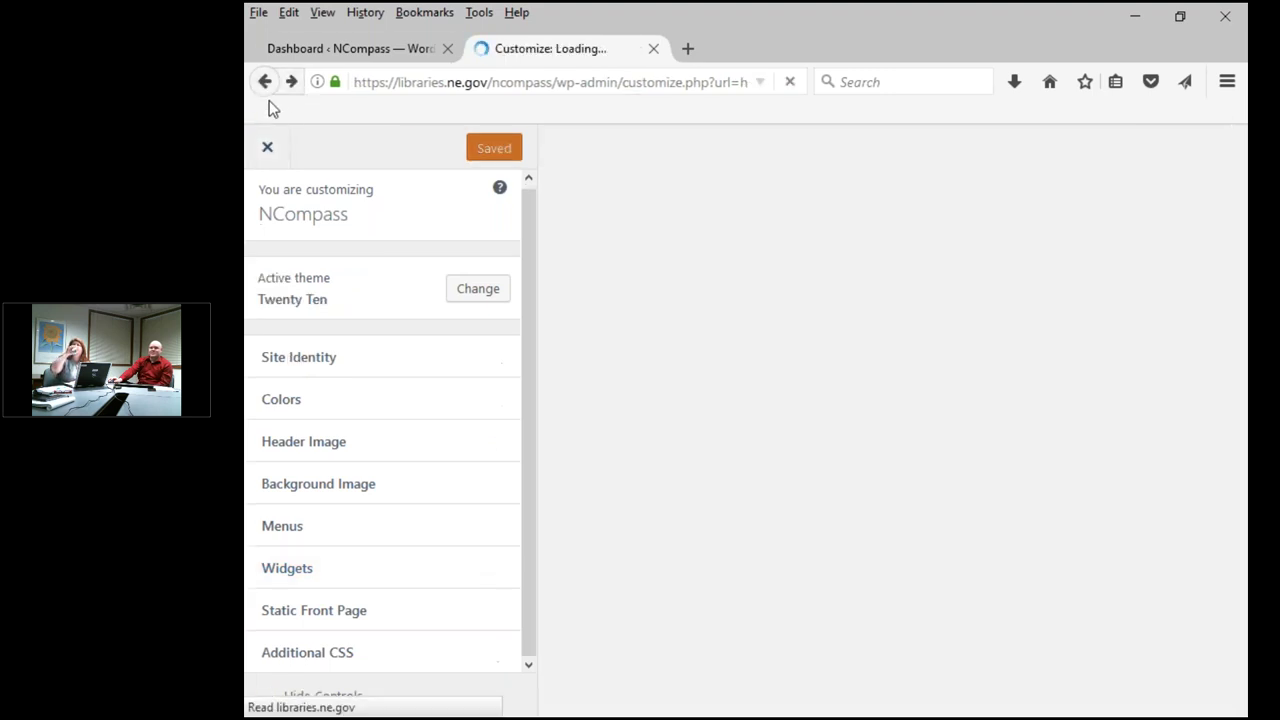
click(265, 82)
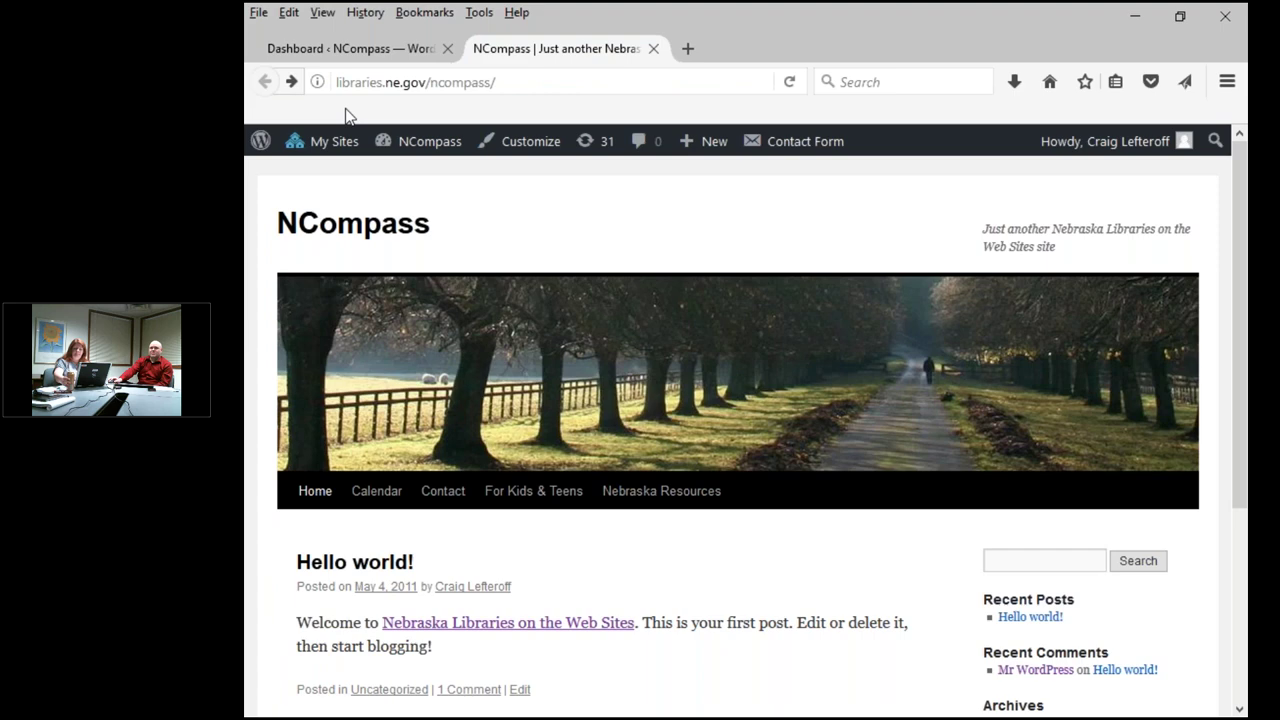
click(406, 46)
Open the NCompass site's Widgets management page
mouse_move(286, 660)
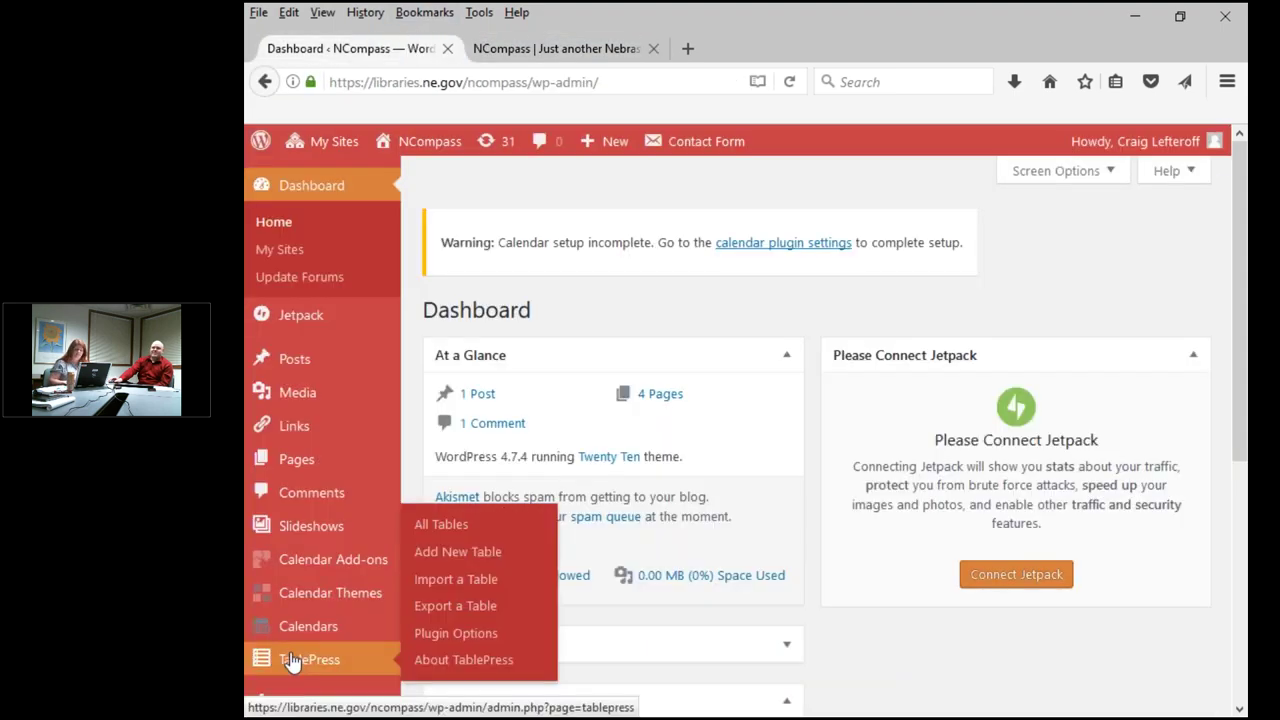
scroll(300, 650, down, 3)
mouse_move(343, 477)
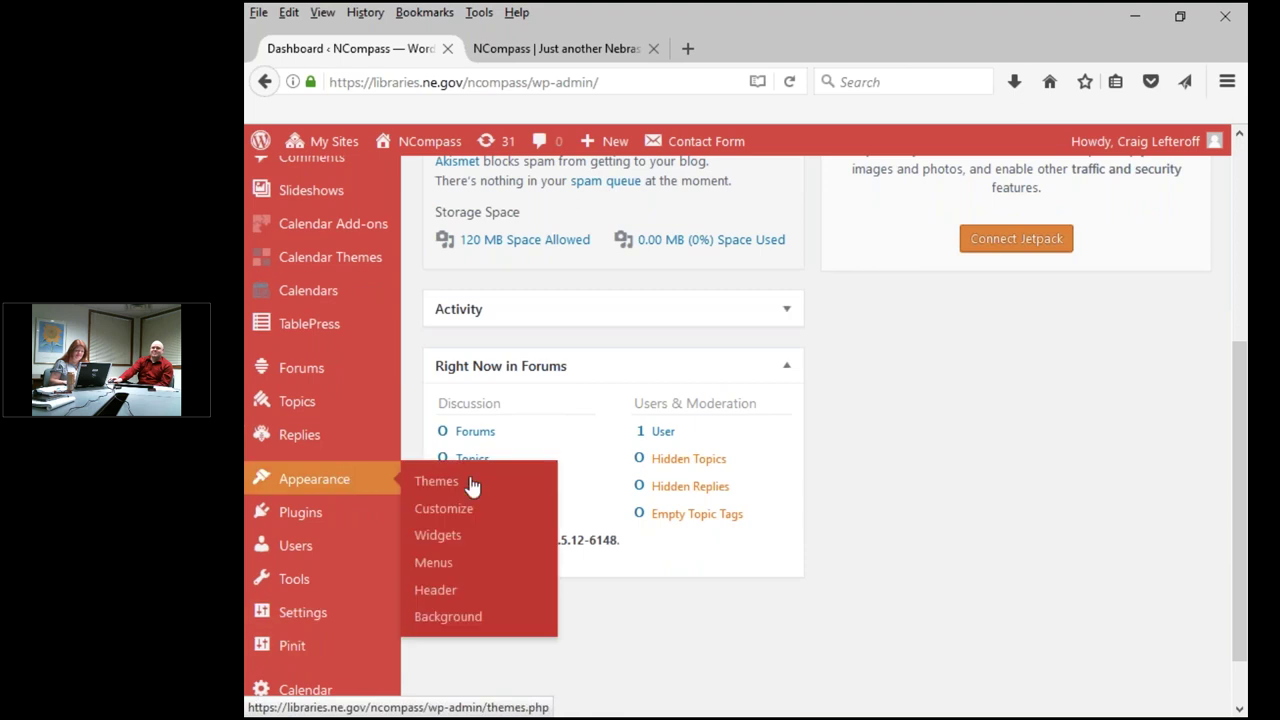
click(440, 536)
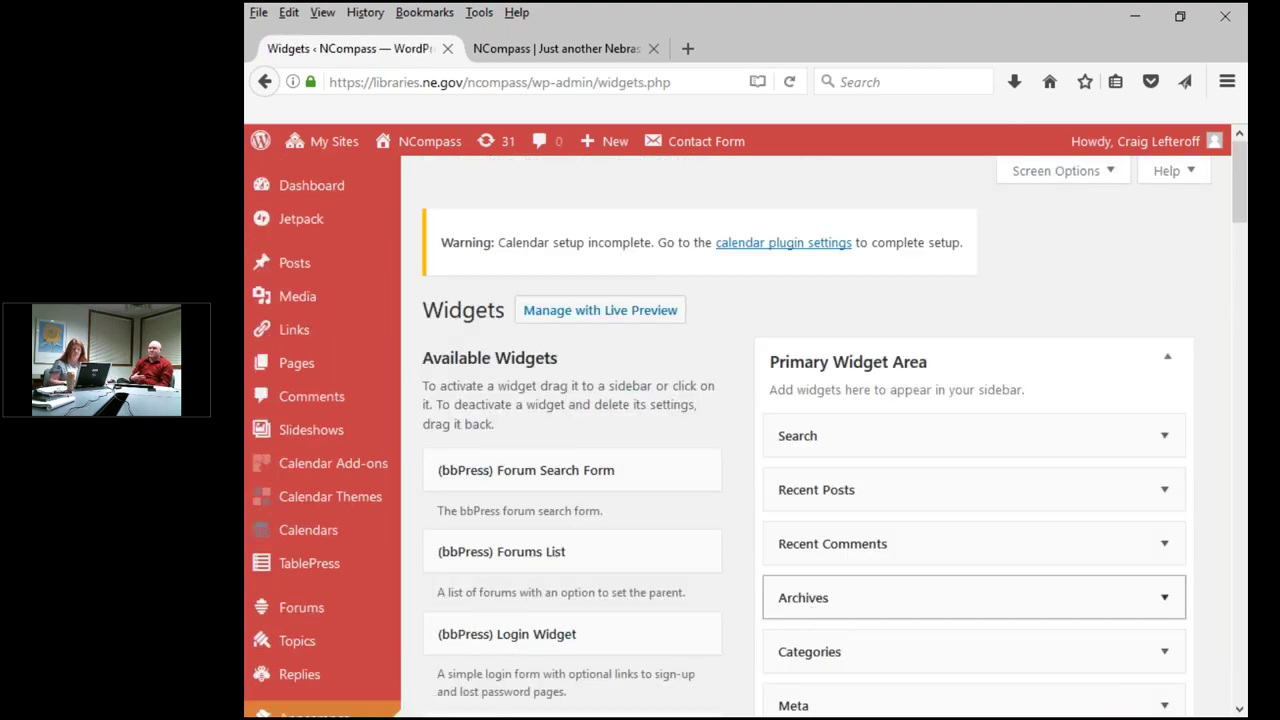
Look through the whole list of available widgets, down to the Inactive Widgets section
scroll(766, 554, down, 1)
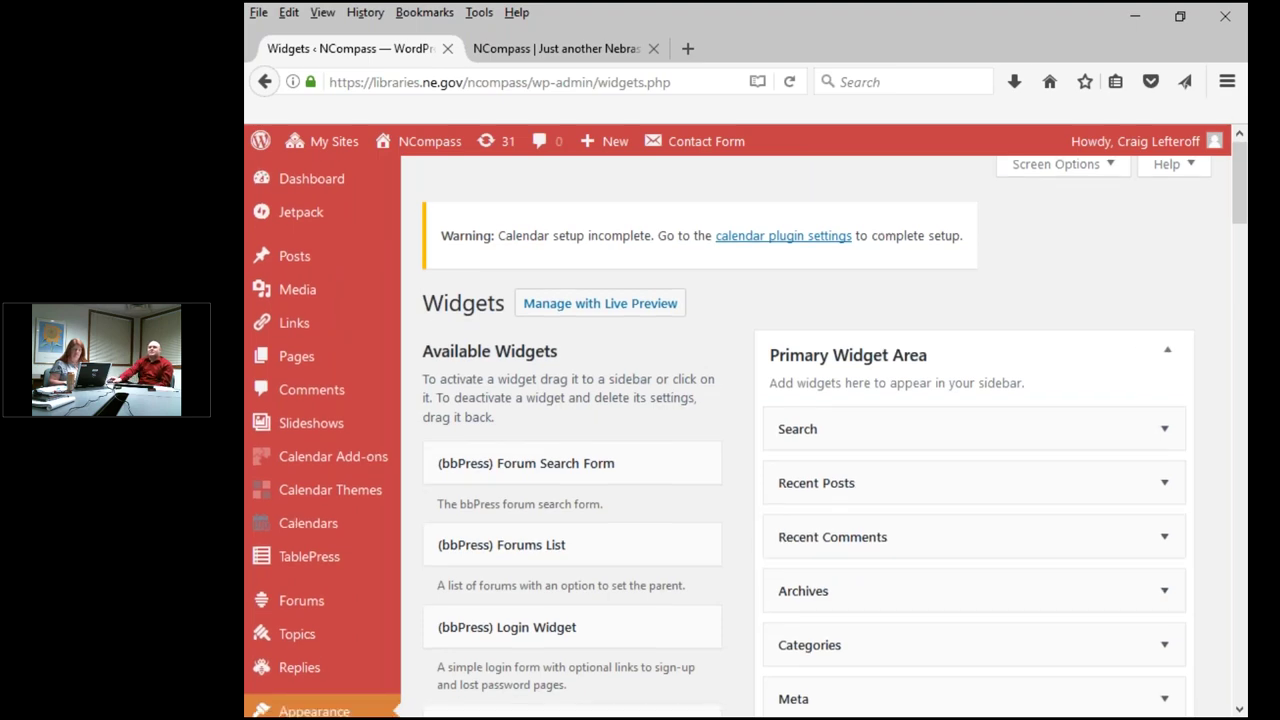
scroll(720, 436, down, 10)
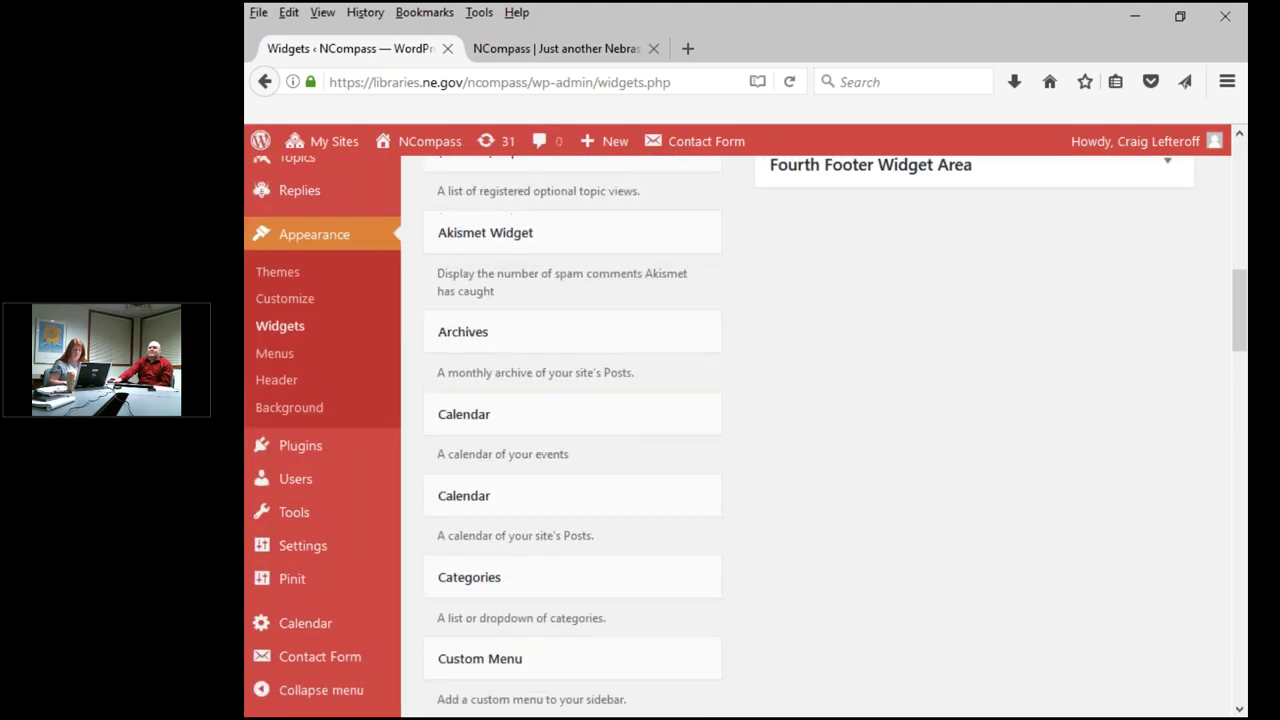
scroll(720, 436, down, 2)
scroll(767, 488, down, 4)
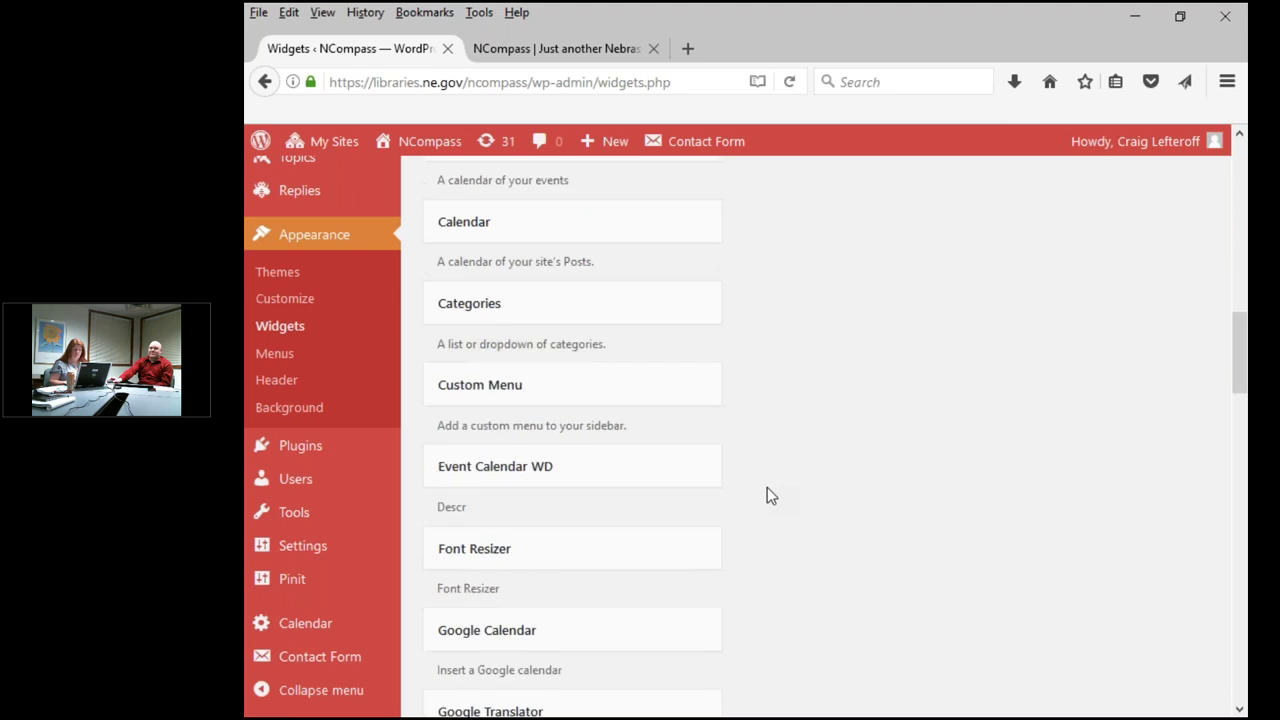
scroll(600, 487, down, 4)
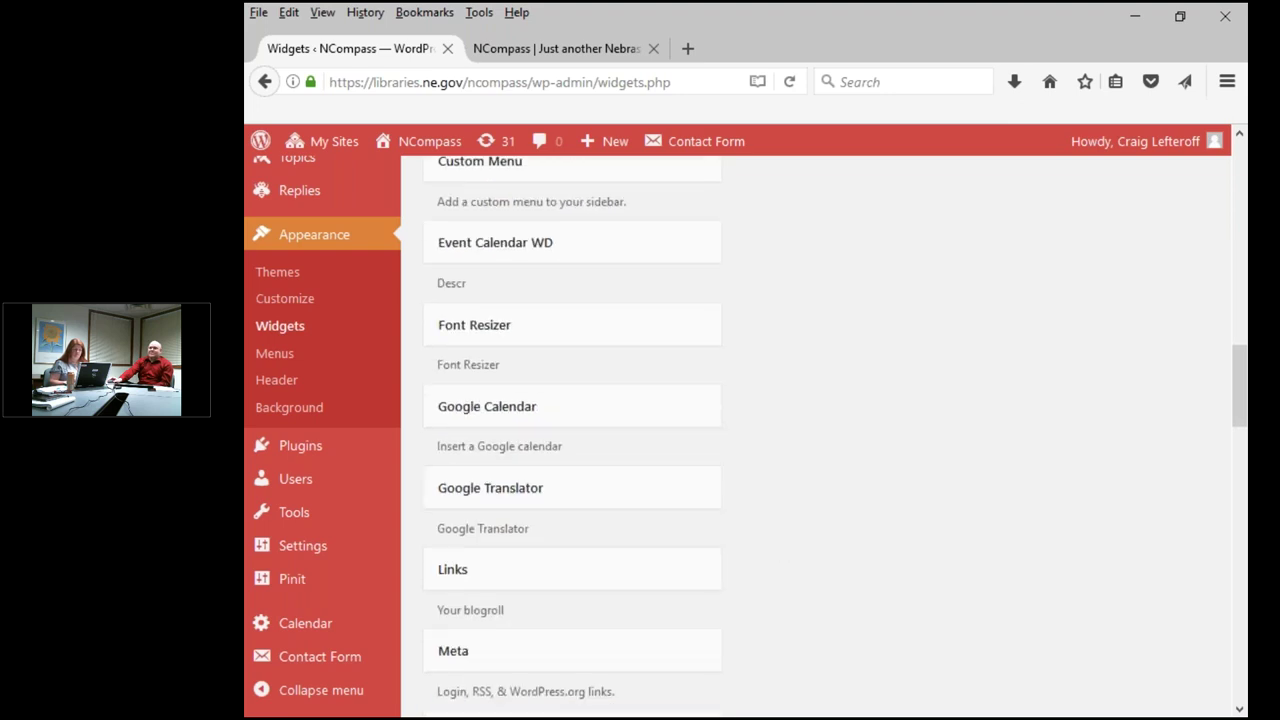
scroll(831, 534, down, 12)
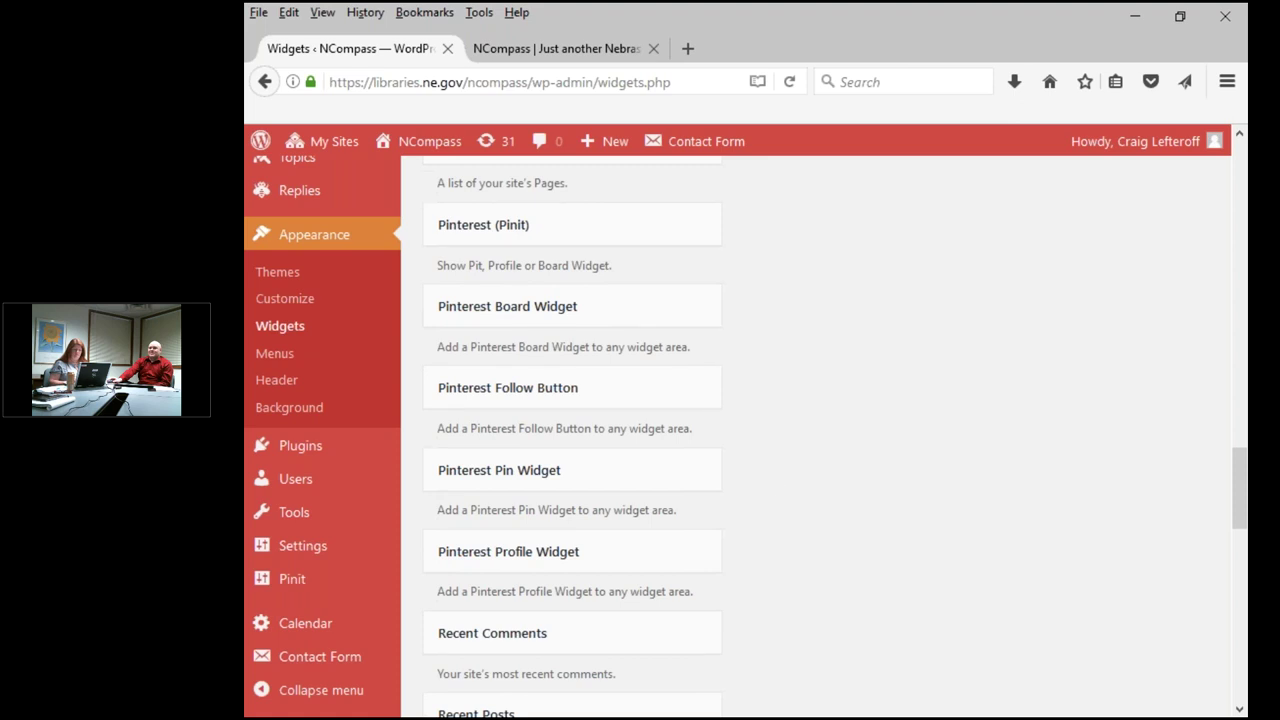
scroll(845, 570, down, 8)
scroll(893, 586, down, 4)
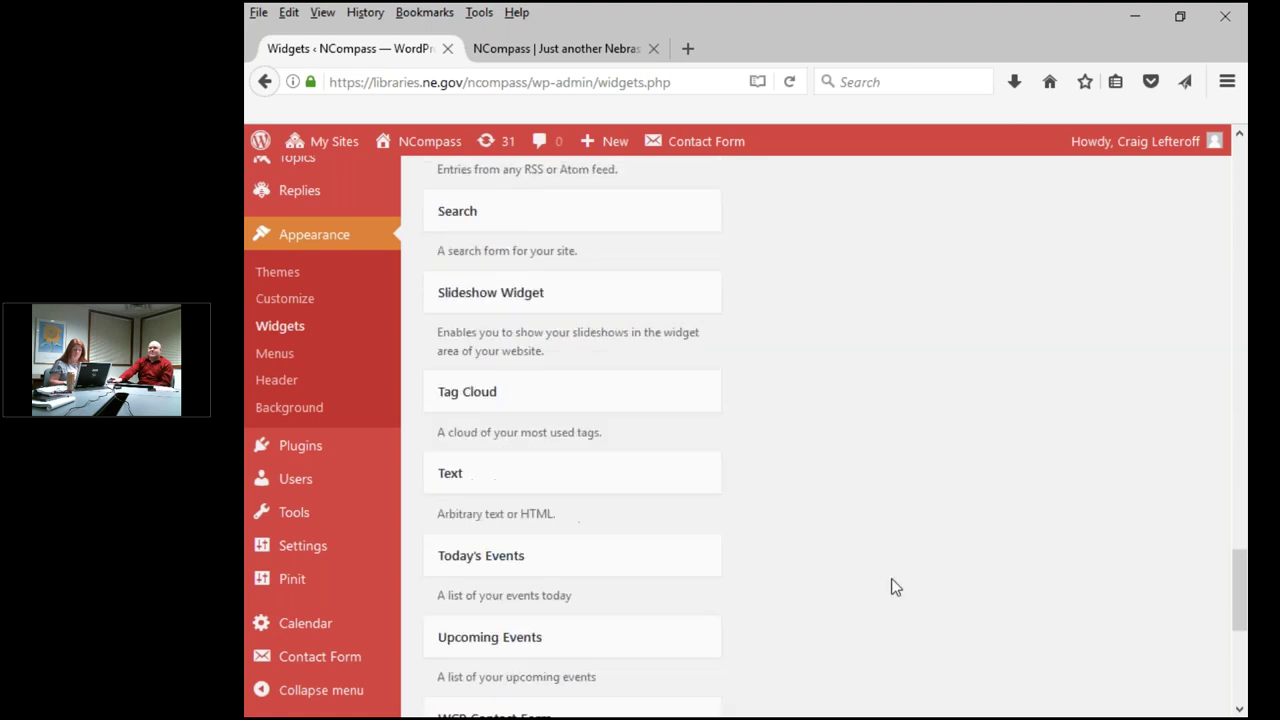
scroll(647, 443, down, 4)
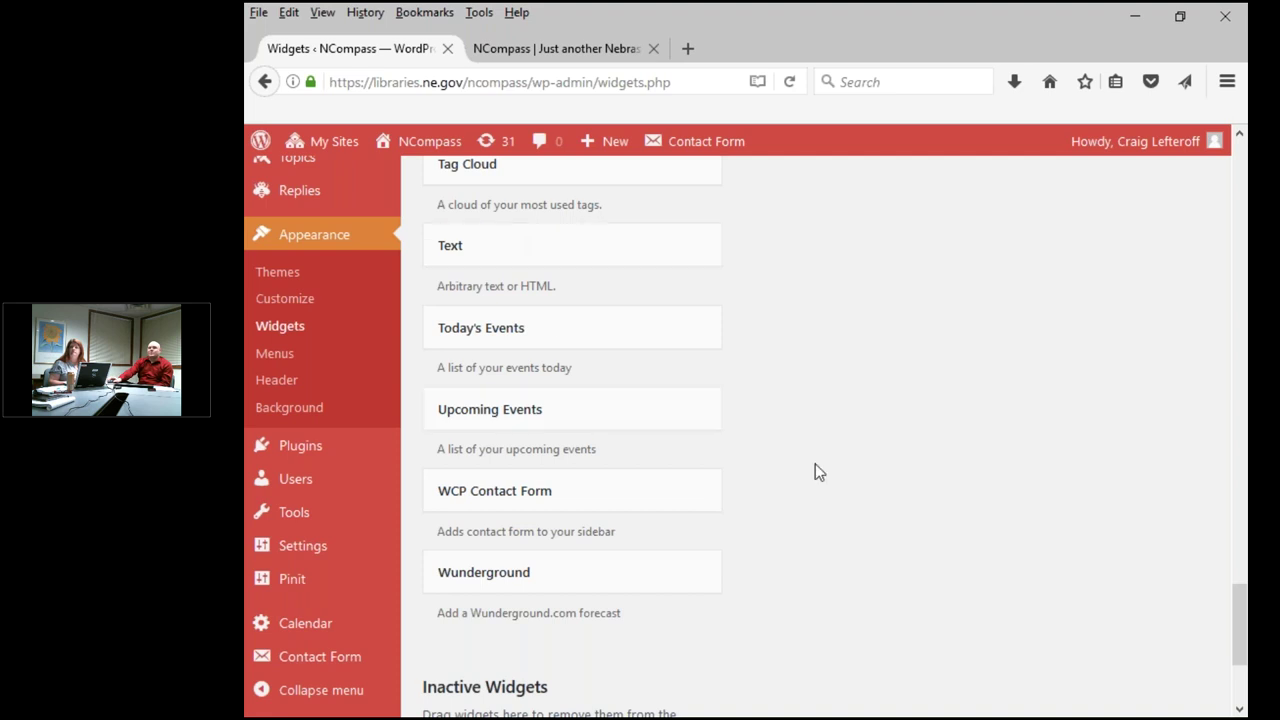
scroll(651, 350, up, 2)
scroll(651, 350, up, 2)
scroll(651, 380, down, 8)
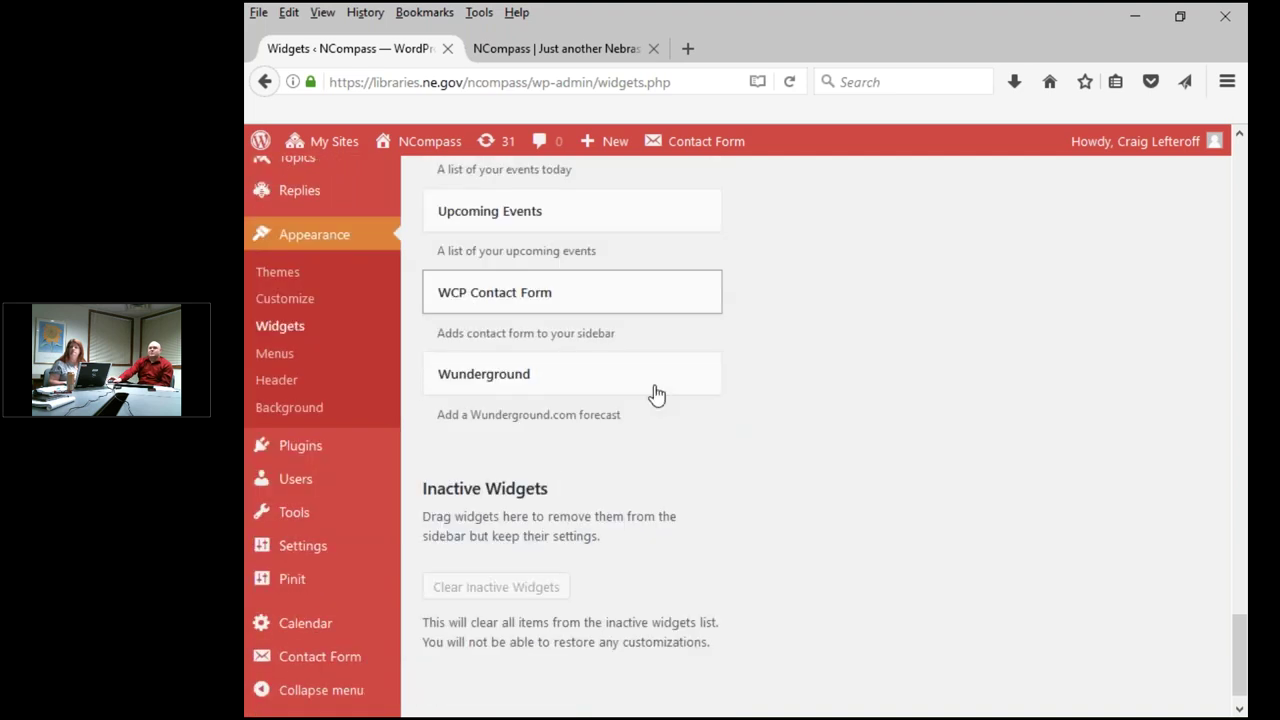
scroll(637, 283, up, 2)
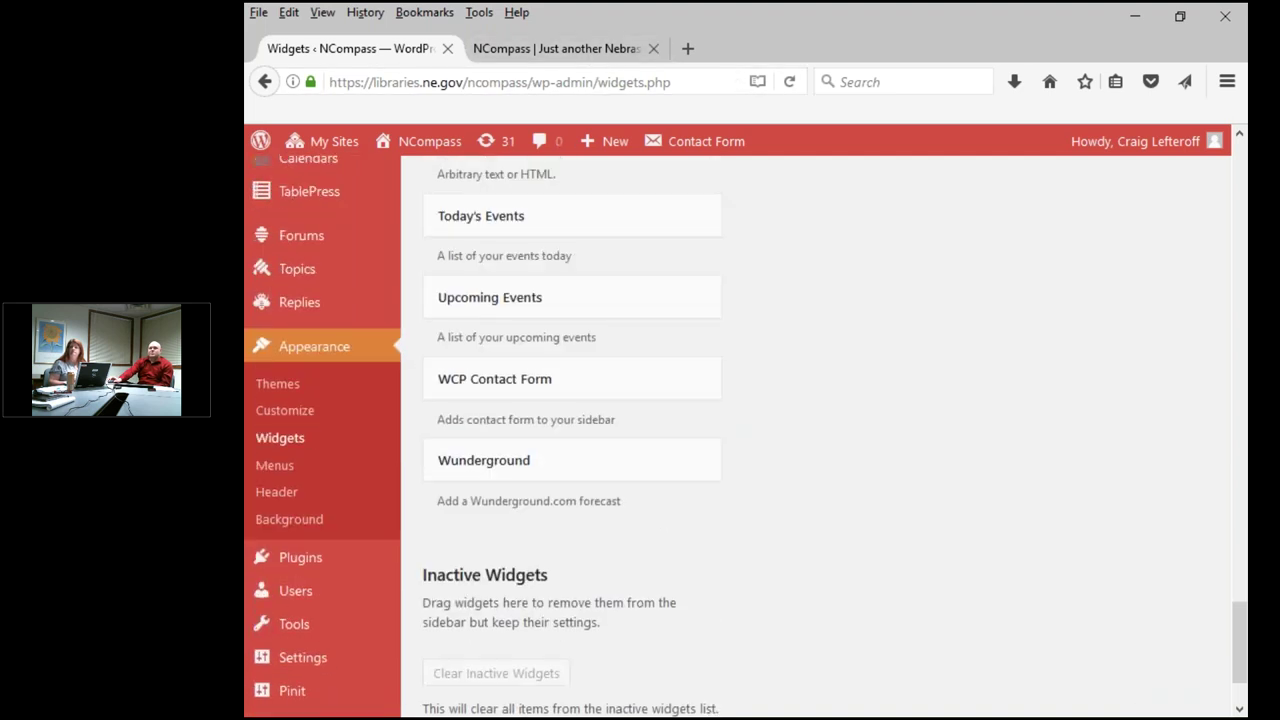
Add the Wunderground widget to the Primary Widget Area
click(600, 460)
scroll(588, 520, down, 2)
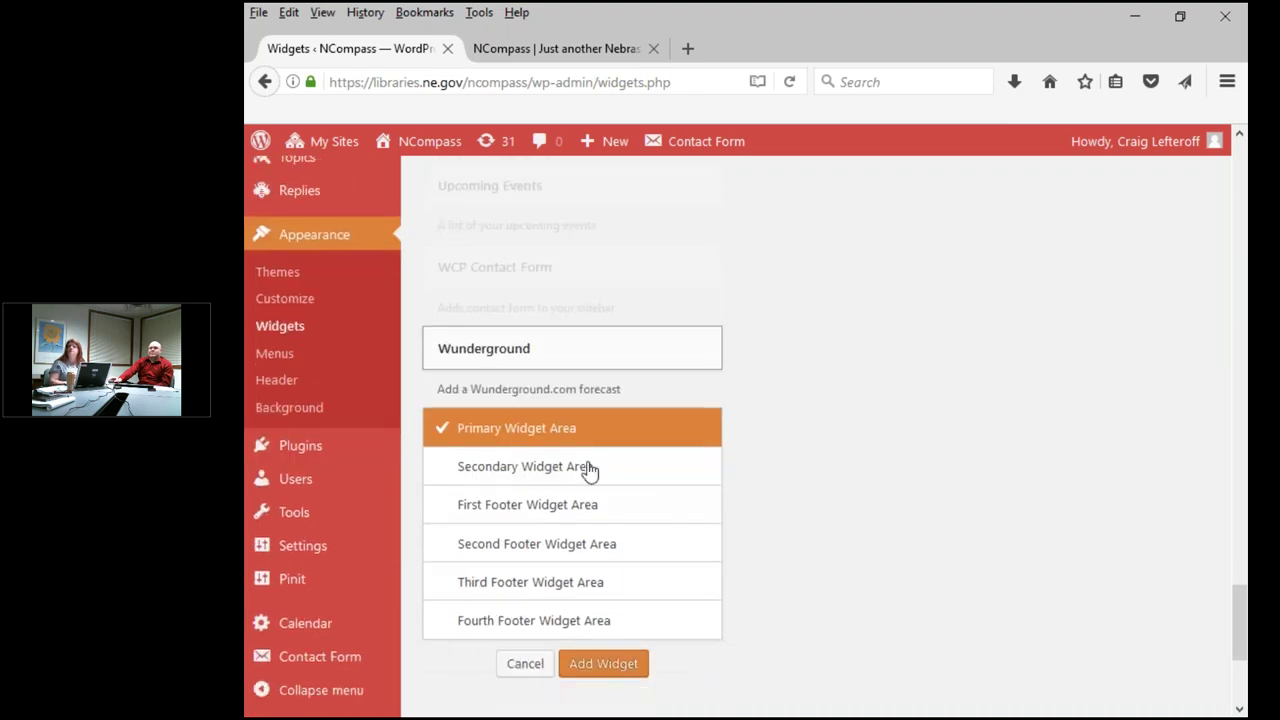
click(587, 57)
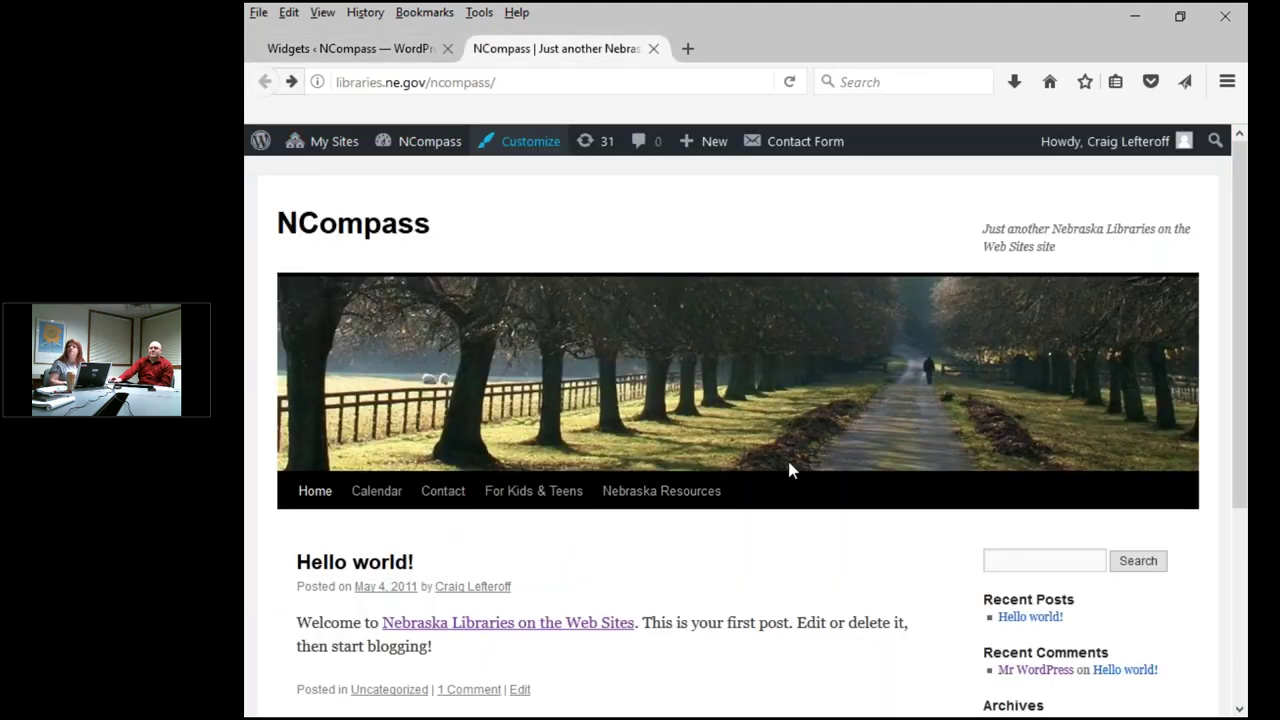
click(403, 56)
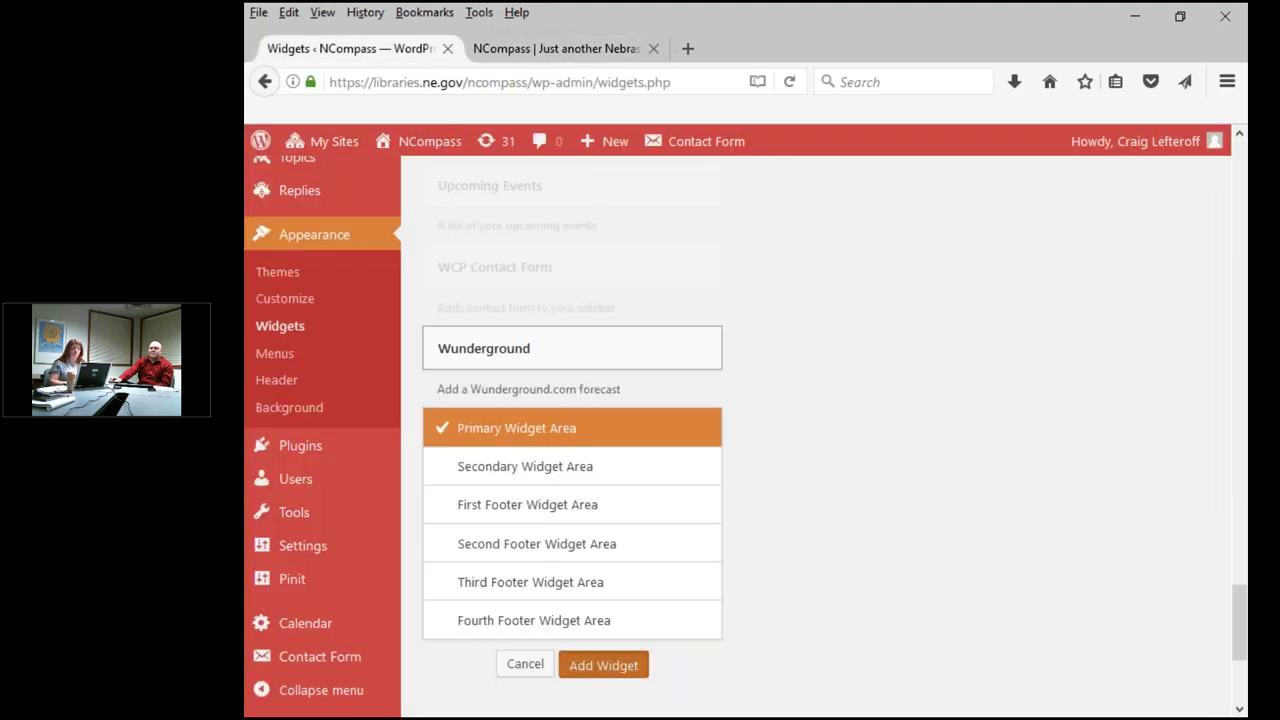
key(Return)
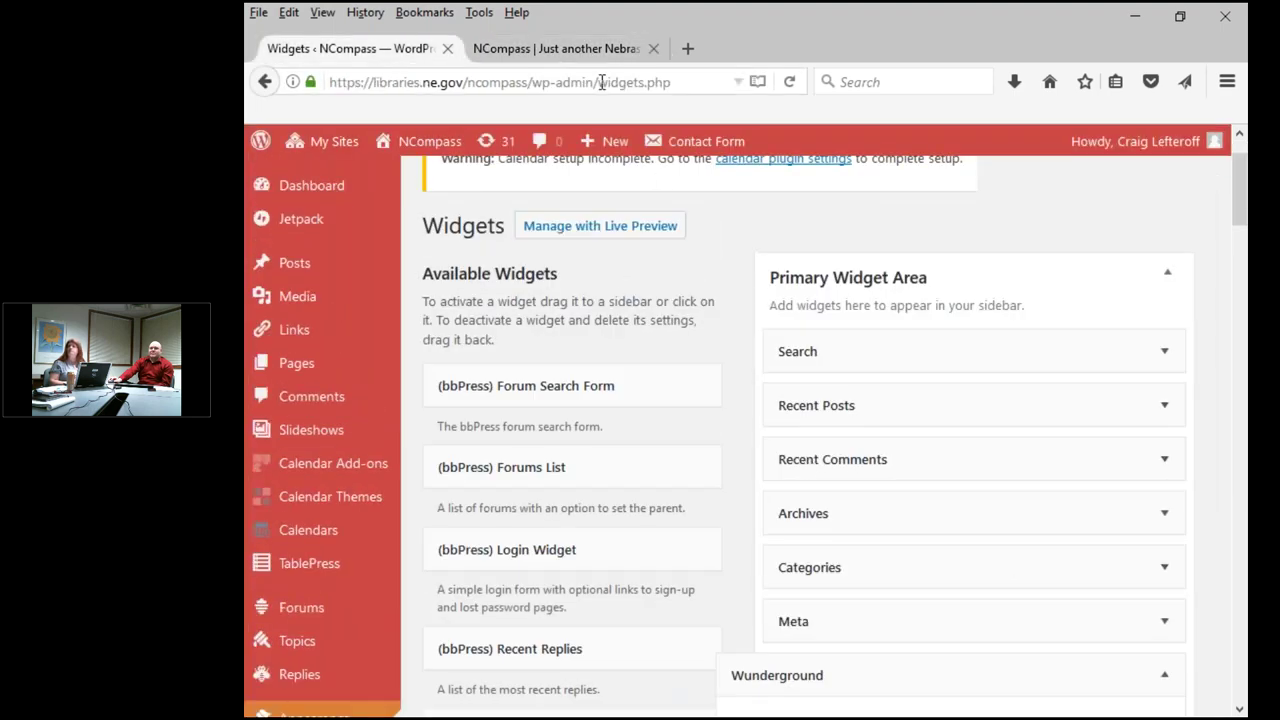
Reload the NCompass home page and check its sidebar for the added weather widget
click(566, 52)
click(789, 82)
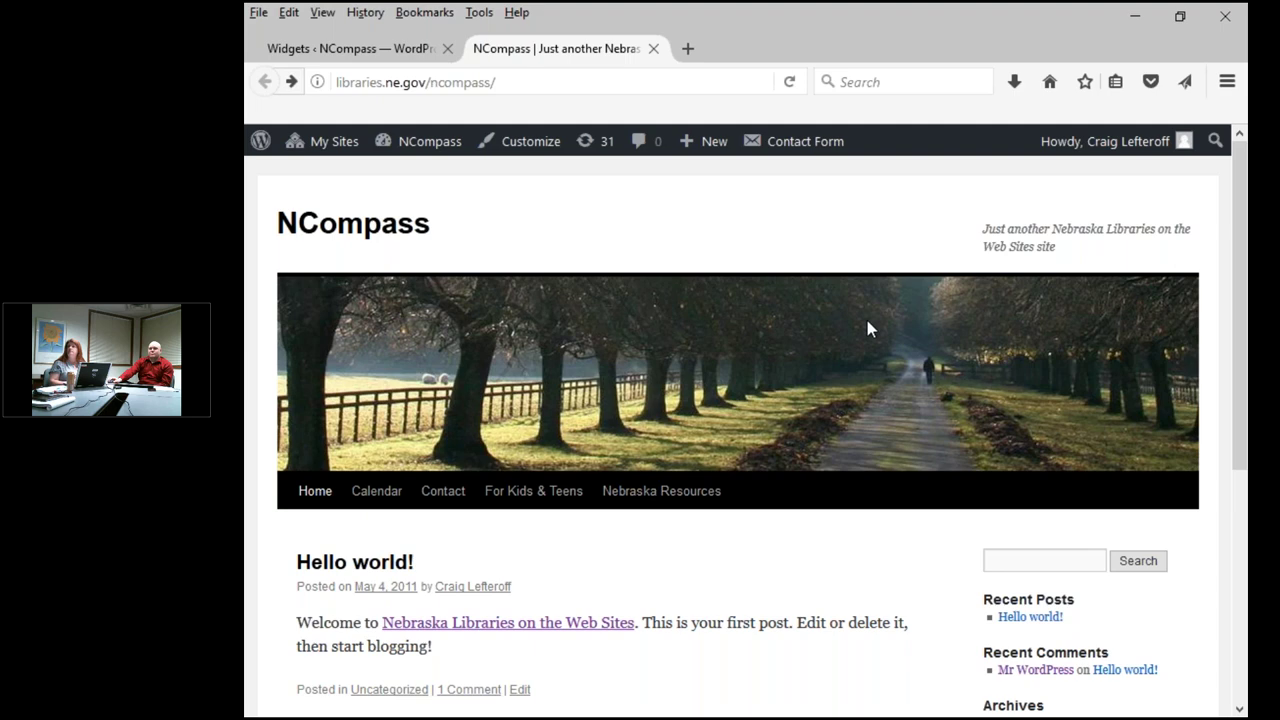
scroll(867, 320, down, 1)
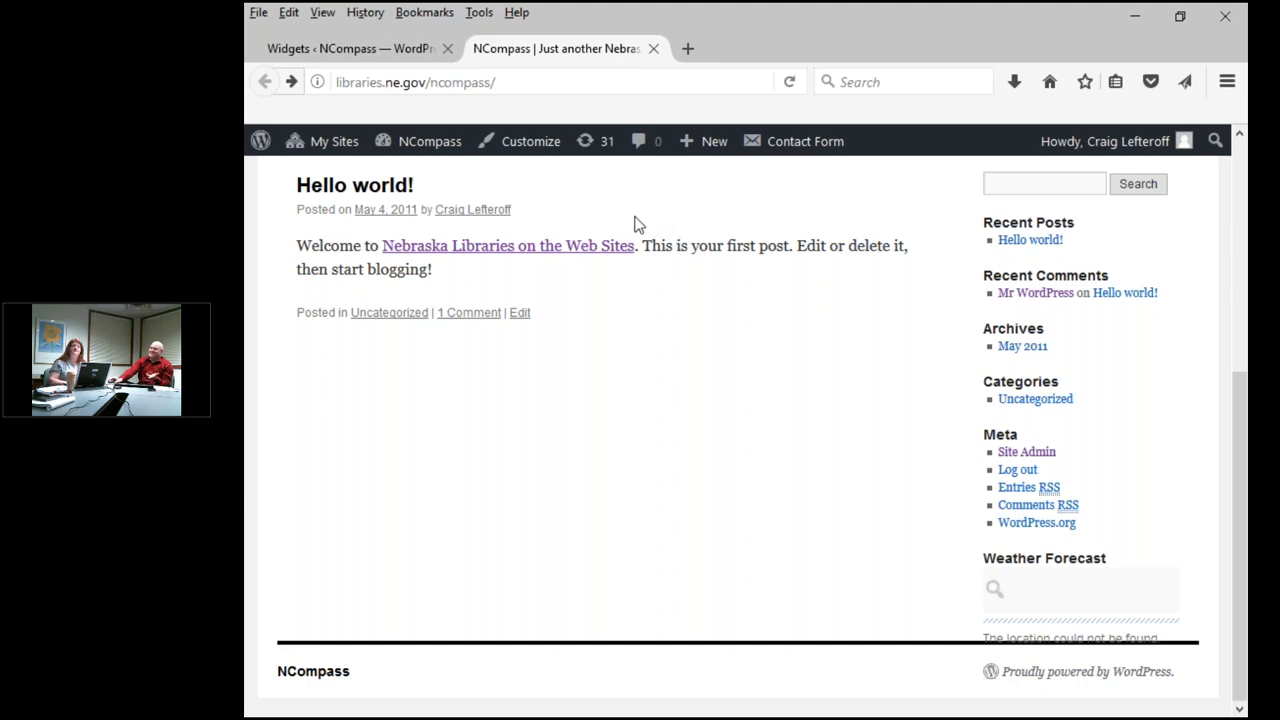
In the Wunderground widget's settings, search the location for "lincoln" and choose Lincoln, Nebraska
click(403, 55)
scroll(871, 554, down, 1)
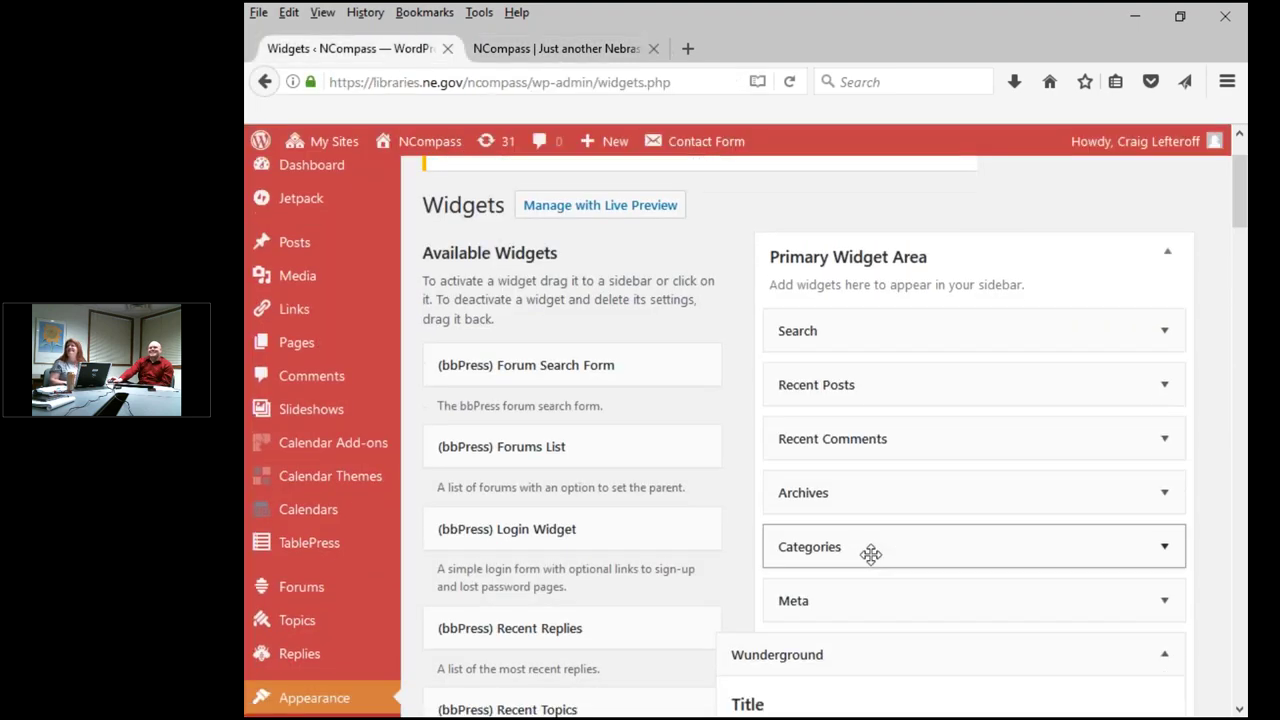
scroll(871, 554, down, 3)
scroll(850, 400, down, 4)
click(848, 340)
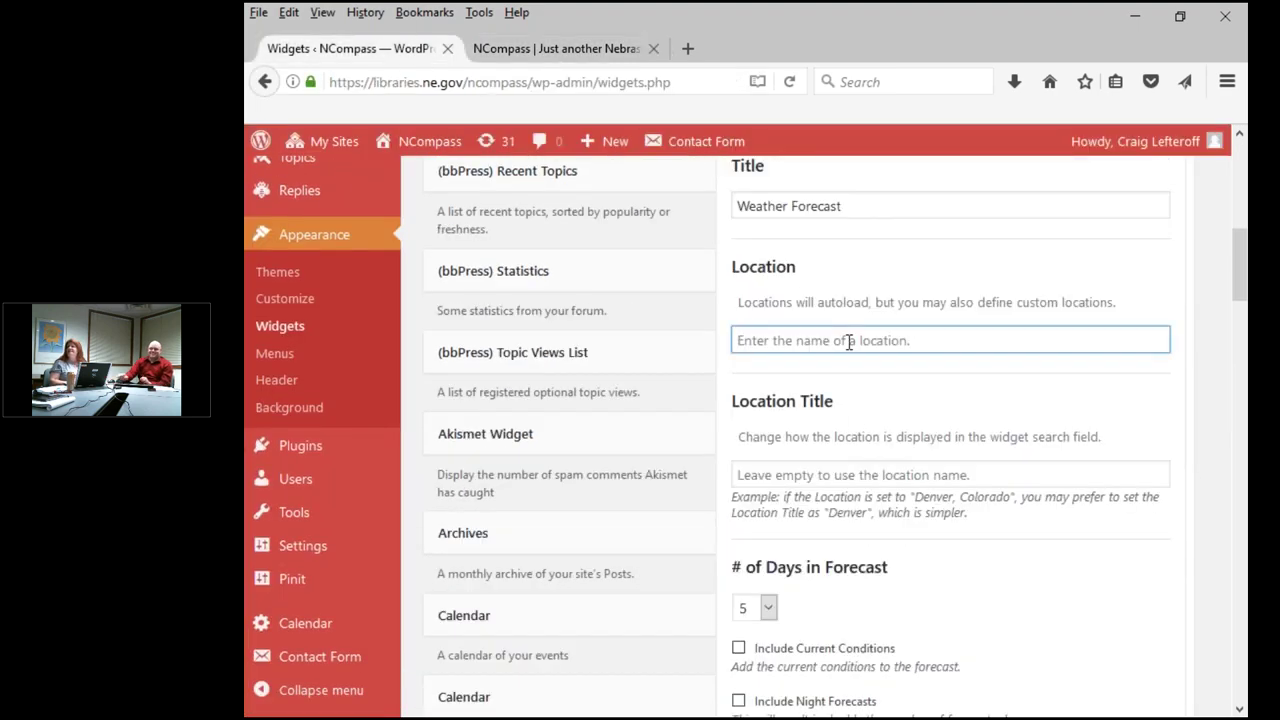
text(lincoln)
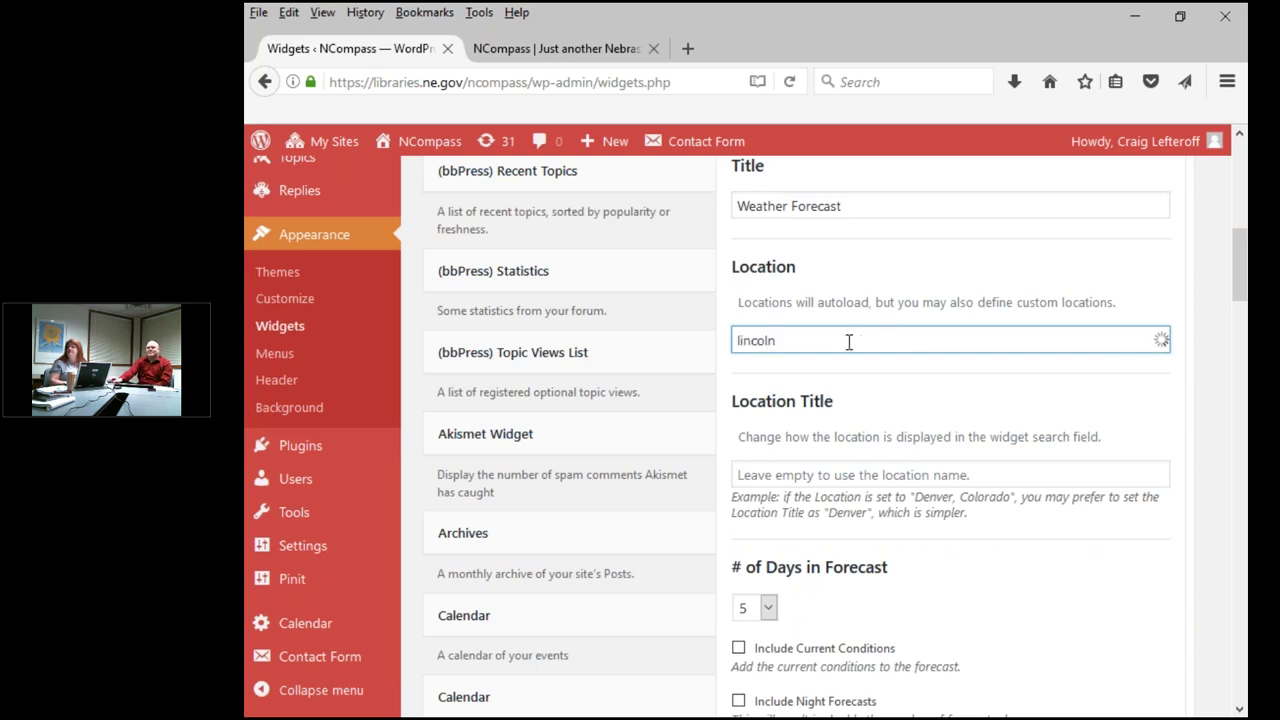
key(Down)
key(Return)
Review the Wunderground widget's icon, template, language and measurement options, and save its settings
scroll(1026, 620, down, 5)
scroll(886, 664, down, 5)
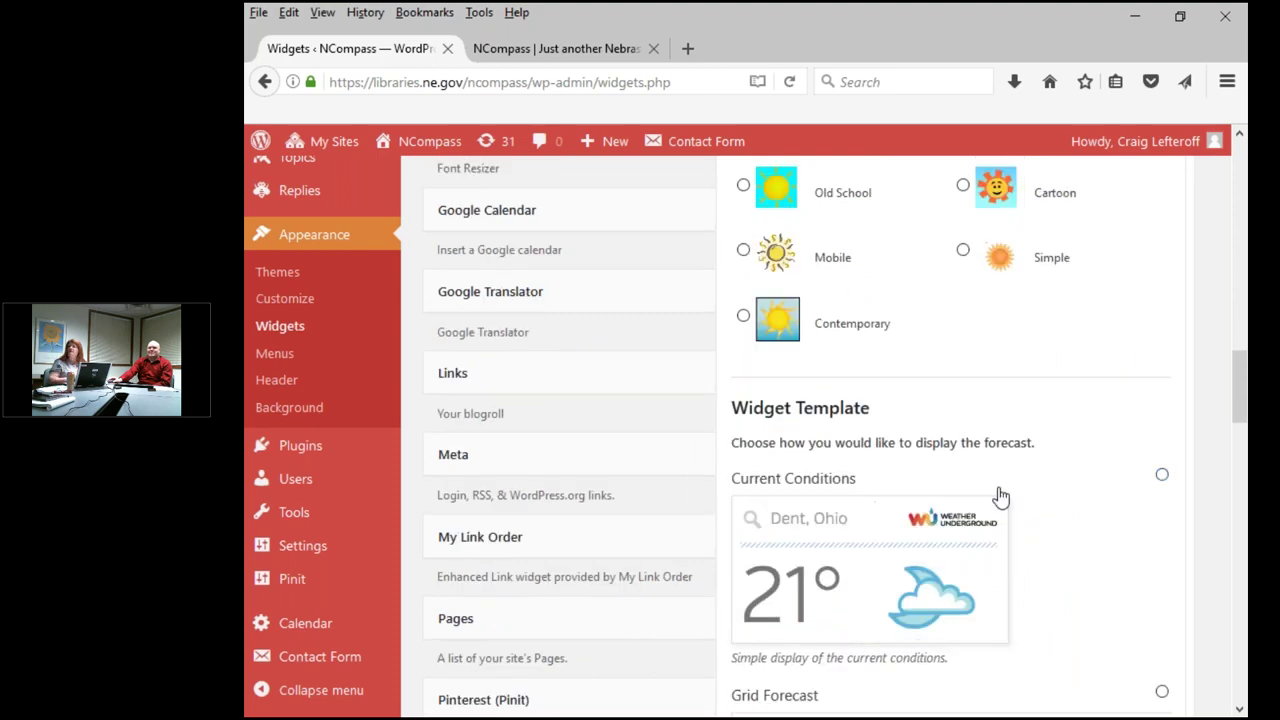
scroll(880, 580, down, 6)
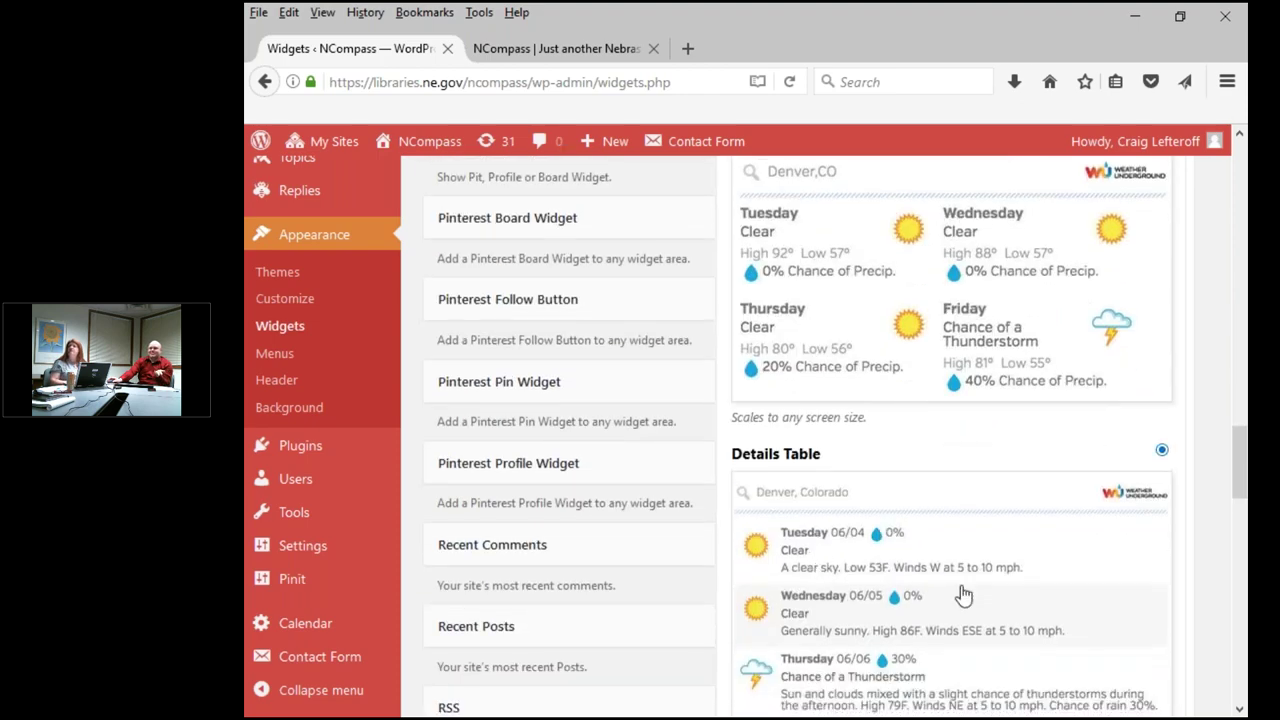
scroll(963, 594, down, 15)
scroll(1137, 500, down, 3)
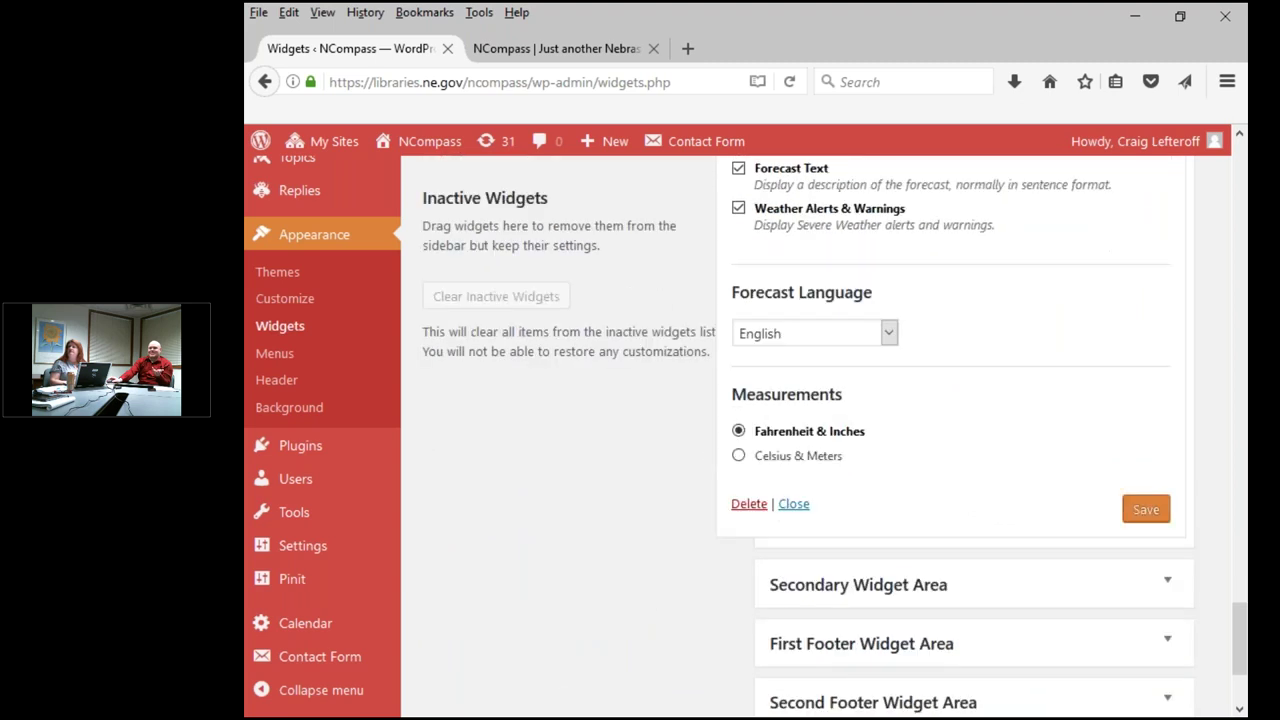
click(1143, 464)
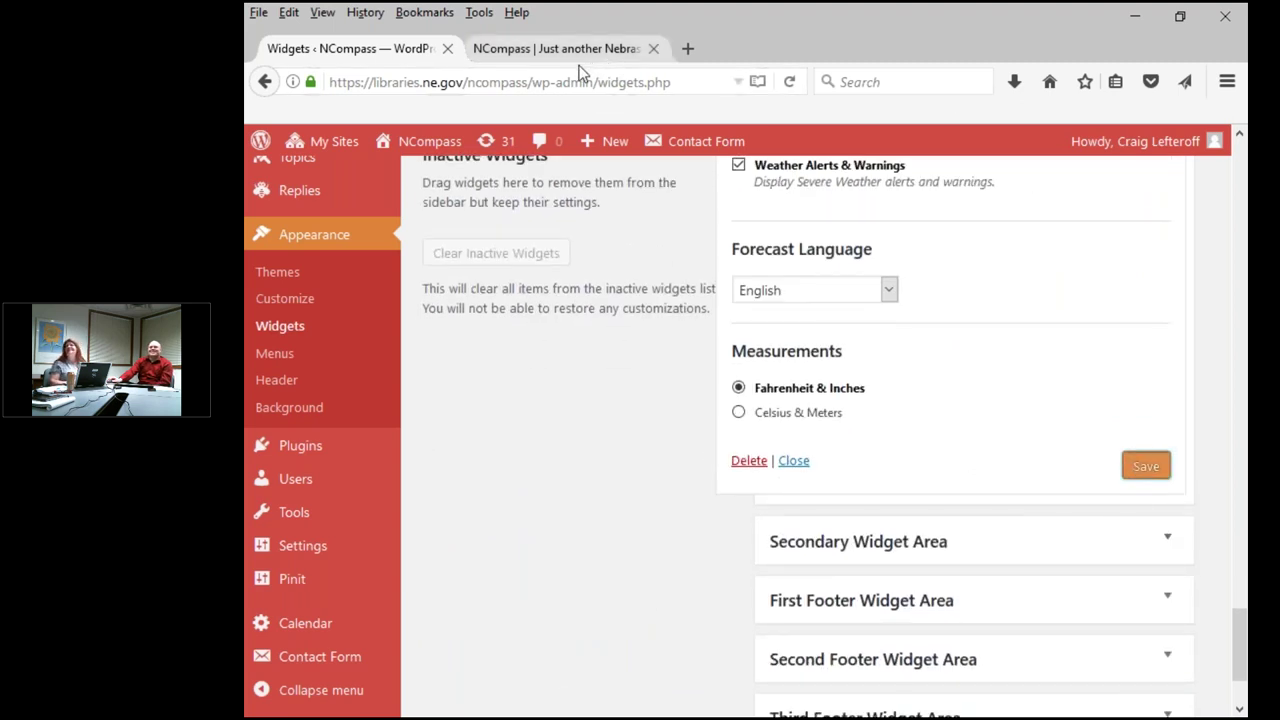
click(1146, 470)
Reload the NCompass home page and look through the Weather Forecast widget in its sidebar
click(548, 48)
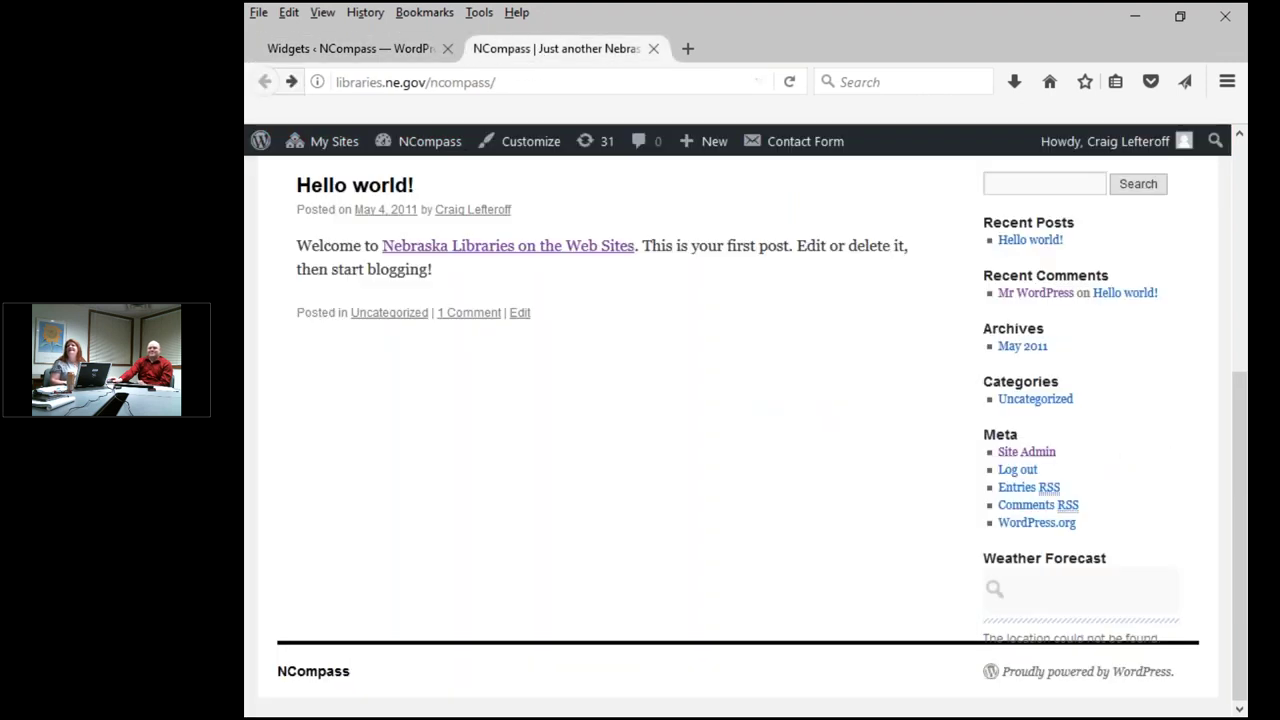
key(F5)
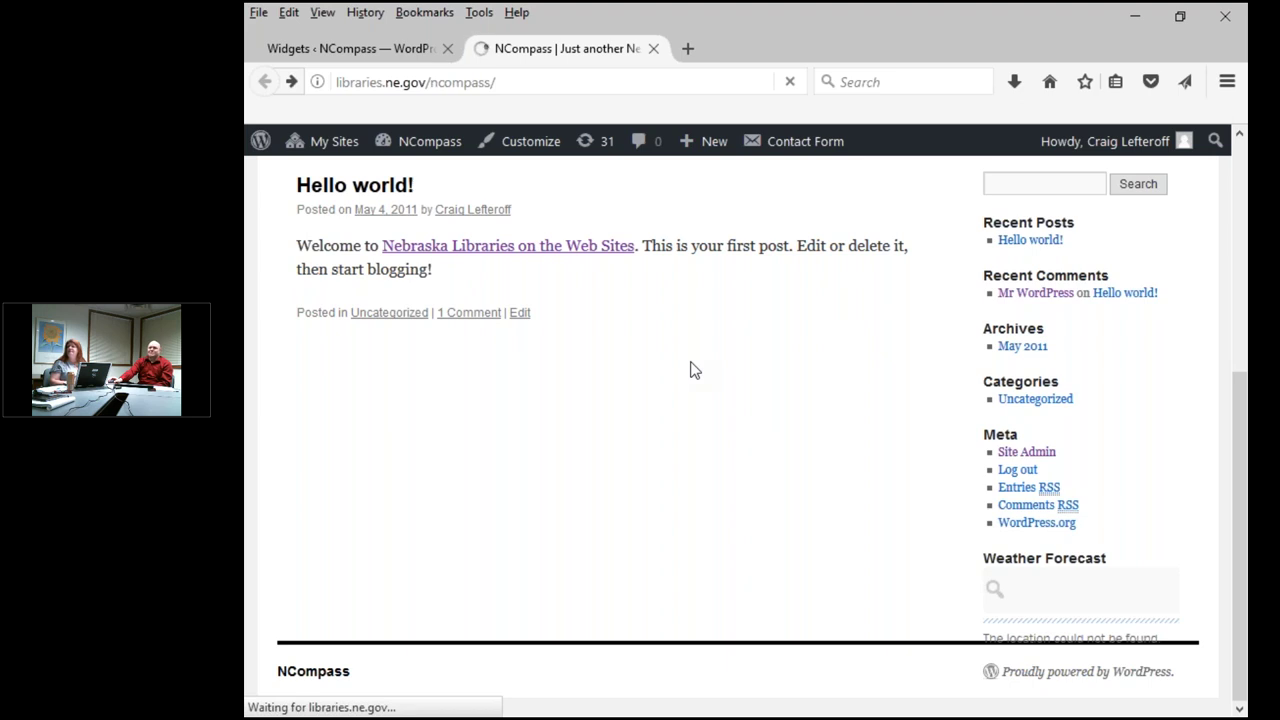
scroll(1024, 568, down, 5)
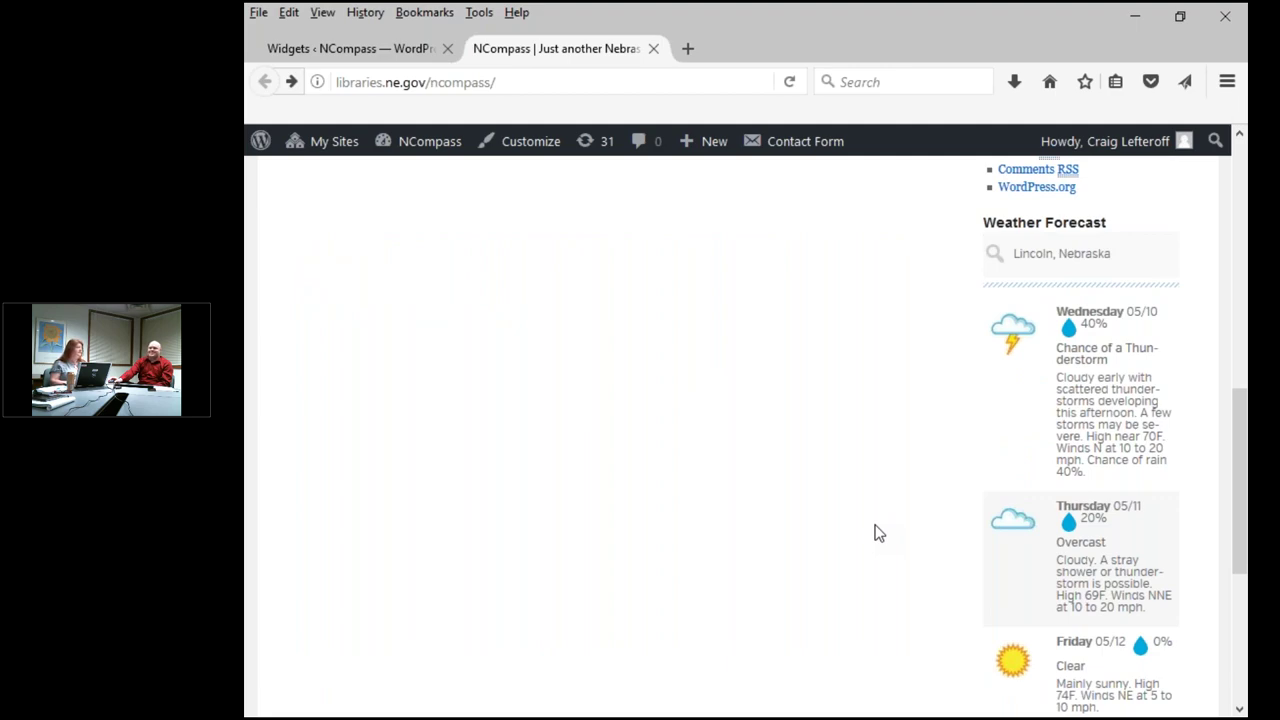
scroll(874, 531, down, 3)
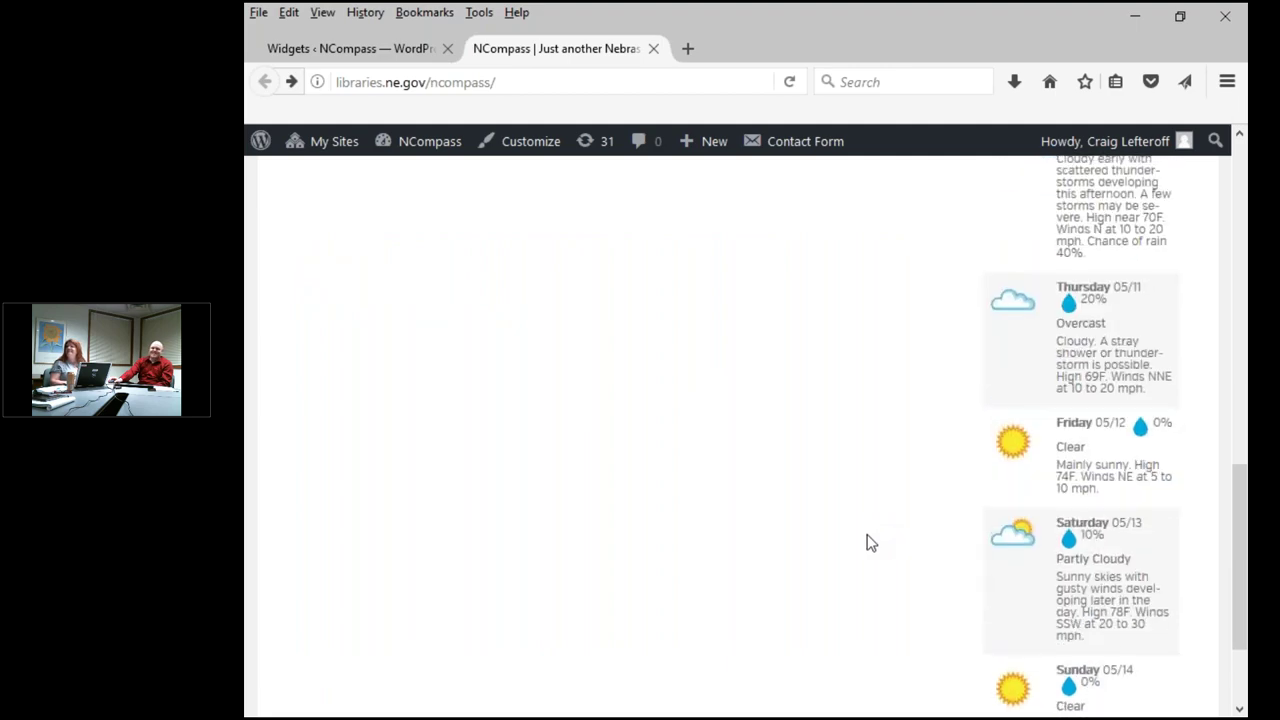
scroll(867, 540, up, 10)
scroll(867, 534, up, 4)
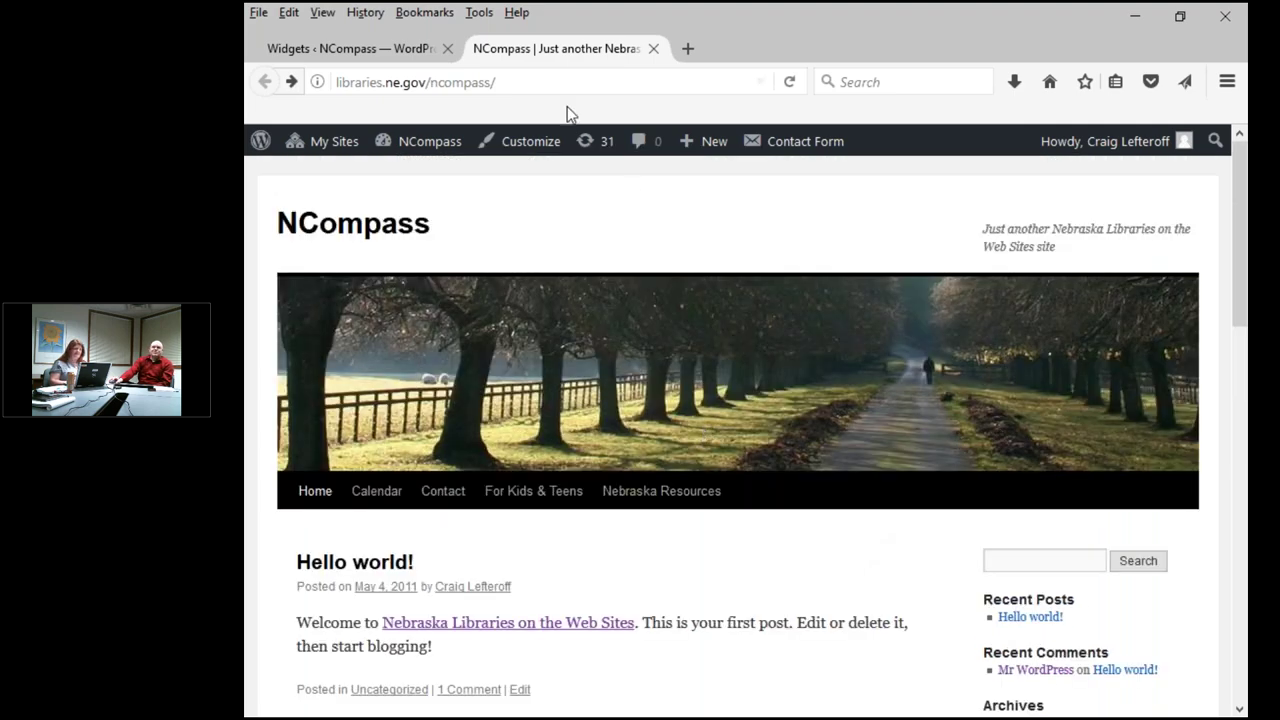
Look over the Posts and Pages options in the NCompass dashboard and compare them with the site's home page
click(428, 52)
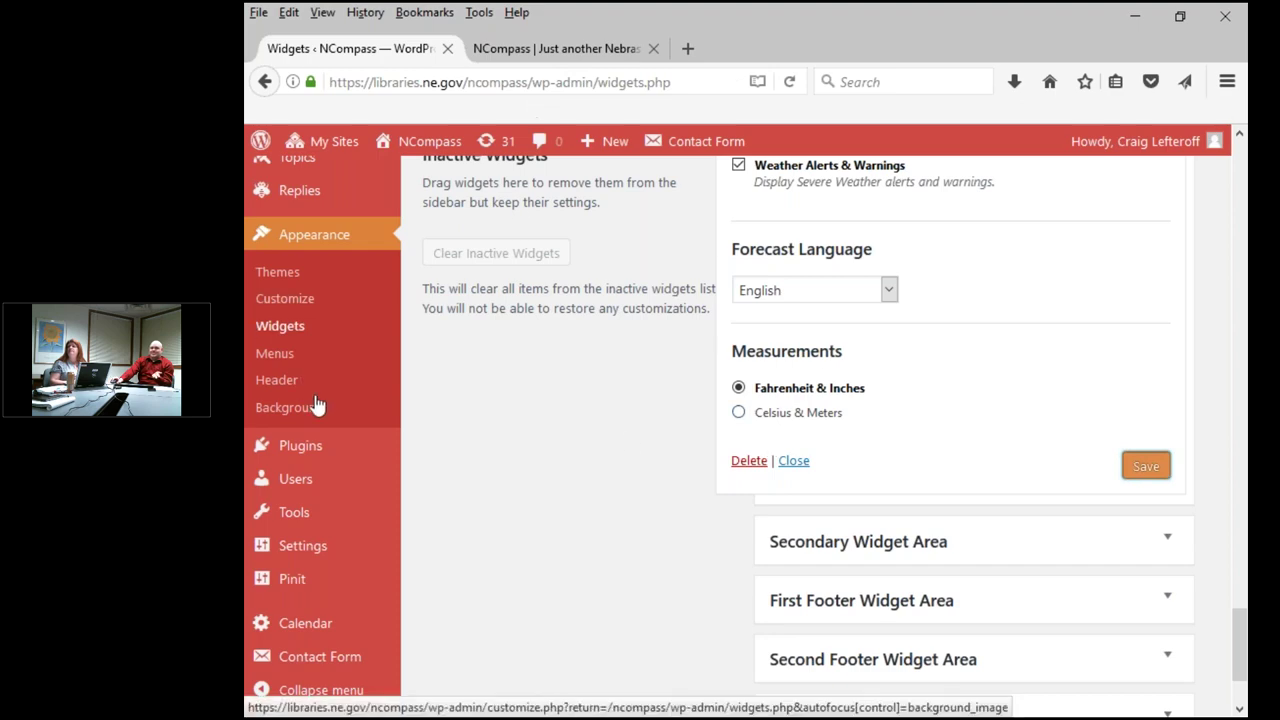
scroll(316, 403, up, 1)
scroll(316, 403, up, 6)
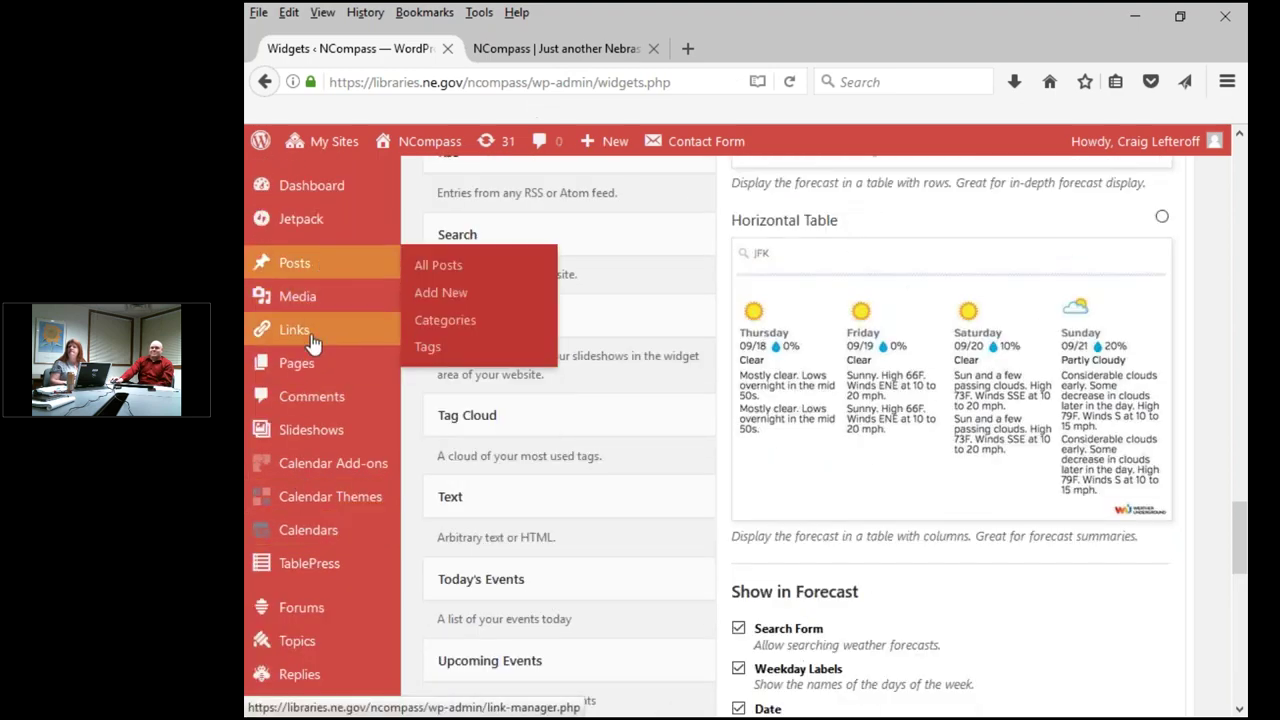
mouse_move(313, 360)
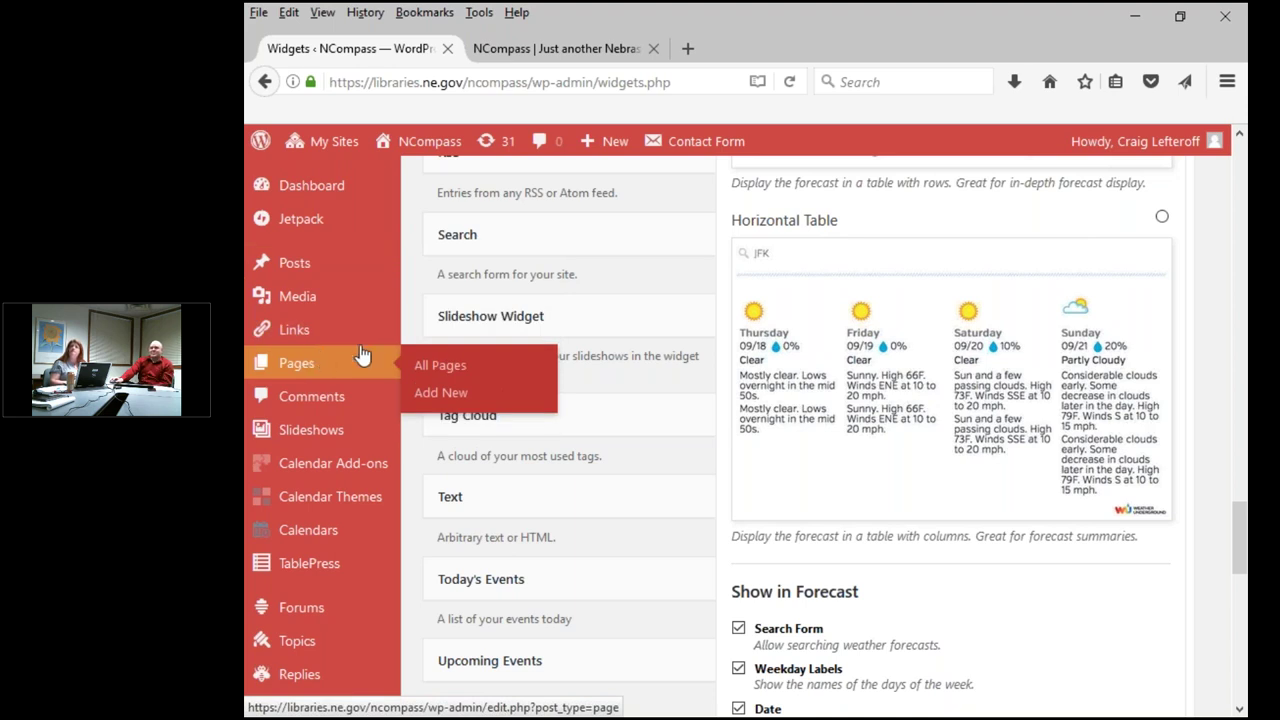
click(557, 48)
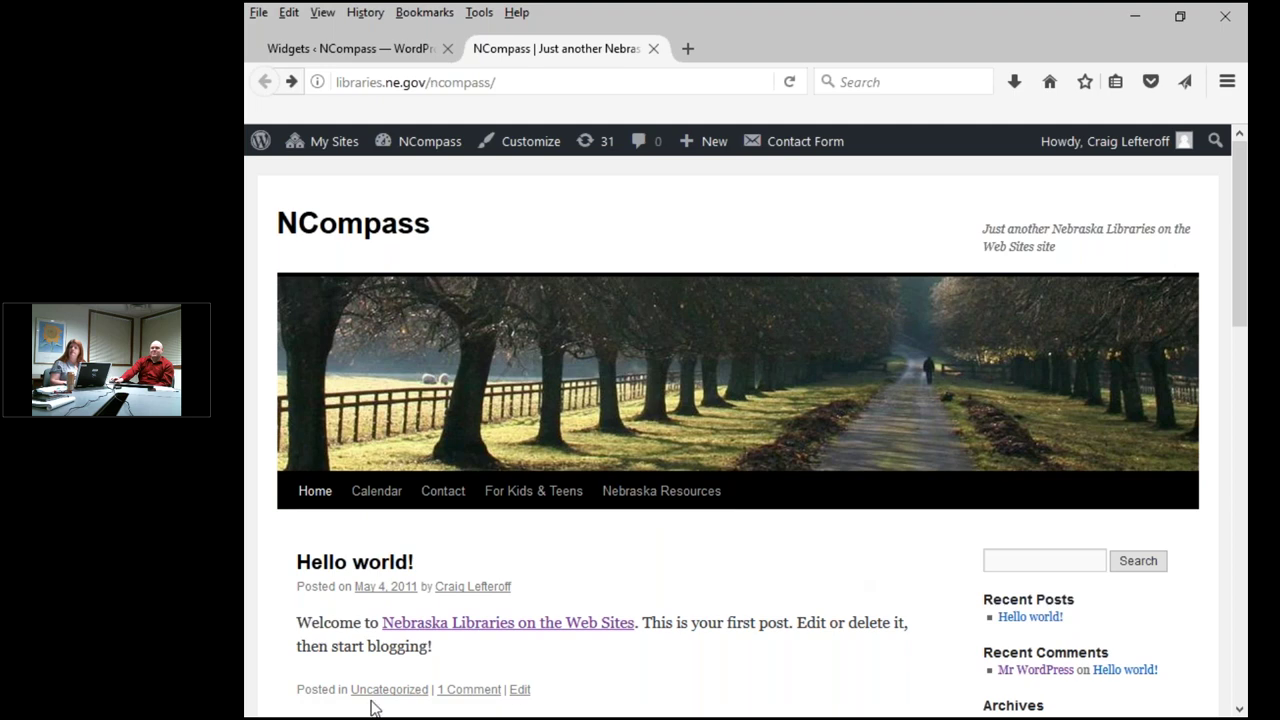
click(350, 48)
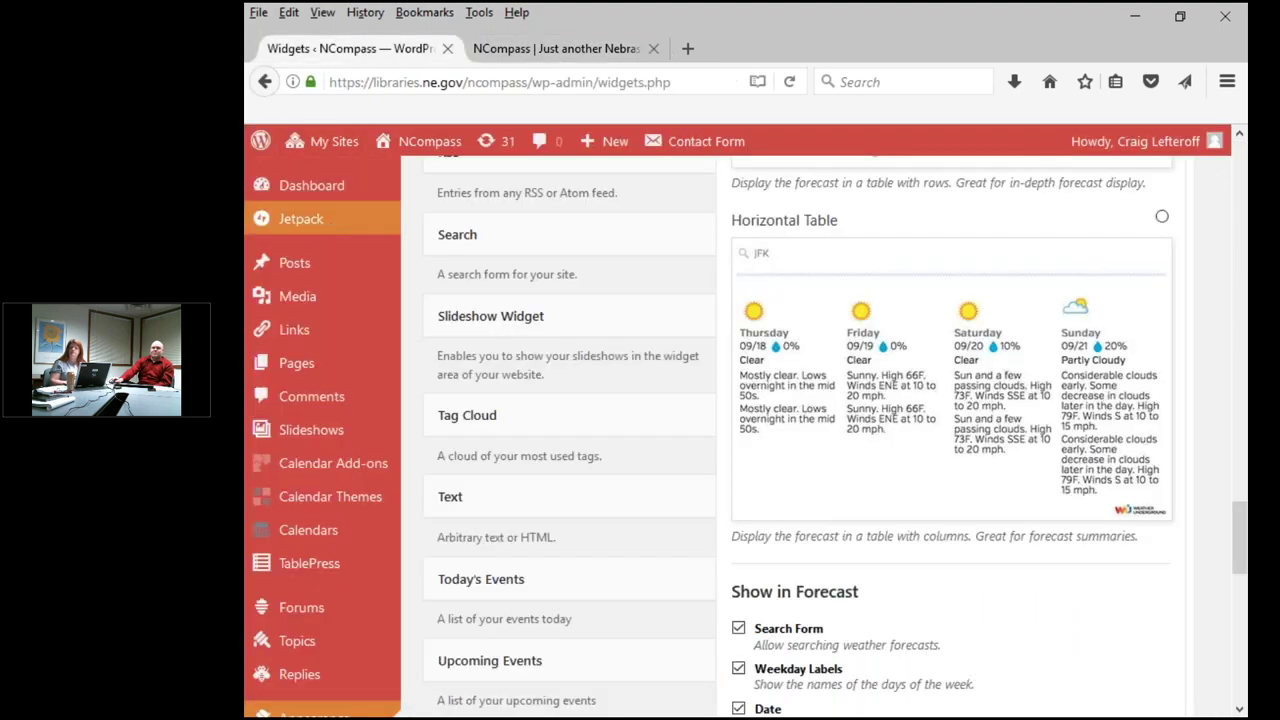
Open the NCompass site's list of posts and start a new blank post
mouse_move(318, 263)
click(418, 272)
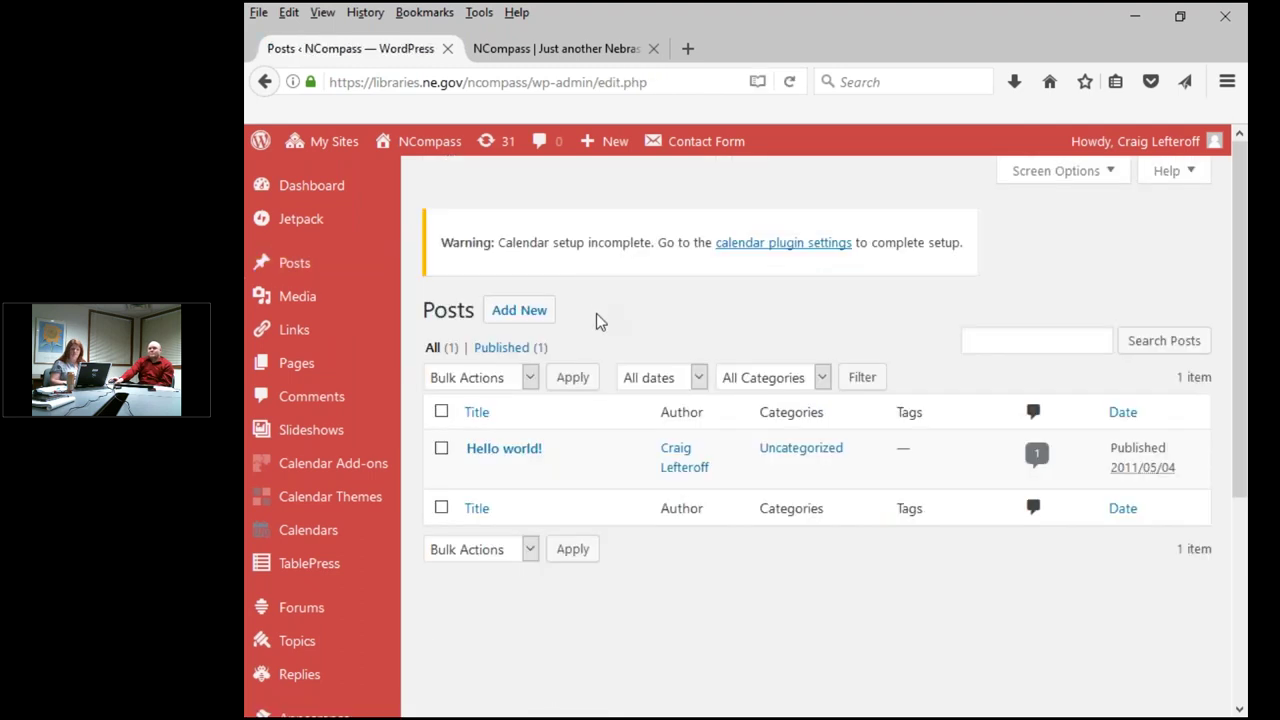
click(519, 310)
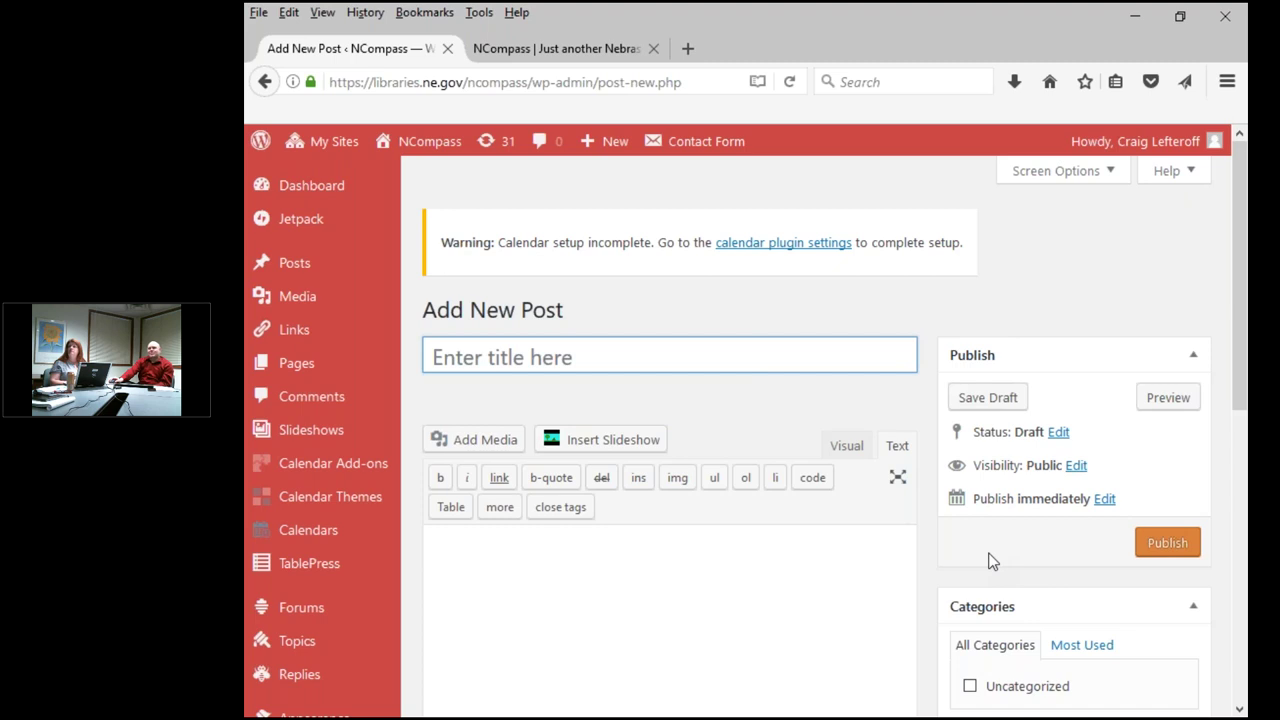
scroll(923, 586, down, 10)
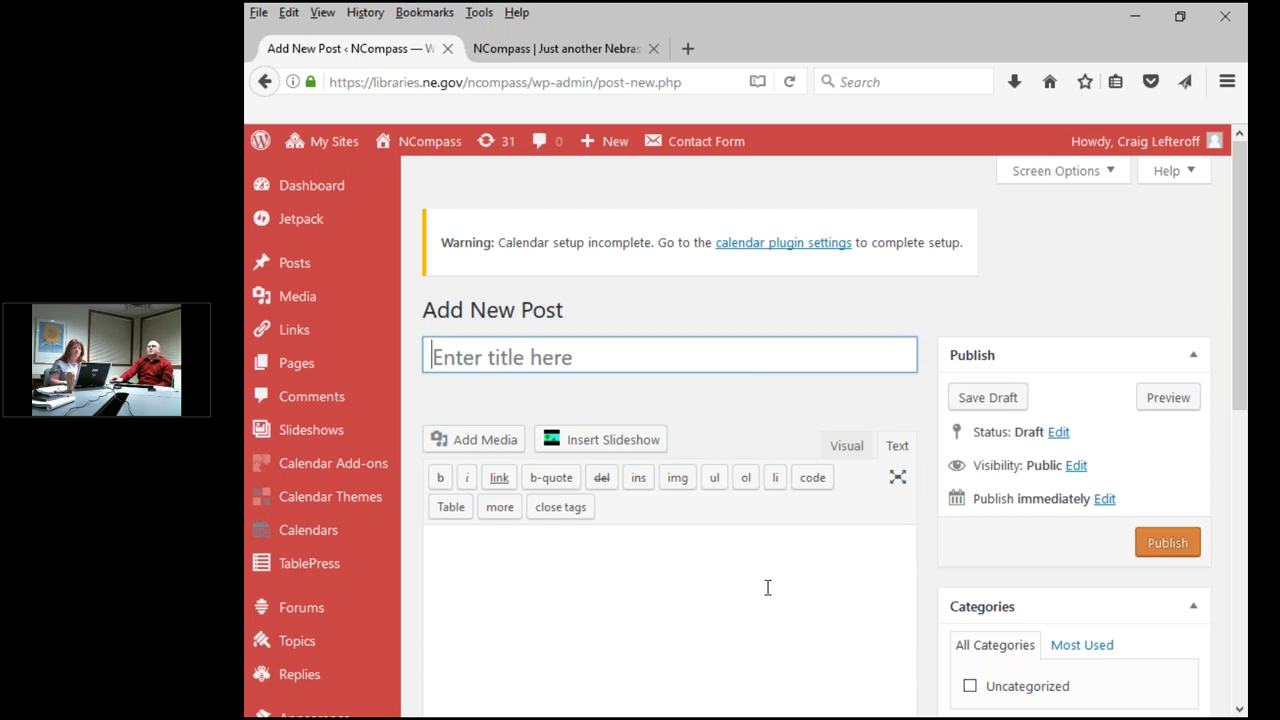
Open the Nebraska Libraries on the Web site at libraries.ne.gov in a new browser tab
click(684, 49)
text(libraaries.)
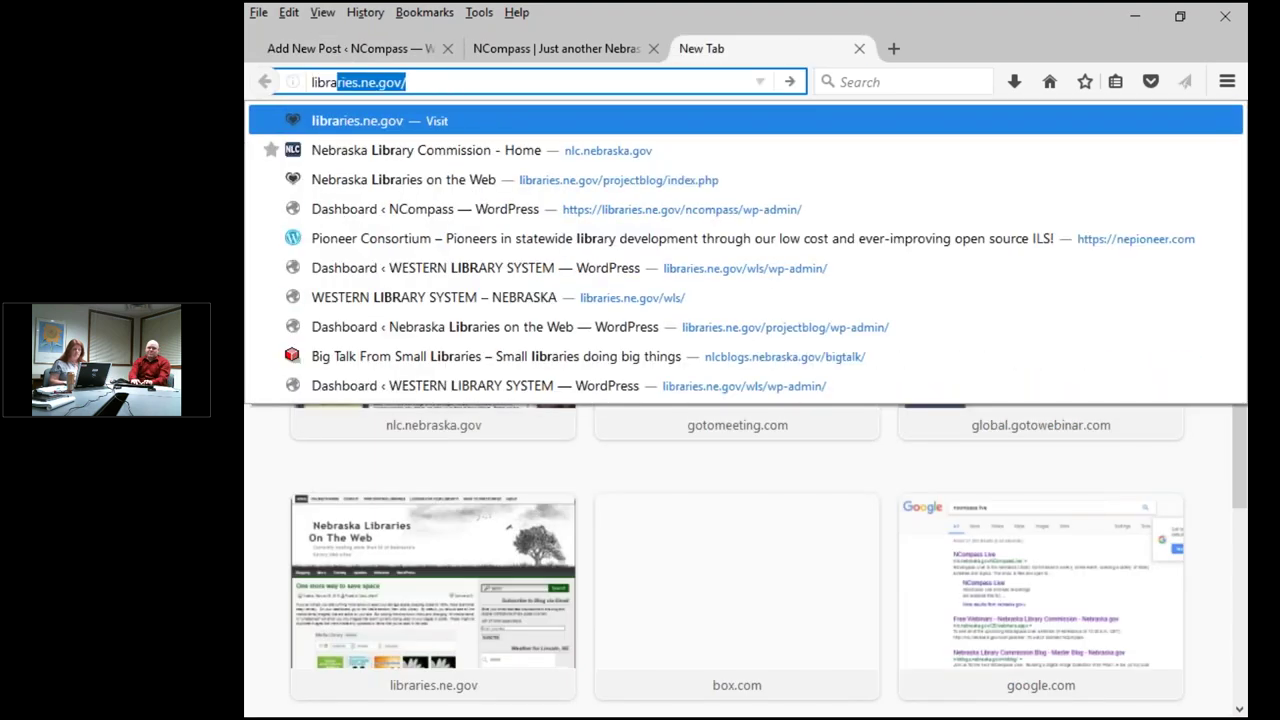
text(ne)
key(BackSpace)
key(BackSpace)
key(BackSpace)
key(BackSpace)
key(BackSpace)
key(BackSpace)
key(BackSpace)
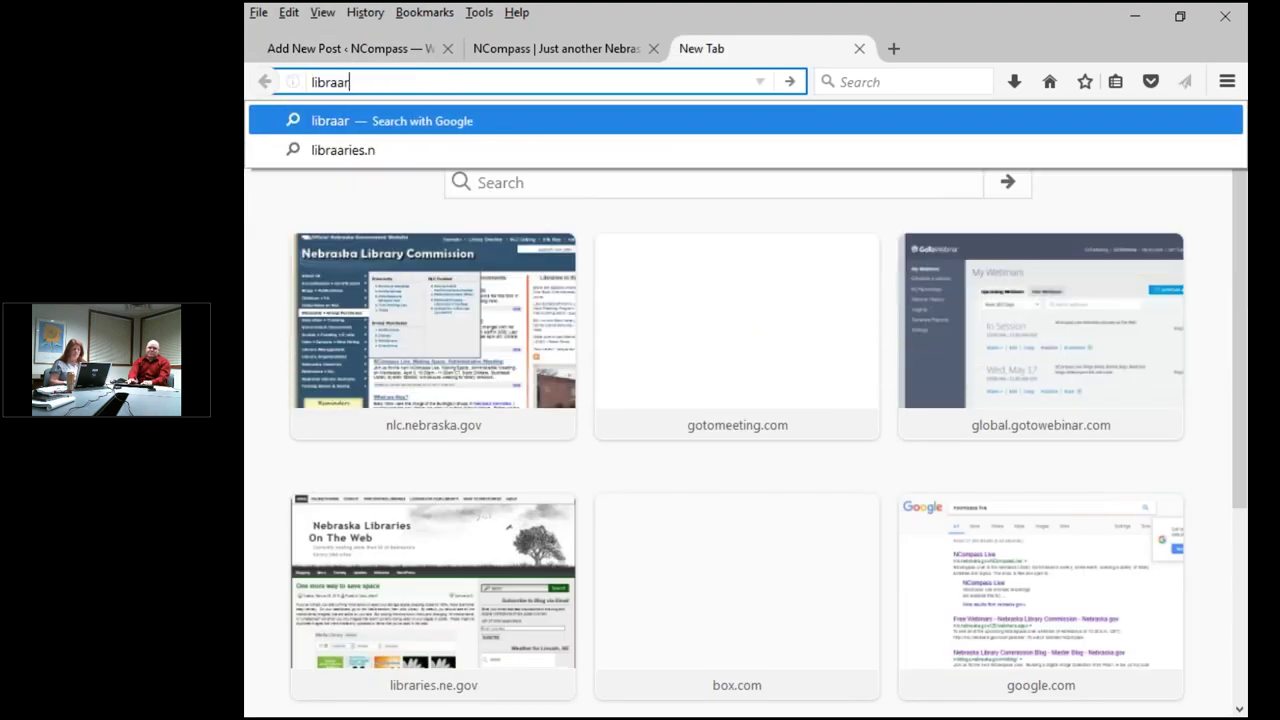
key(BackSpace)
text(ries.ne.gov/)
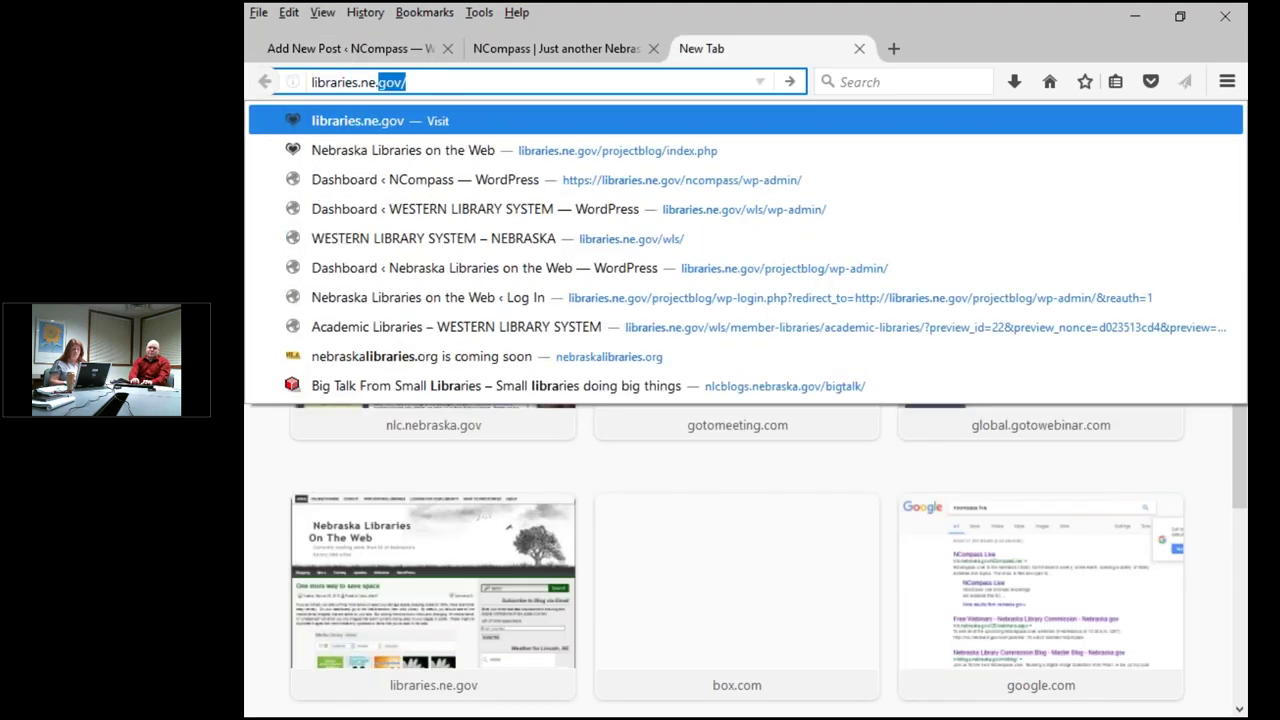
key(Return)
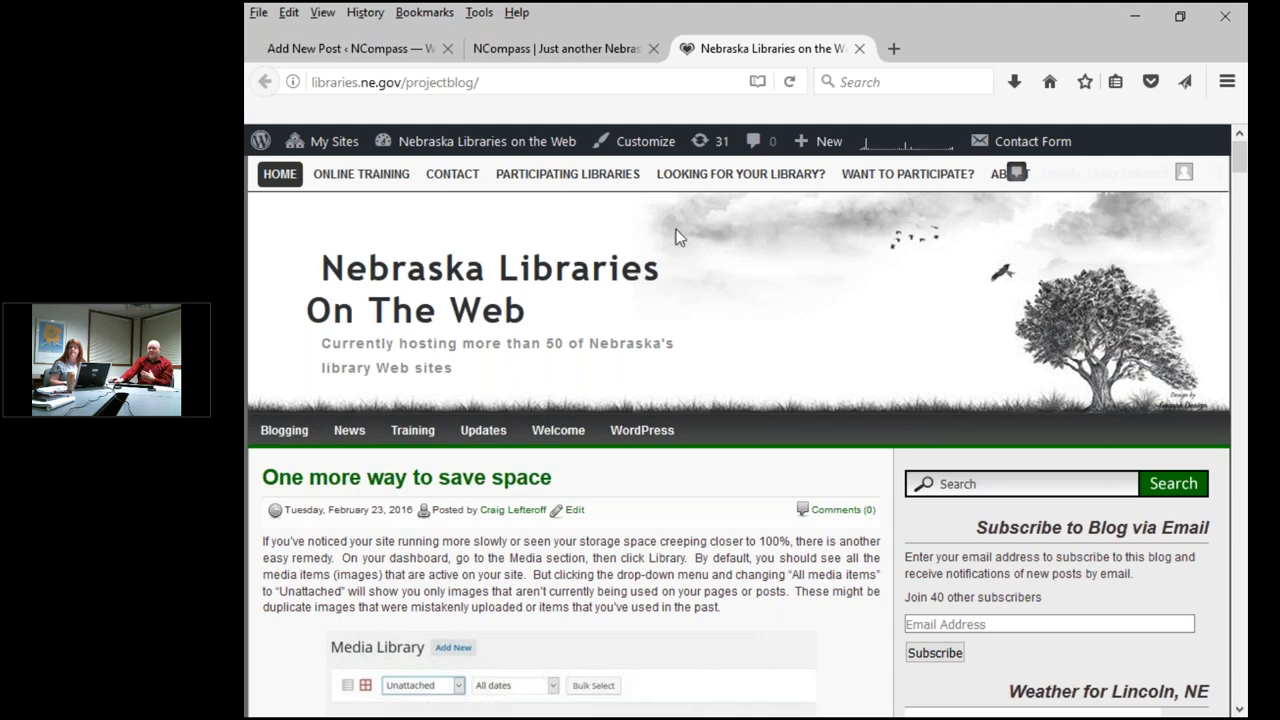
Open the Palisade Public Library site from the Participating Libraries list and look over its event calendar and posts
click(607, 194)
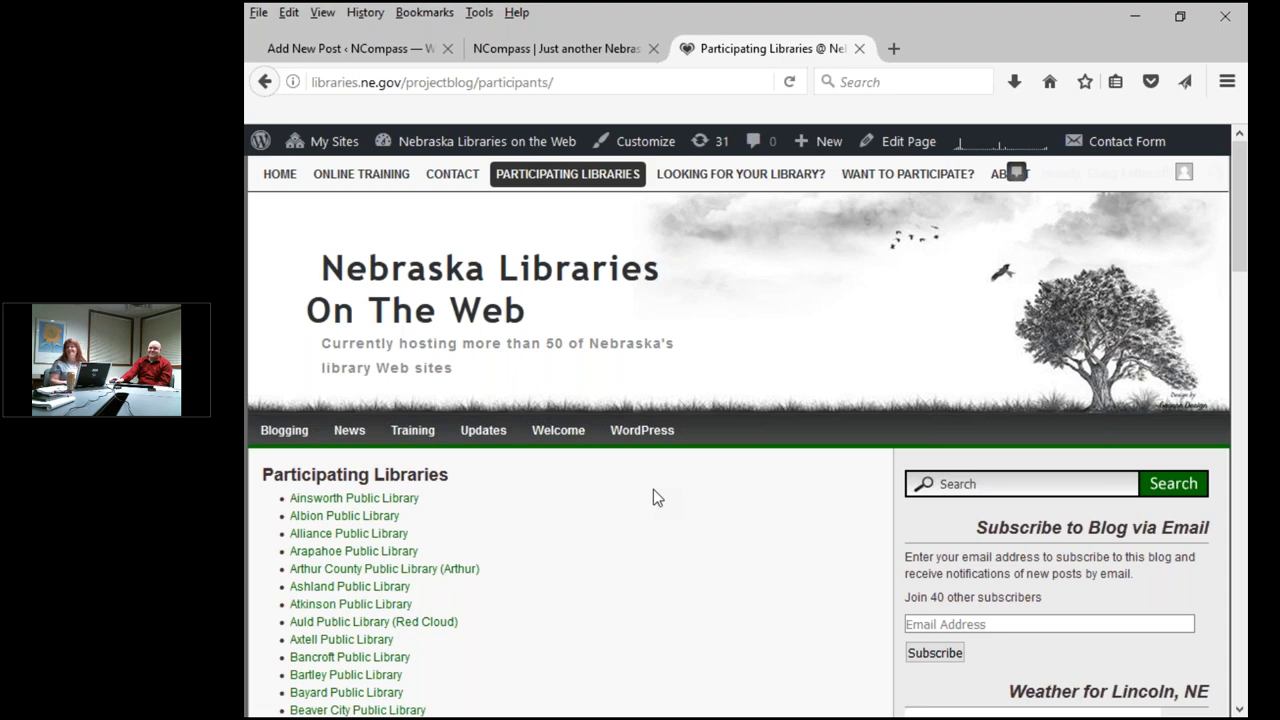
scroll(653, 489, down, 15)
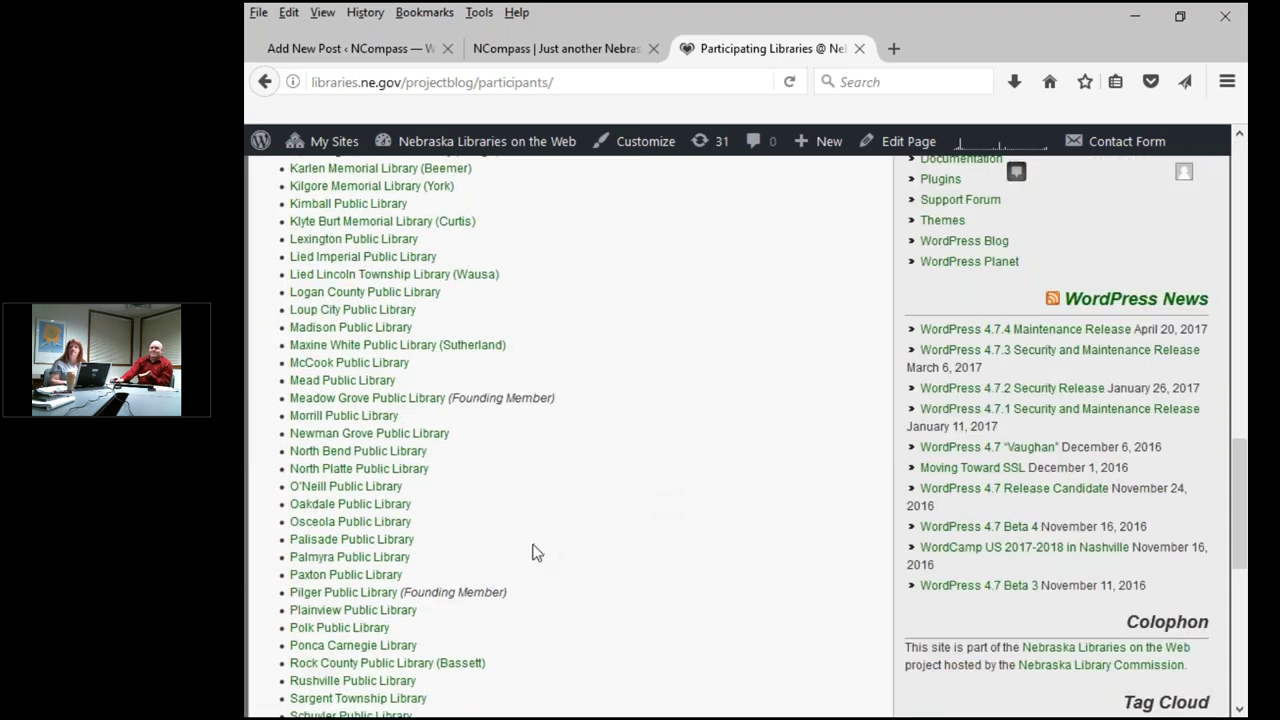
click(397, 543)
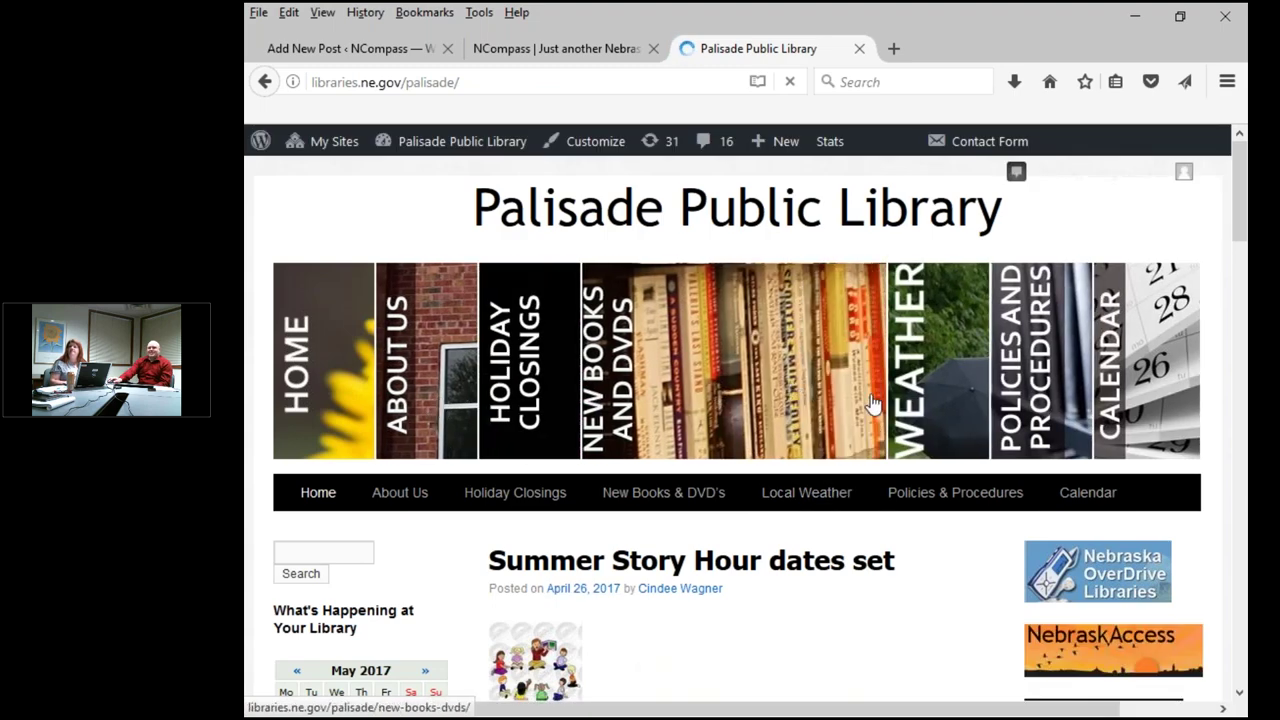
scroll(960, 470, down, 5)
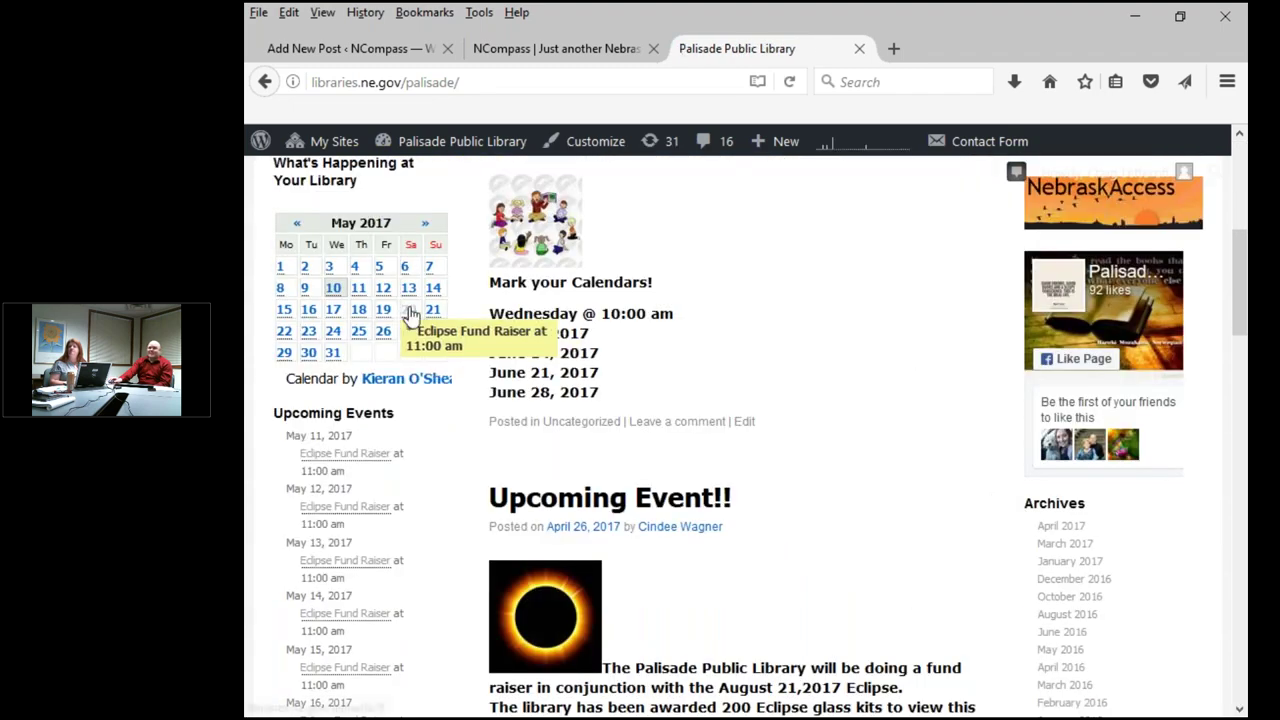
scroll(989, 364, down, 3)
scroll(913, 478, down, 3)
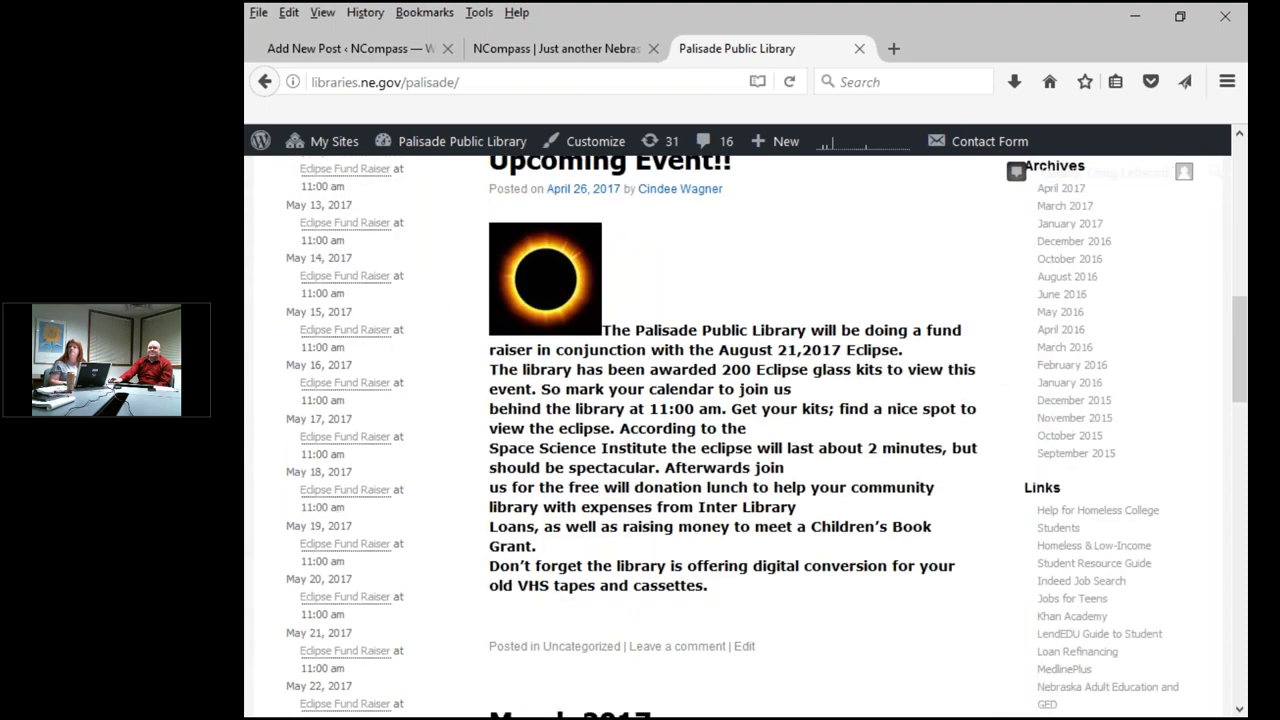
Look over the Palisade home page's header and sidebar, and review the Nebraska Resources page on the NCompass site
scroll(913, 478, up, 15)
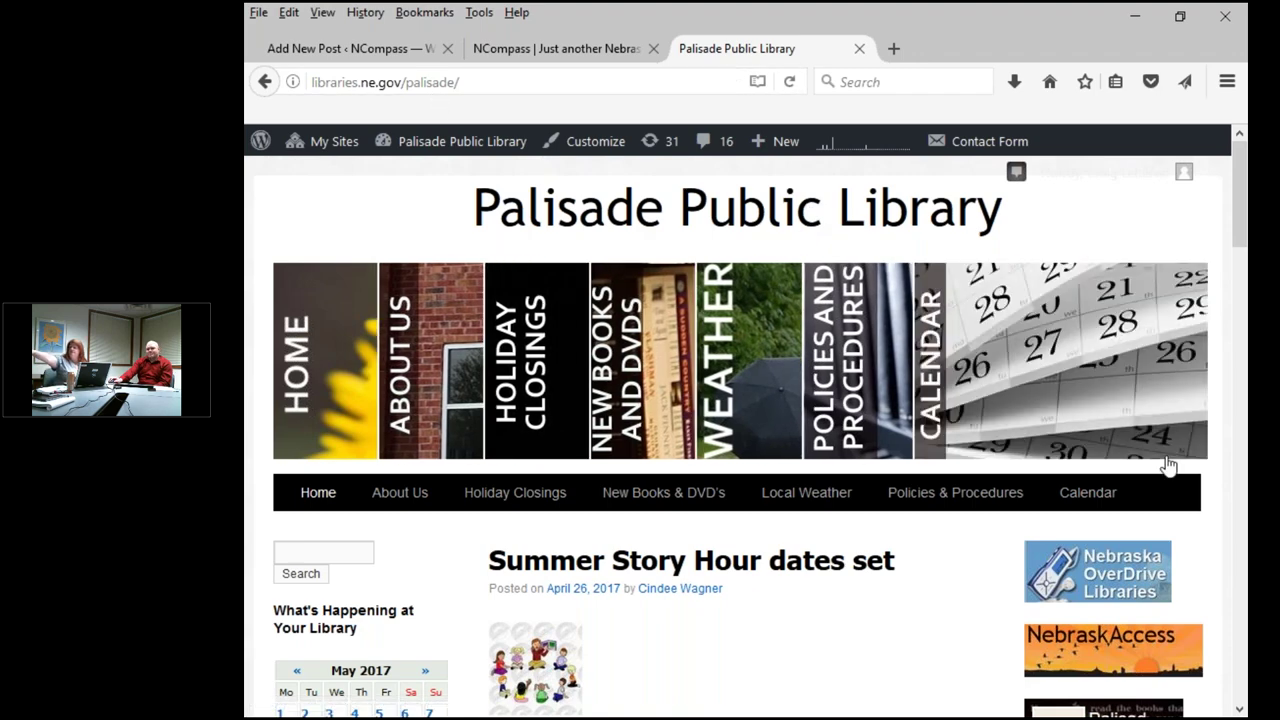
scroll(1214, 520, down, 2)
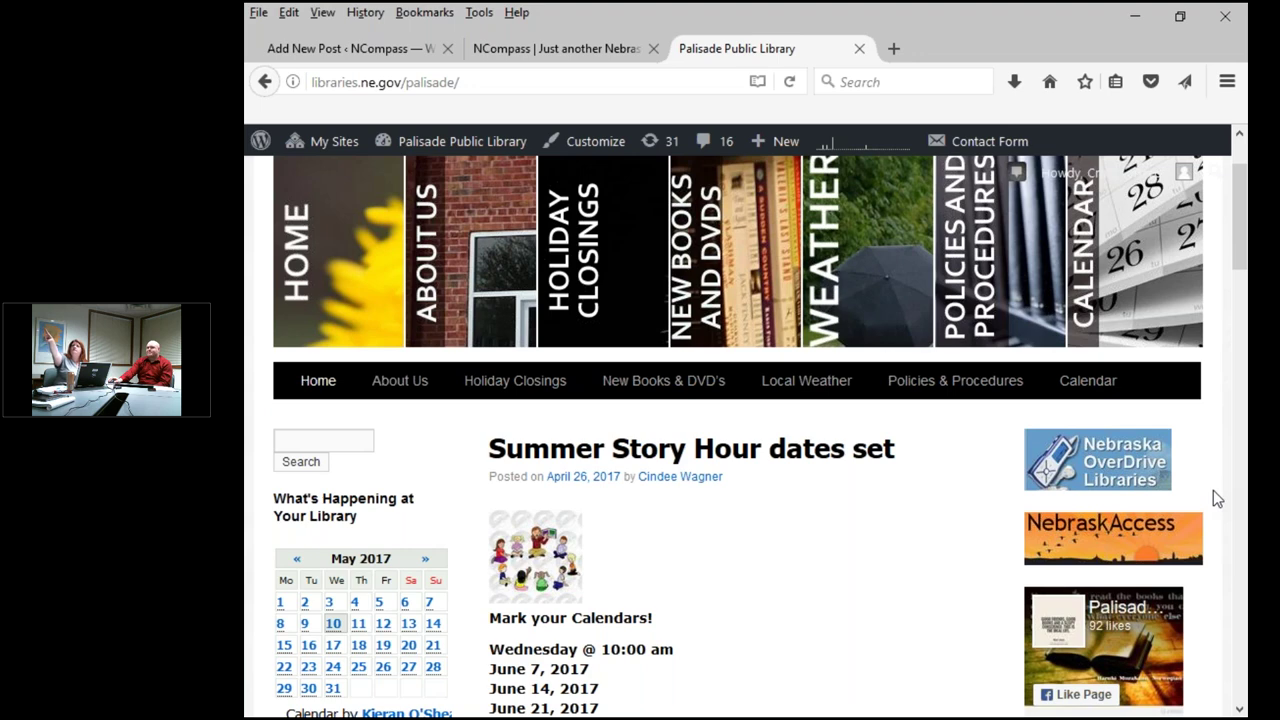
click(630, 48)
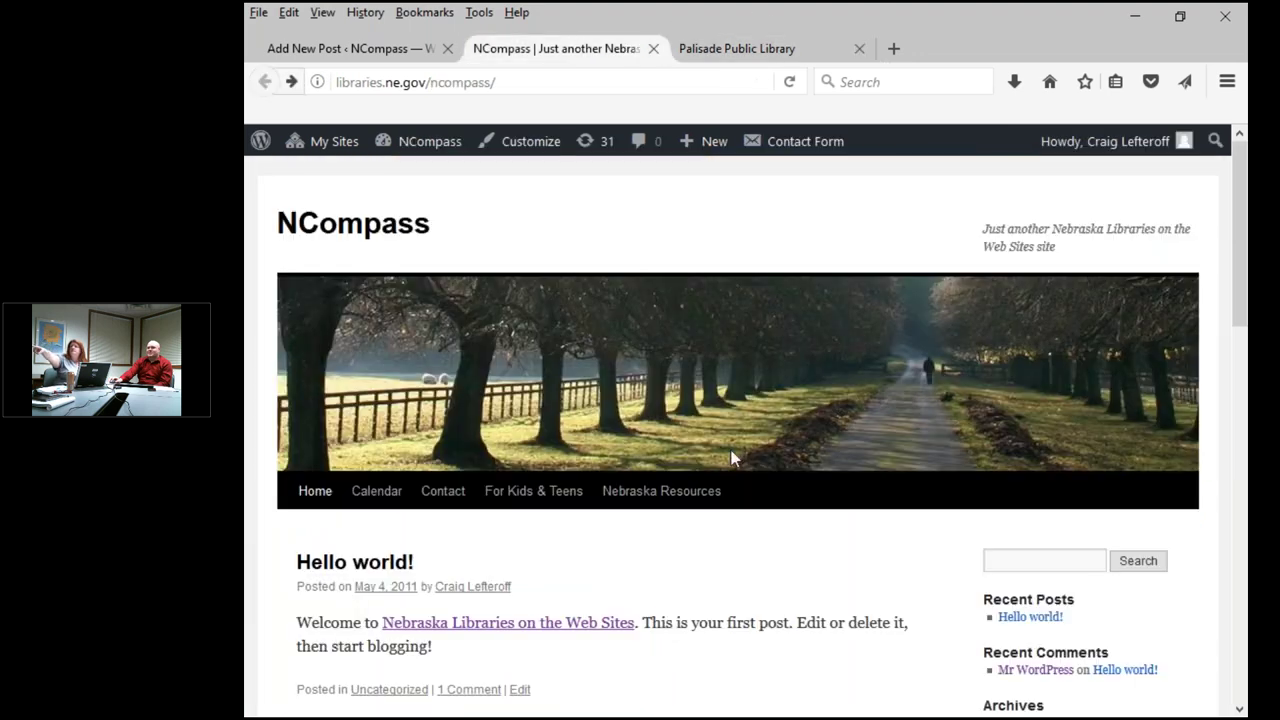
click(686, 490)
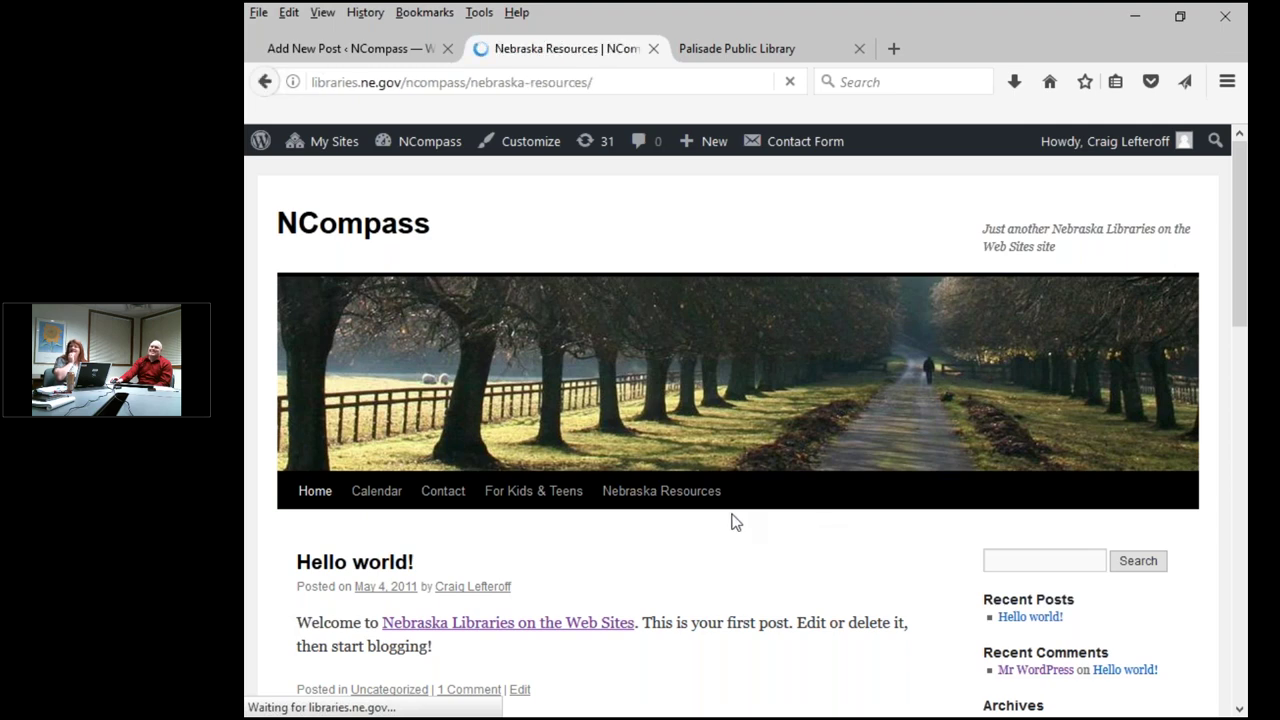
scroll(740, 580, down, 5)
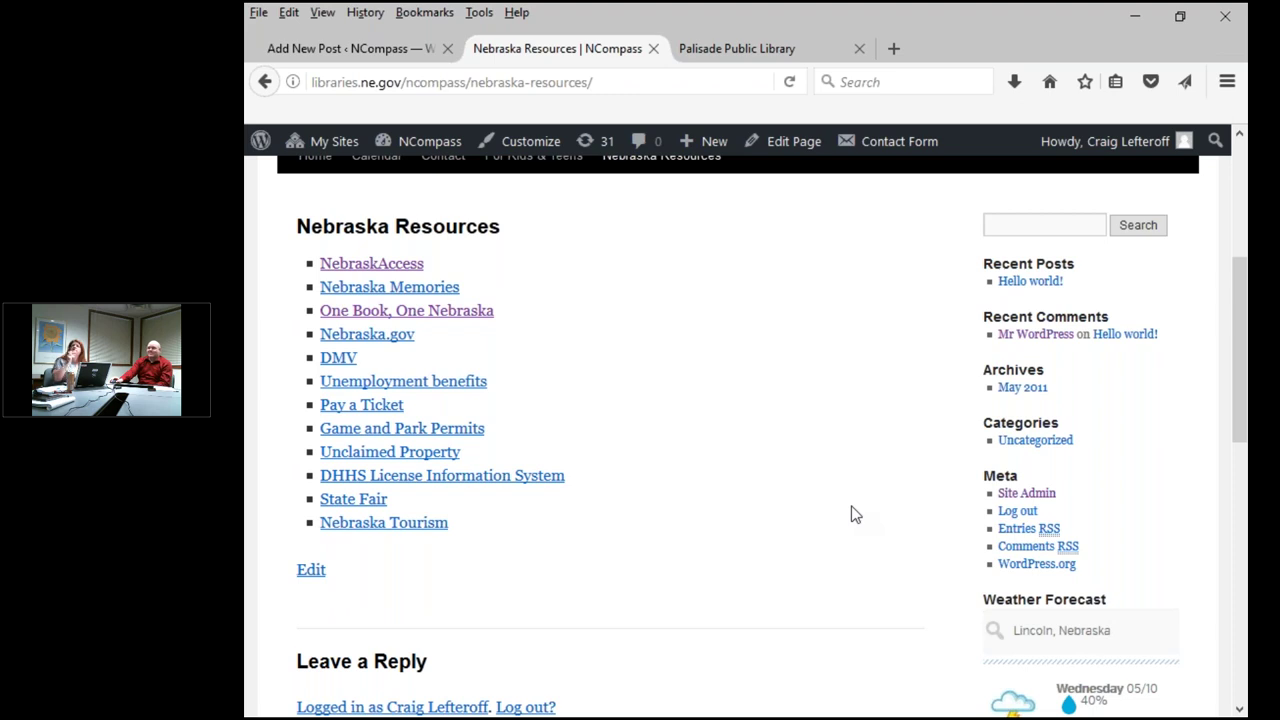
scroll(851, 514, up, 5)
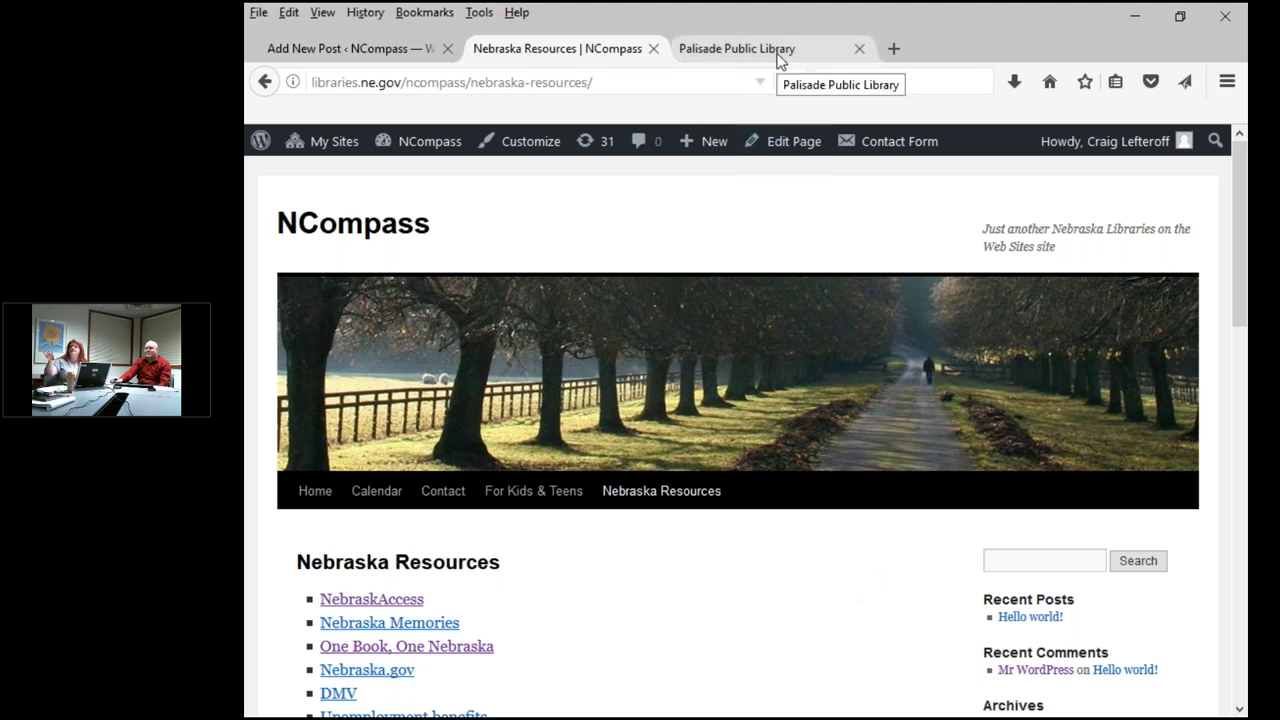
Return to the Palisade Public Library site and look over its menu, story hour post, calendar and sidebar links
click(745, 49)
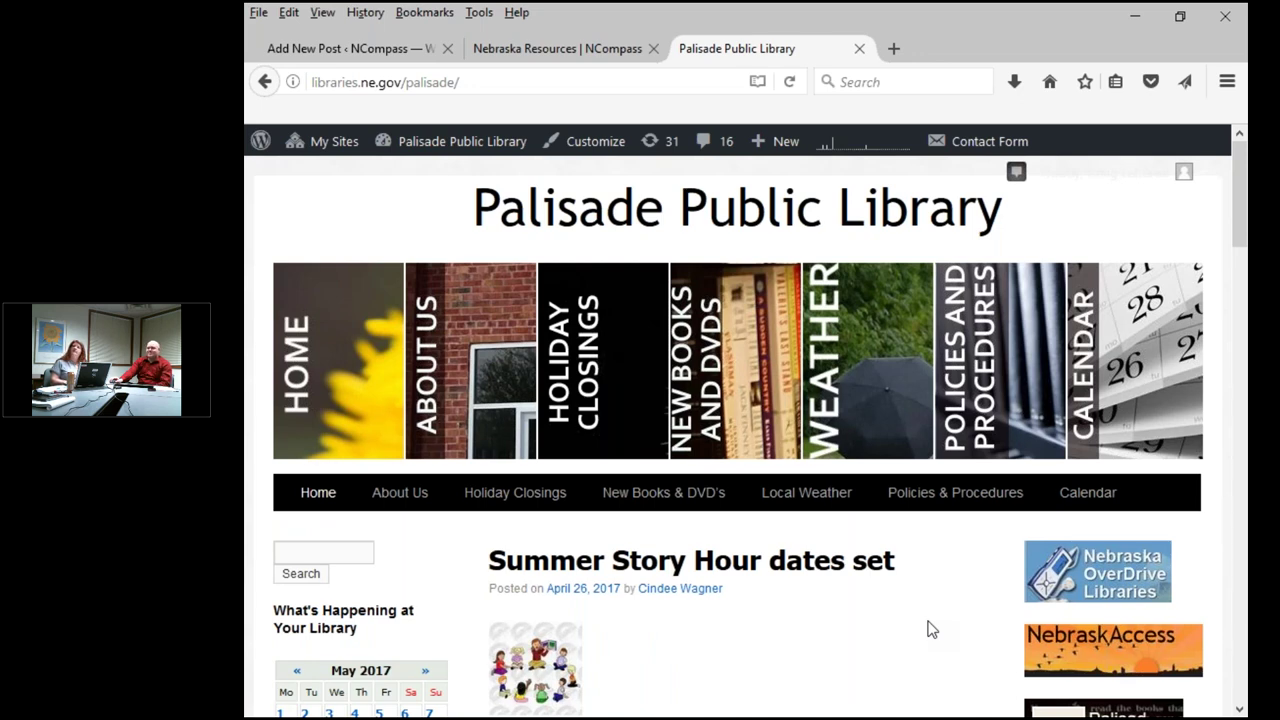
scroll(931, 629, down, 2)
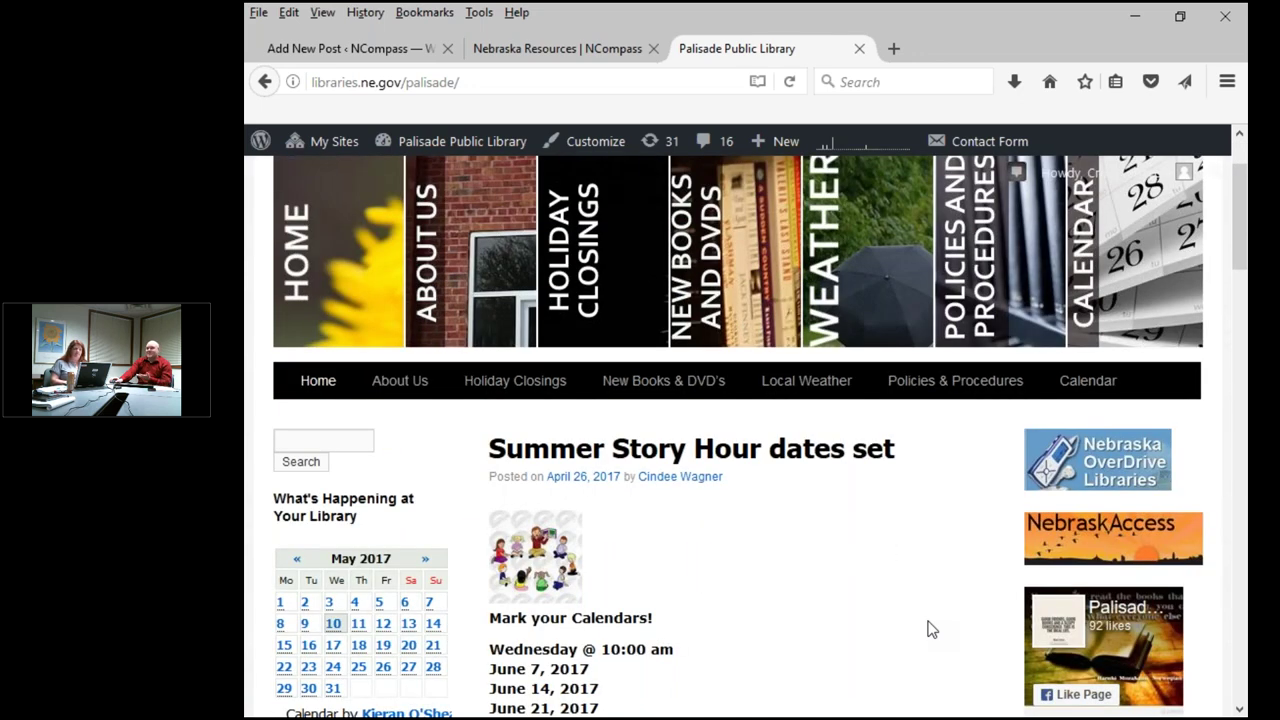
scroll(929, 629, down, 3)
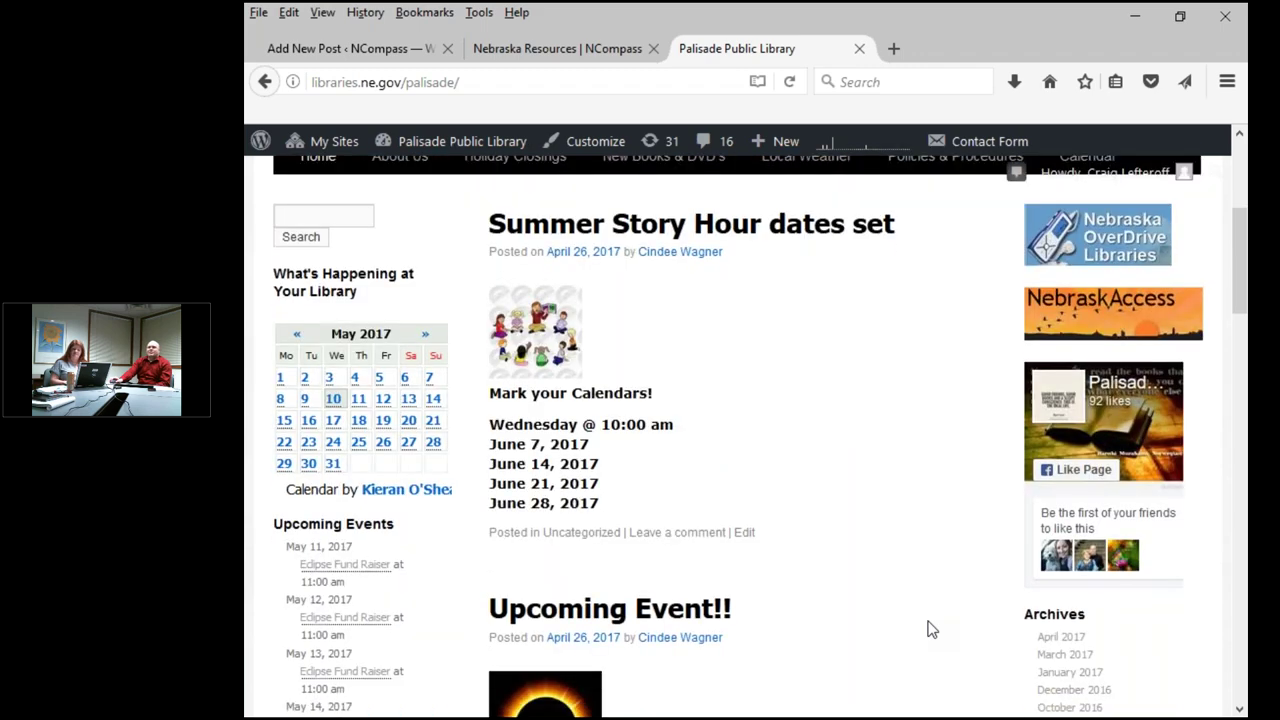
scroll(929, 629, up, 5)
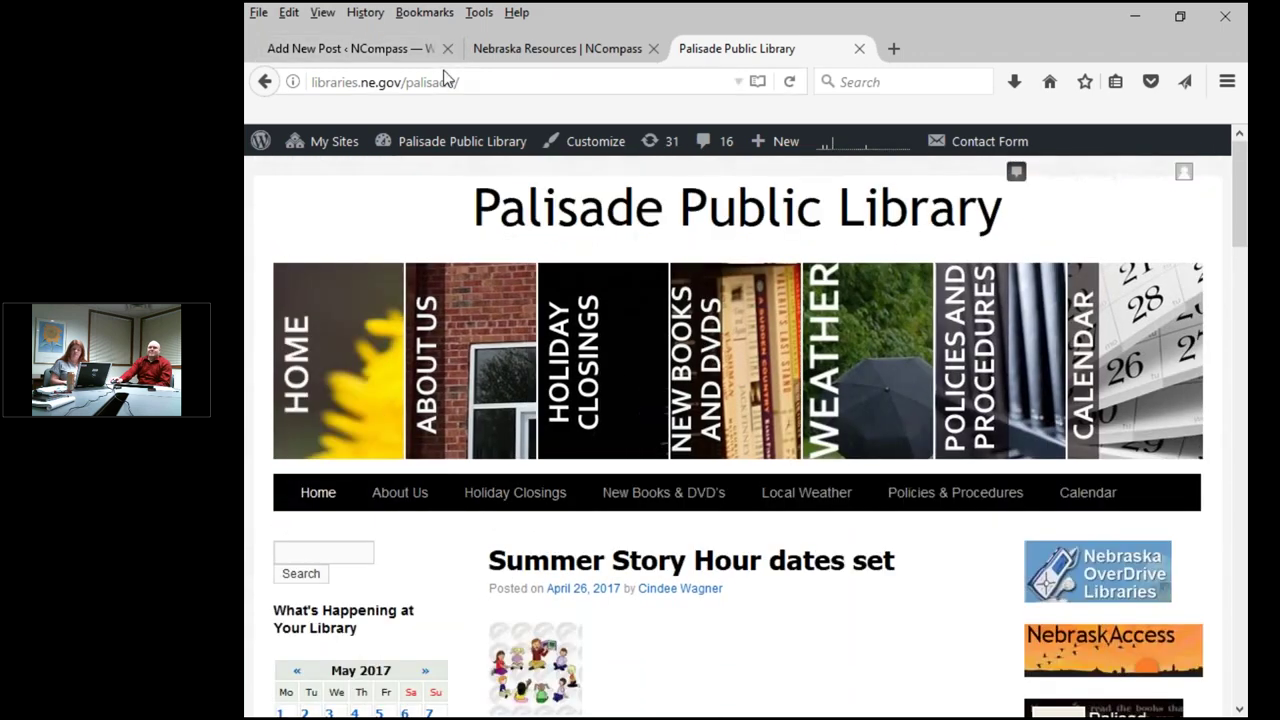
Open the North Bend Public Library site at libraries.ne.gov/northbend in place of the Palisade site
double_click(440, 83)
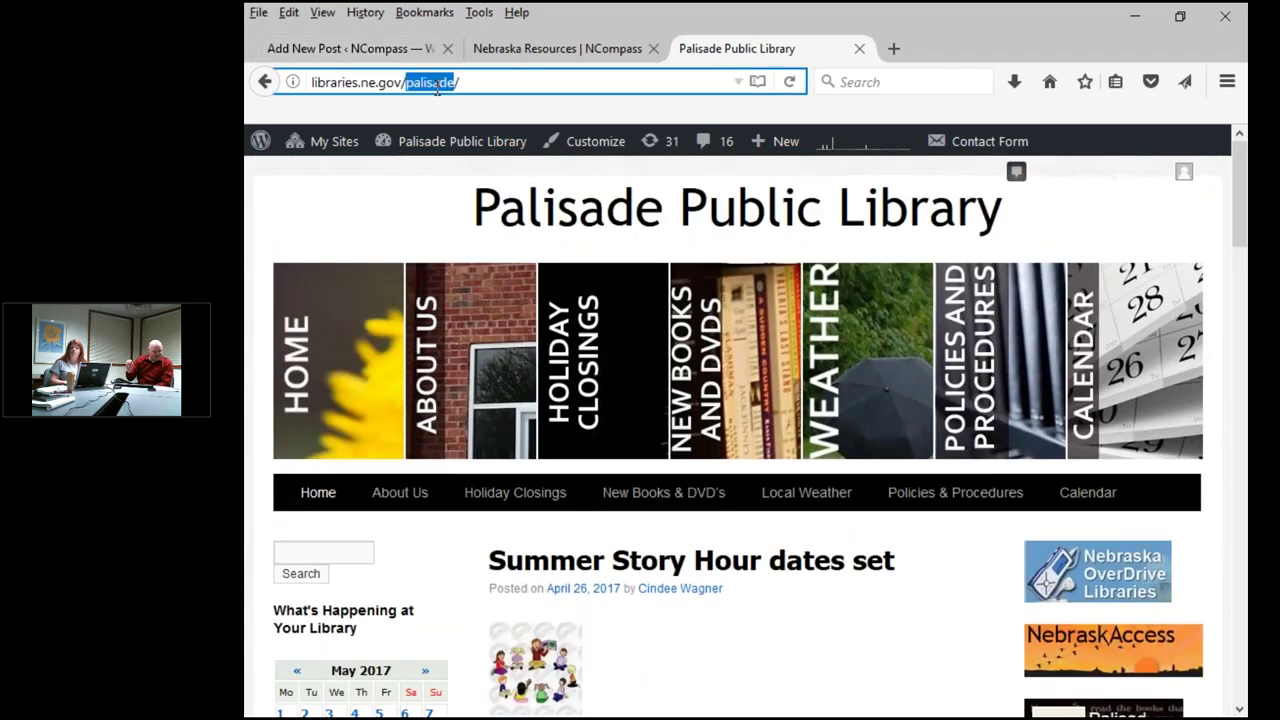
text(northbe)
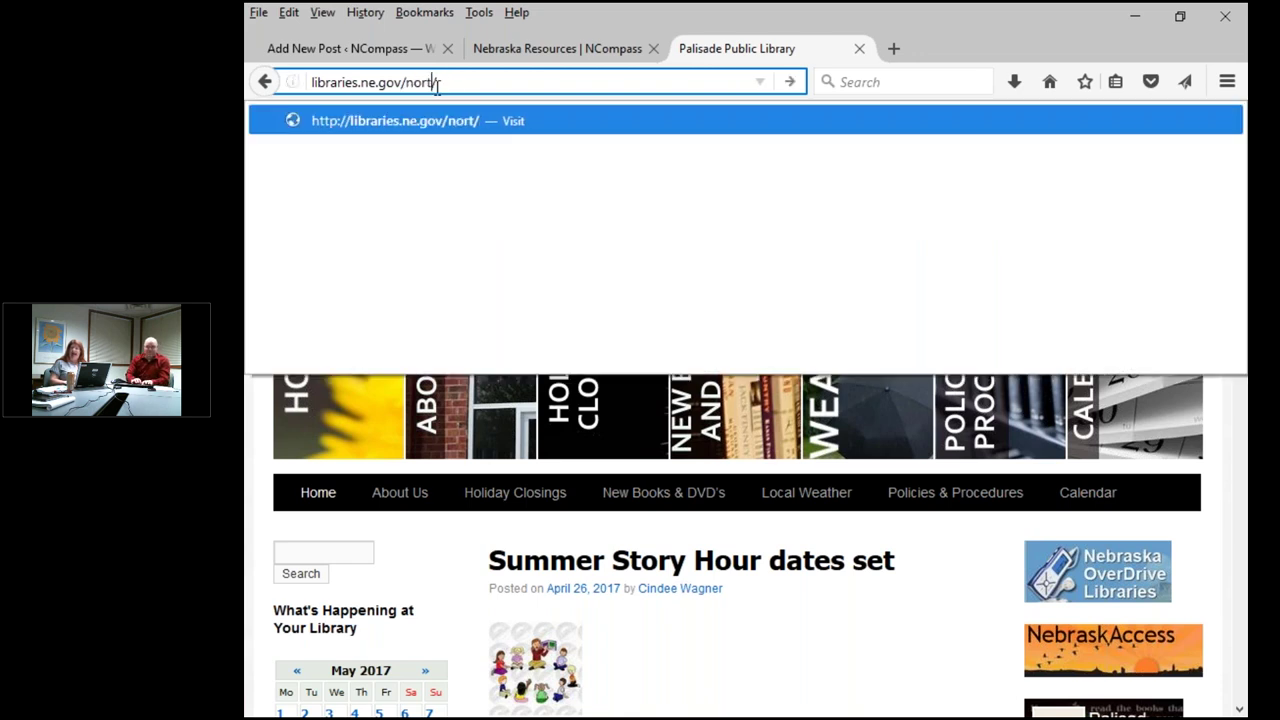
text(nd)
key(Return)
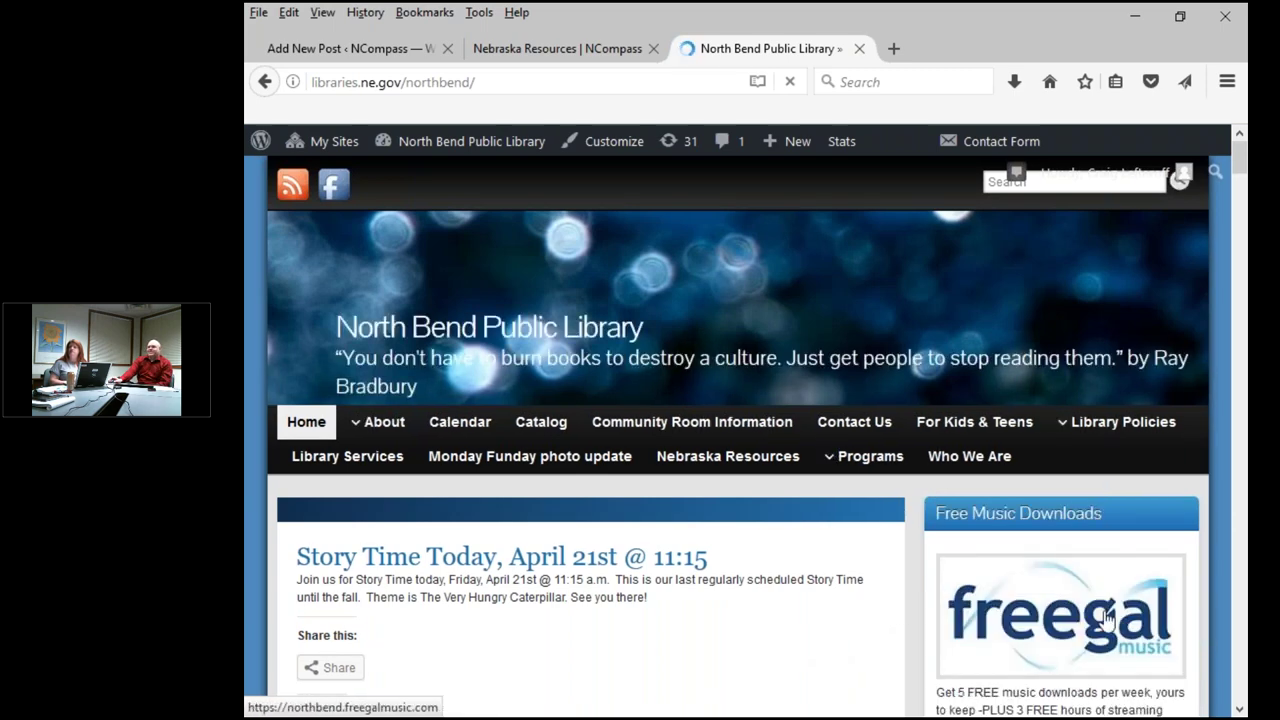
Look over the North Bend home page, viewing its featured post slides and the About submenu
scroll(1100, 500, down, 3)
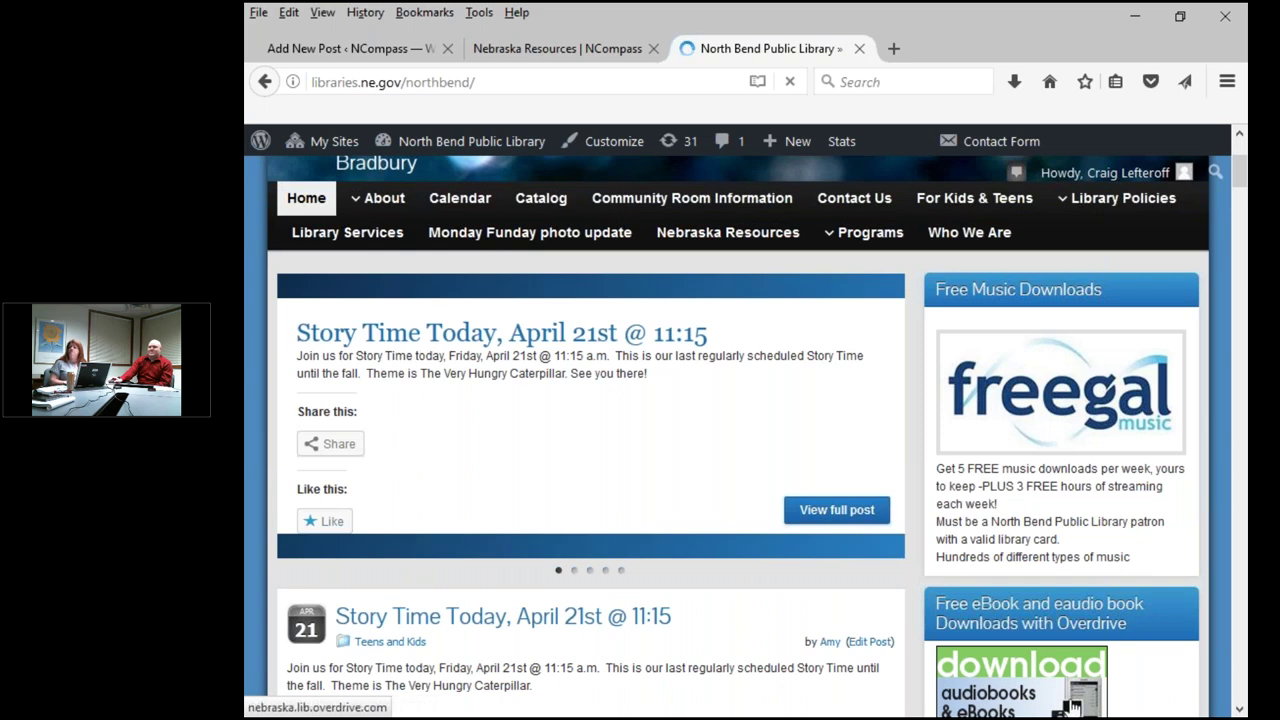
scroll(1030, 500, down, 3)
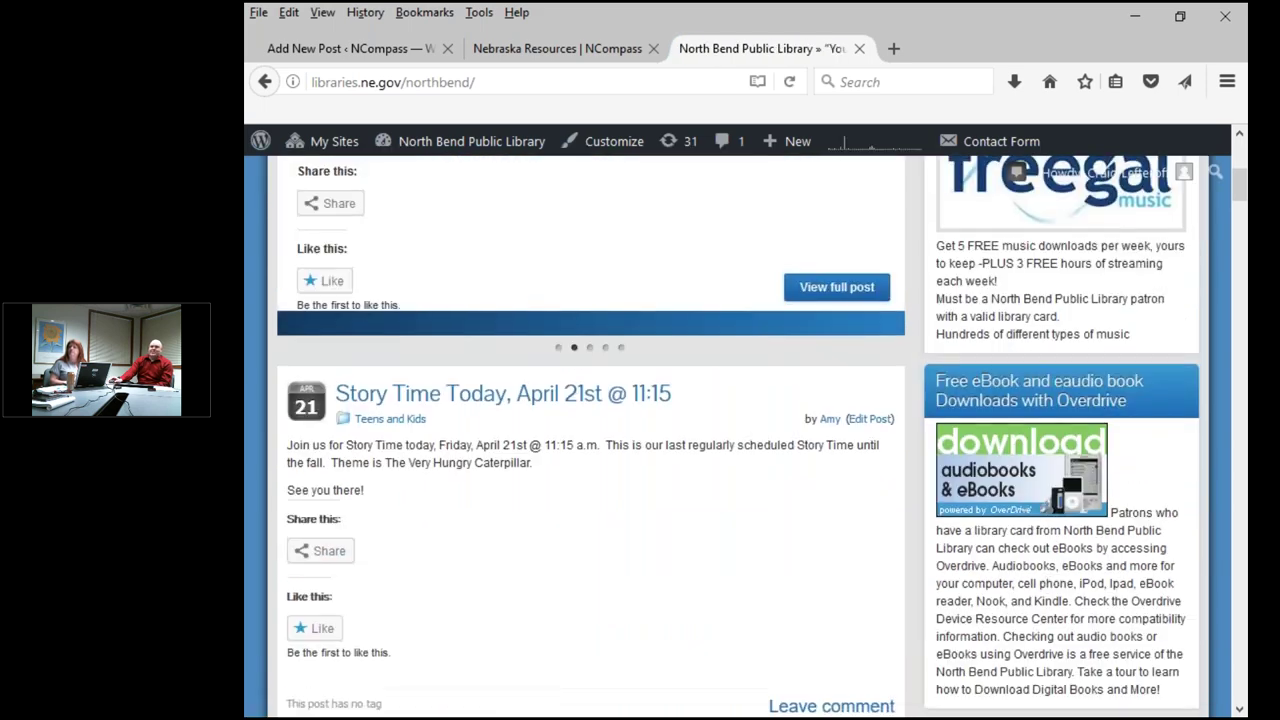
scroll(917, 597, up, 5)
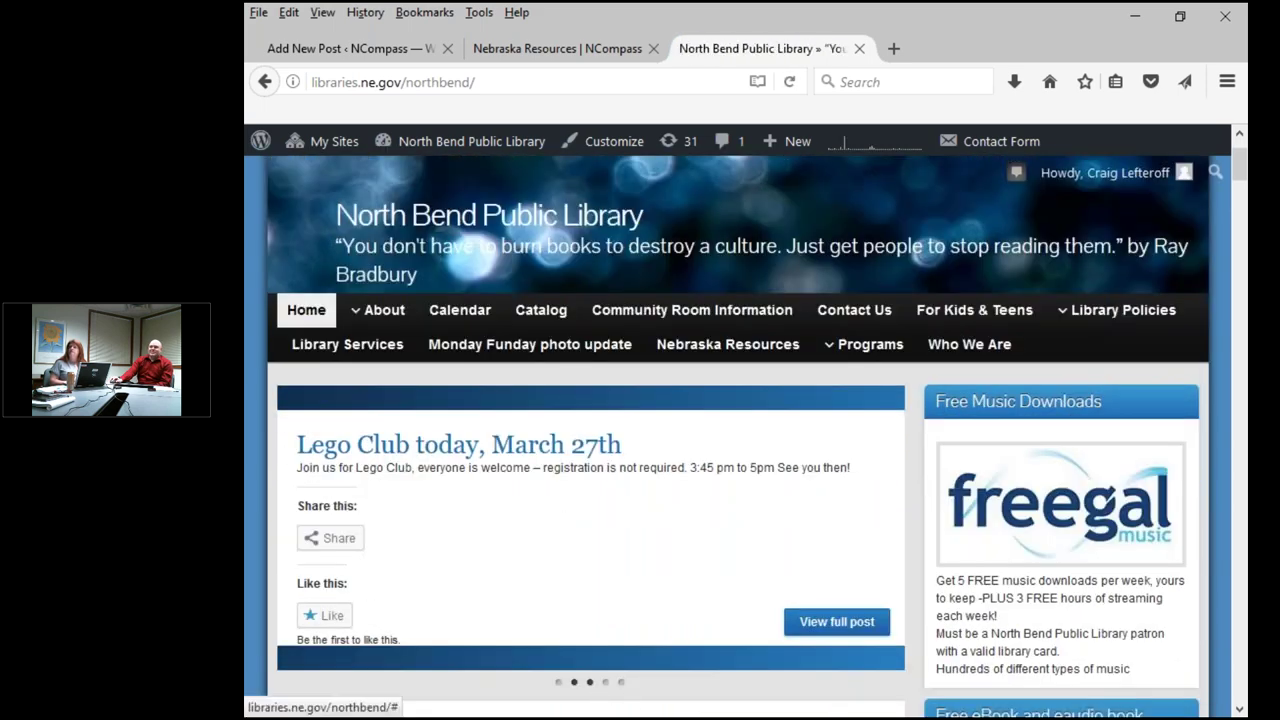
click(590, 683)
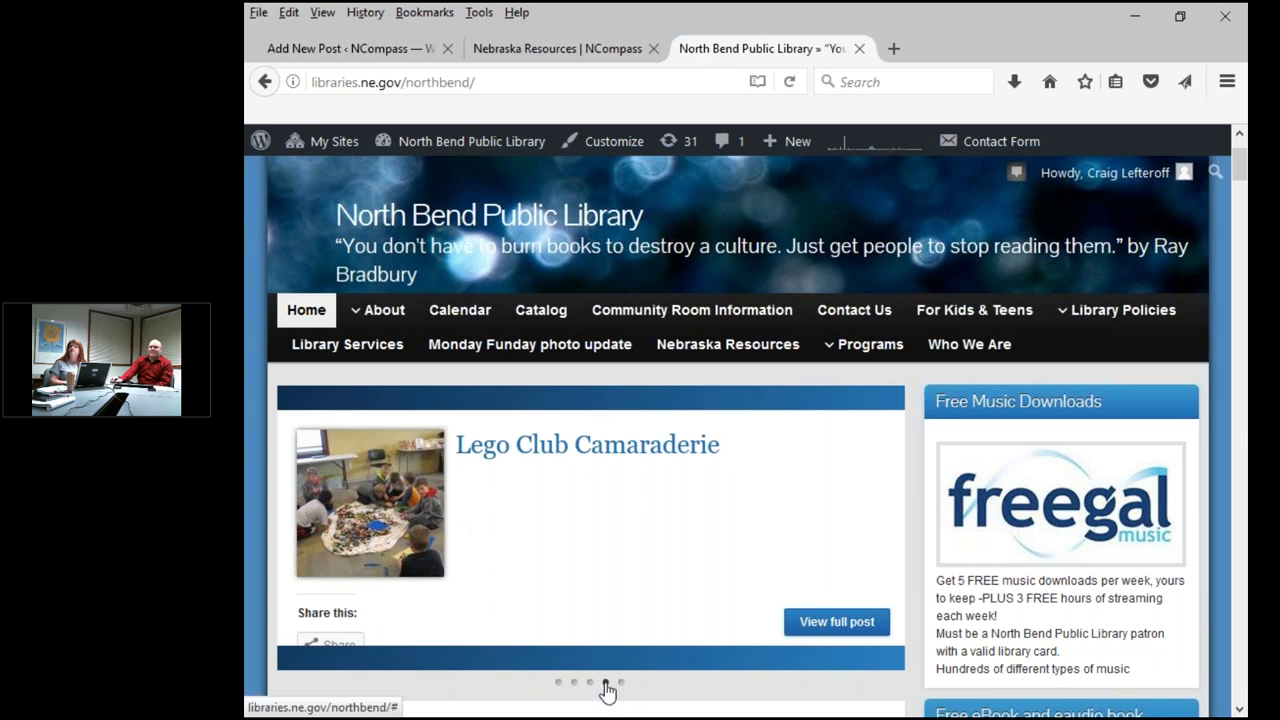
click(606, 683)
click(621, 683)
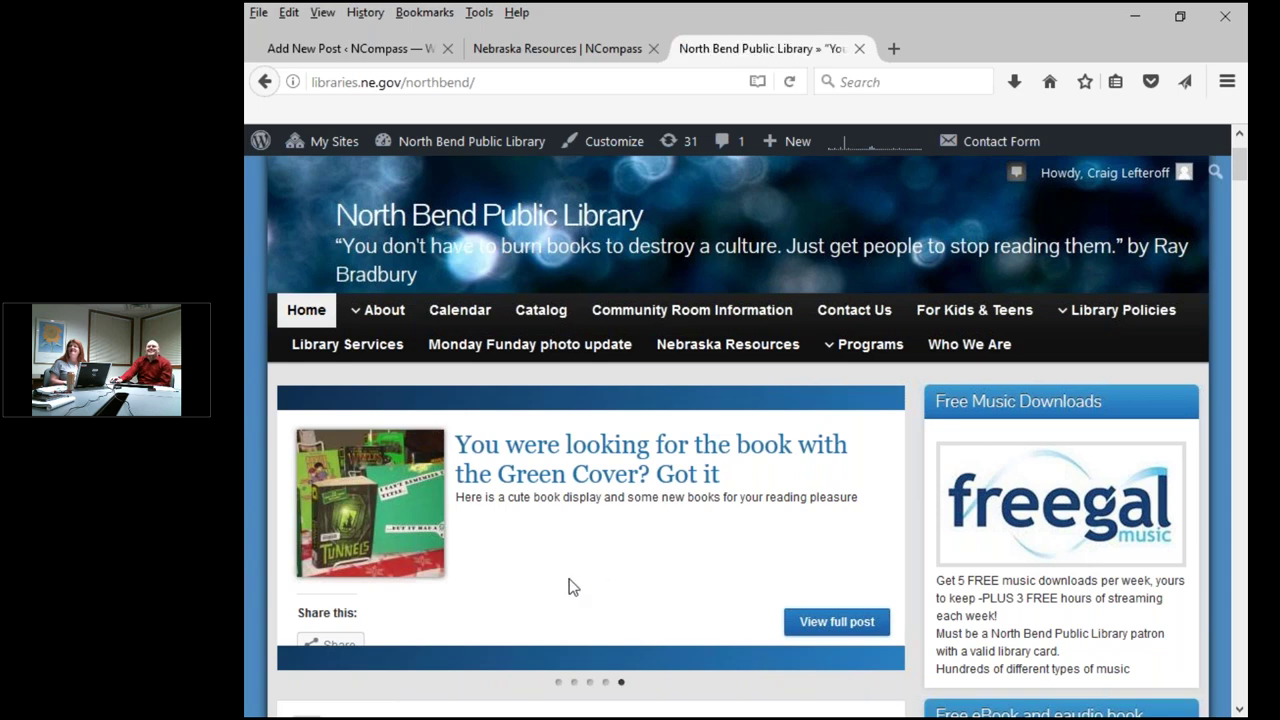
mouse_move(385, 312)
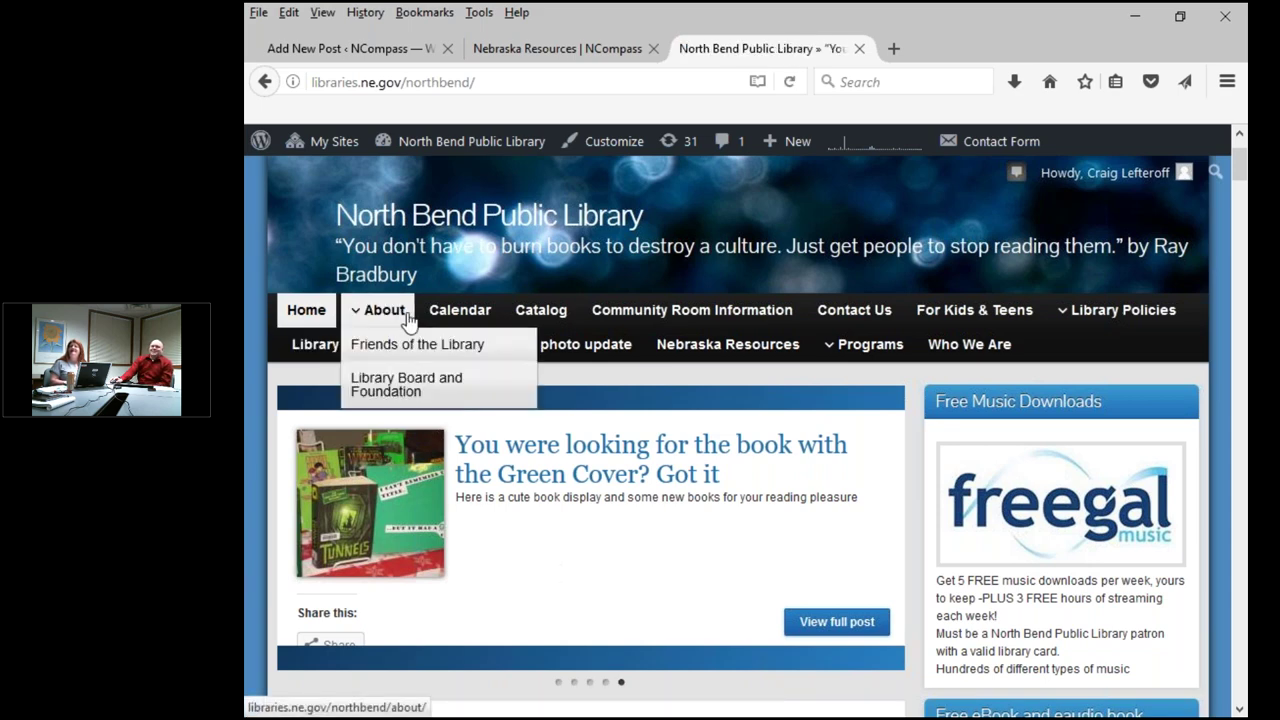
click(385, 312)
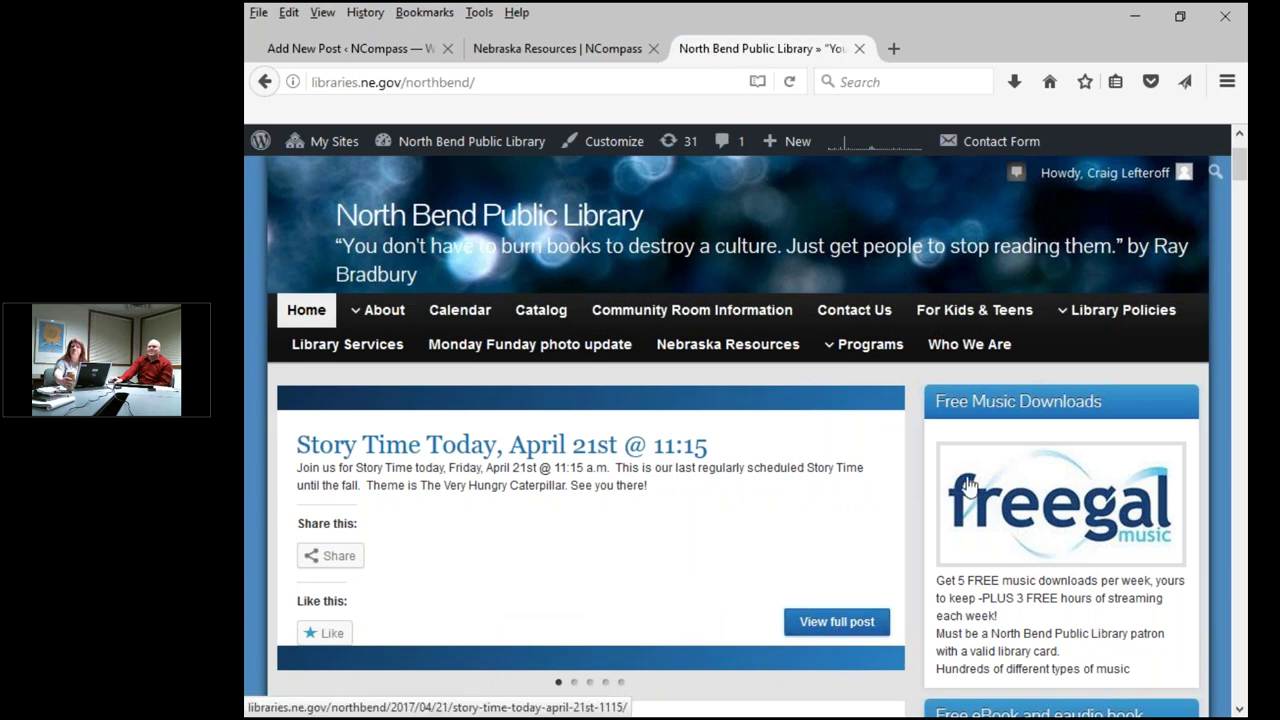
mouse_move(1135, 312)
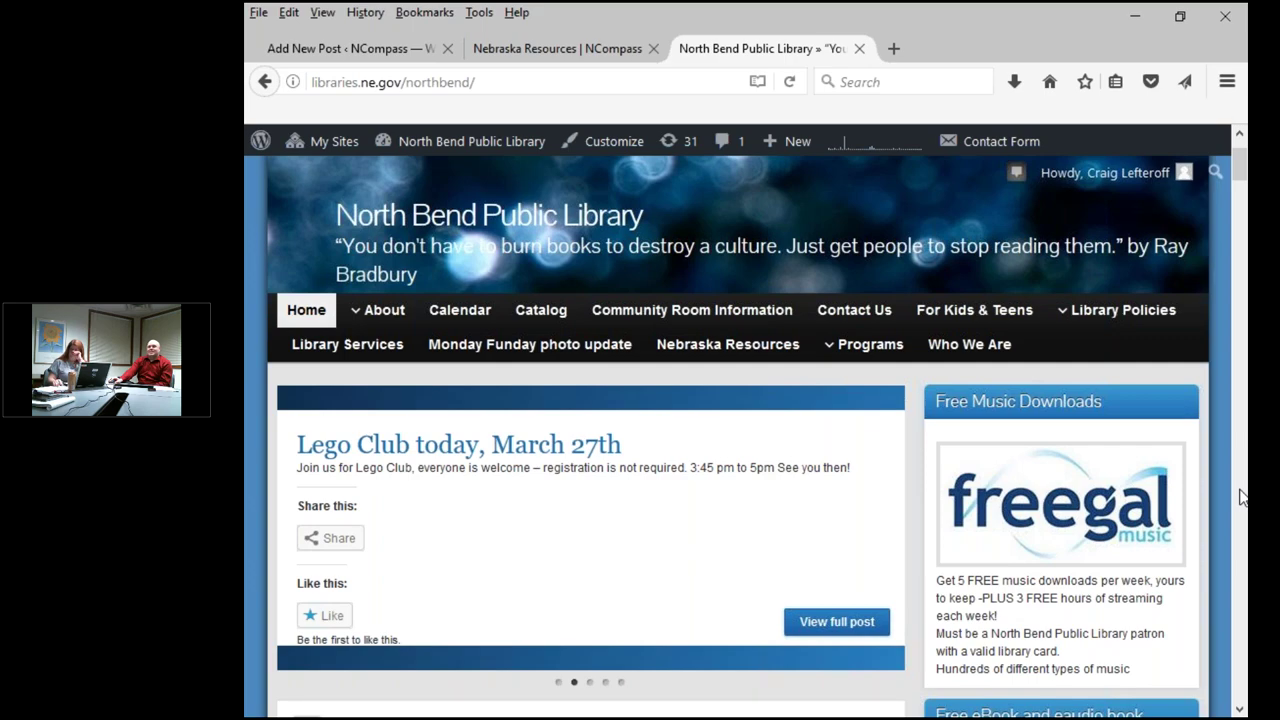
Examine the North Bend site's posts with photos and its sidebar widgets down to the Google Translator
scroll(1240, 497, down, 10)
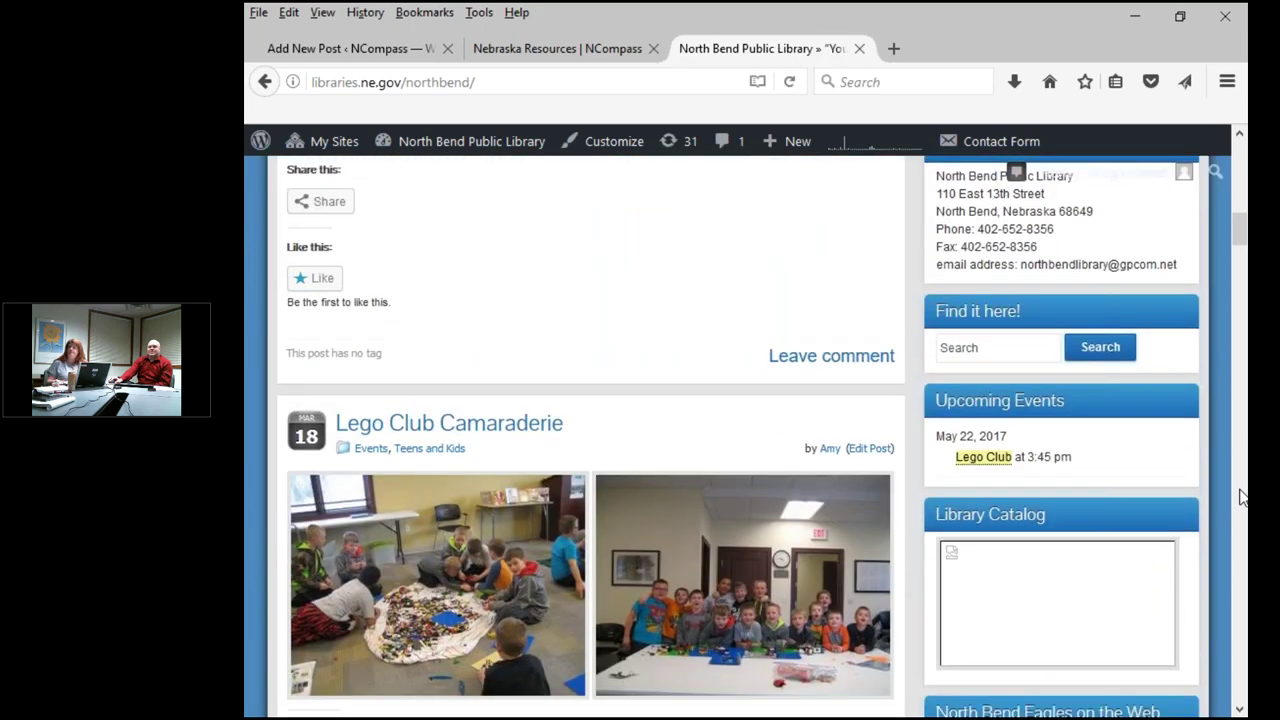
scroll(1240, 497, down, 5)
scroll(877, 480, up, 3)
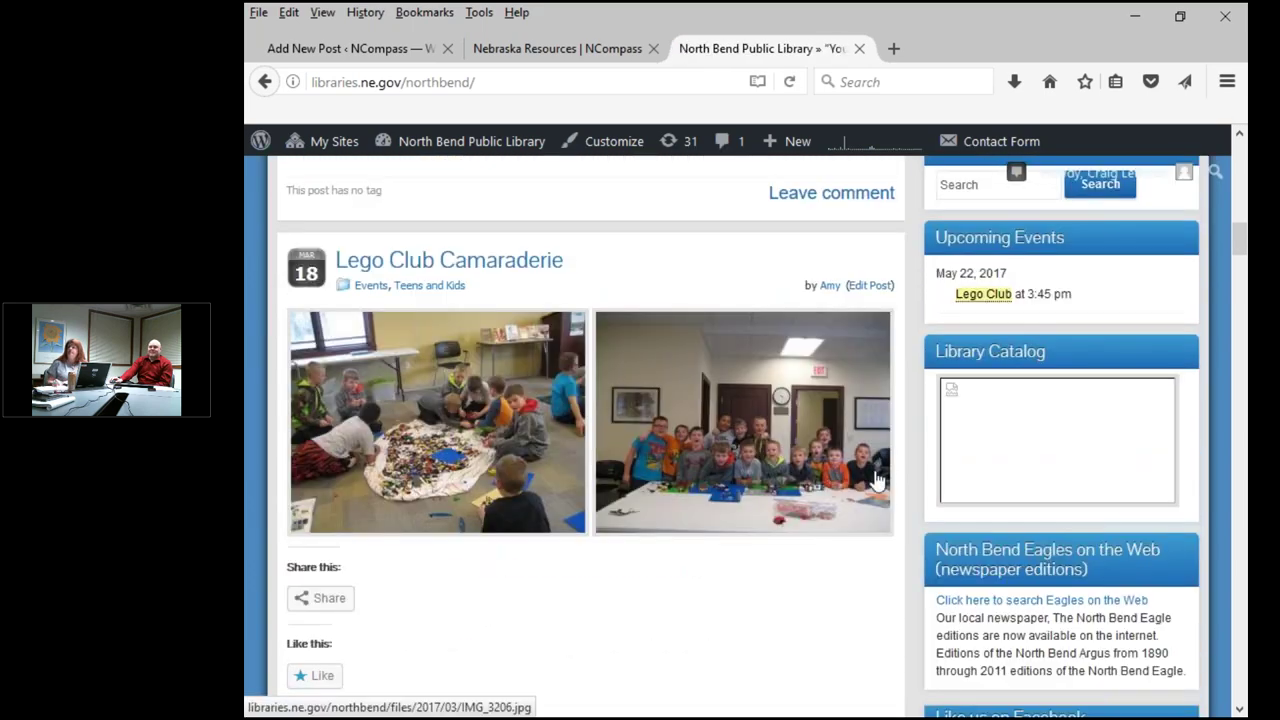
scroll(877, 480, down, 5)
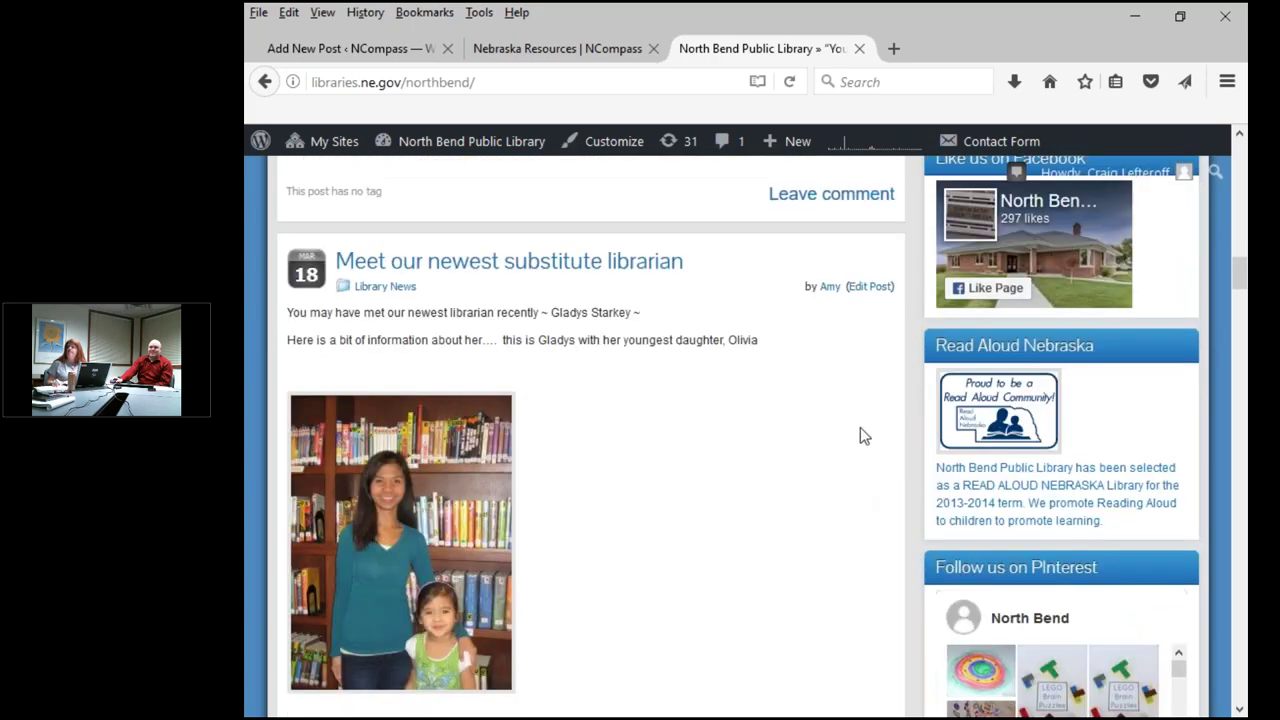
scroll(860, 427, down, 3)
scroll(842, 493, down, 10)
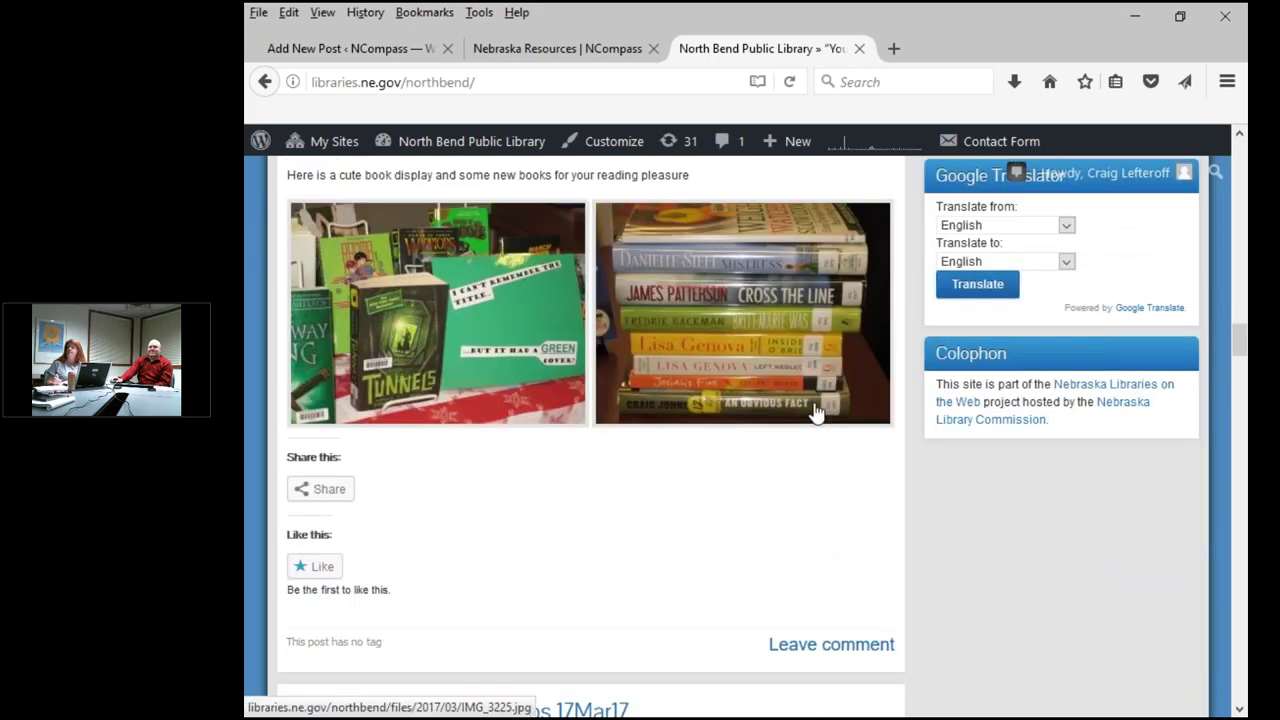
scroll(857, 477, down, 3)
scroll(846, 485, up, 5)
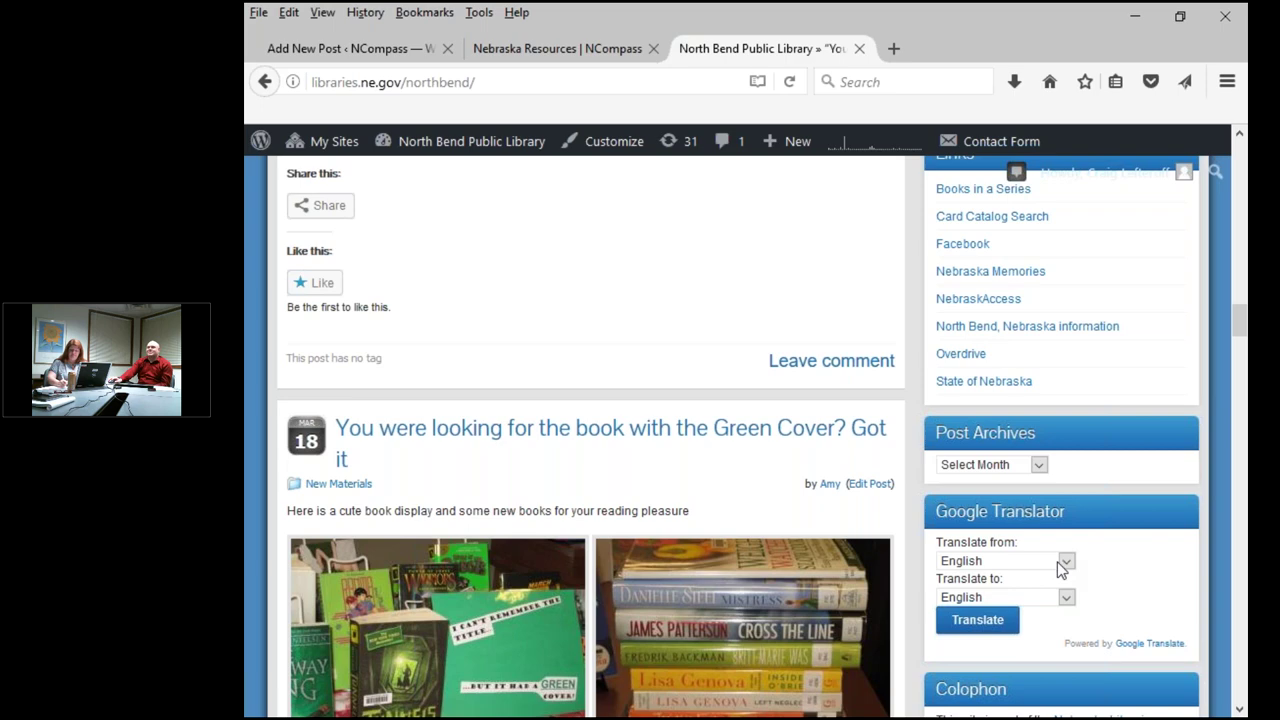
Translate the North Bend site from English to Spanish with the Google Translator widget and look over the translated page
click(1065, 596)
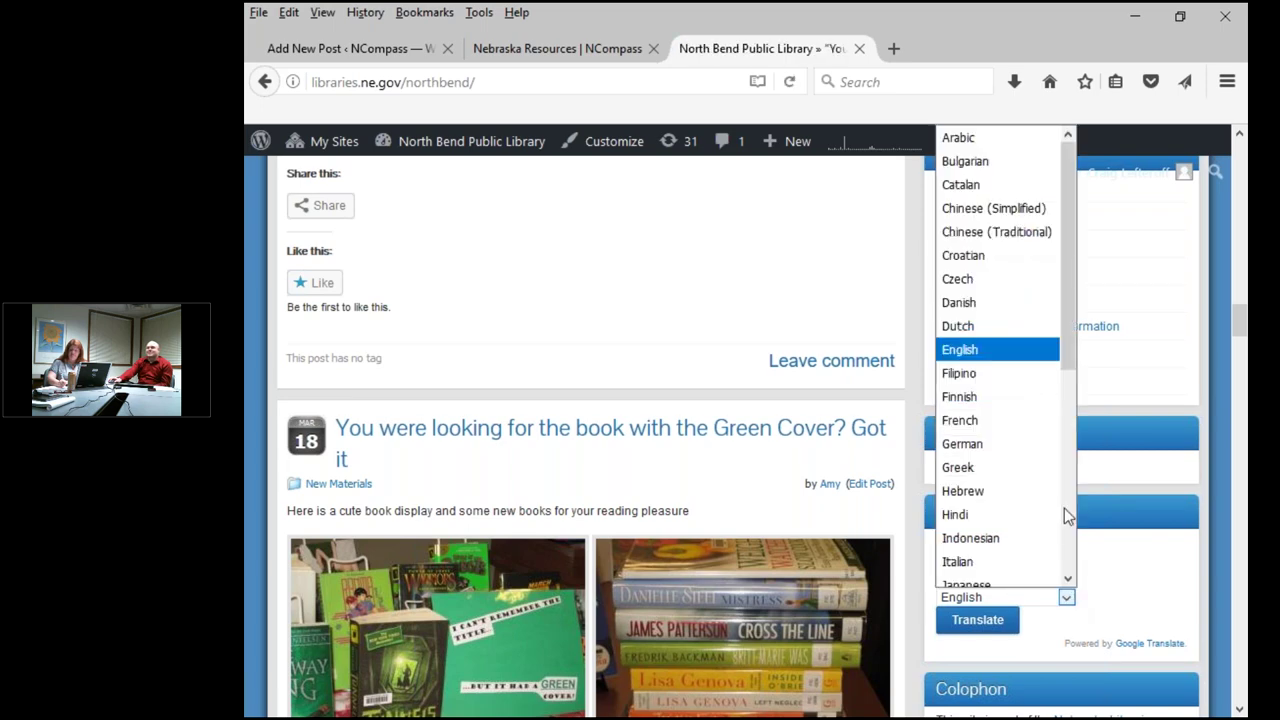
scroll(994, 289, down, 5)
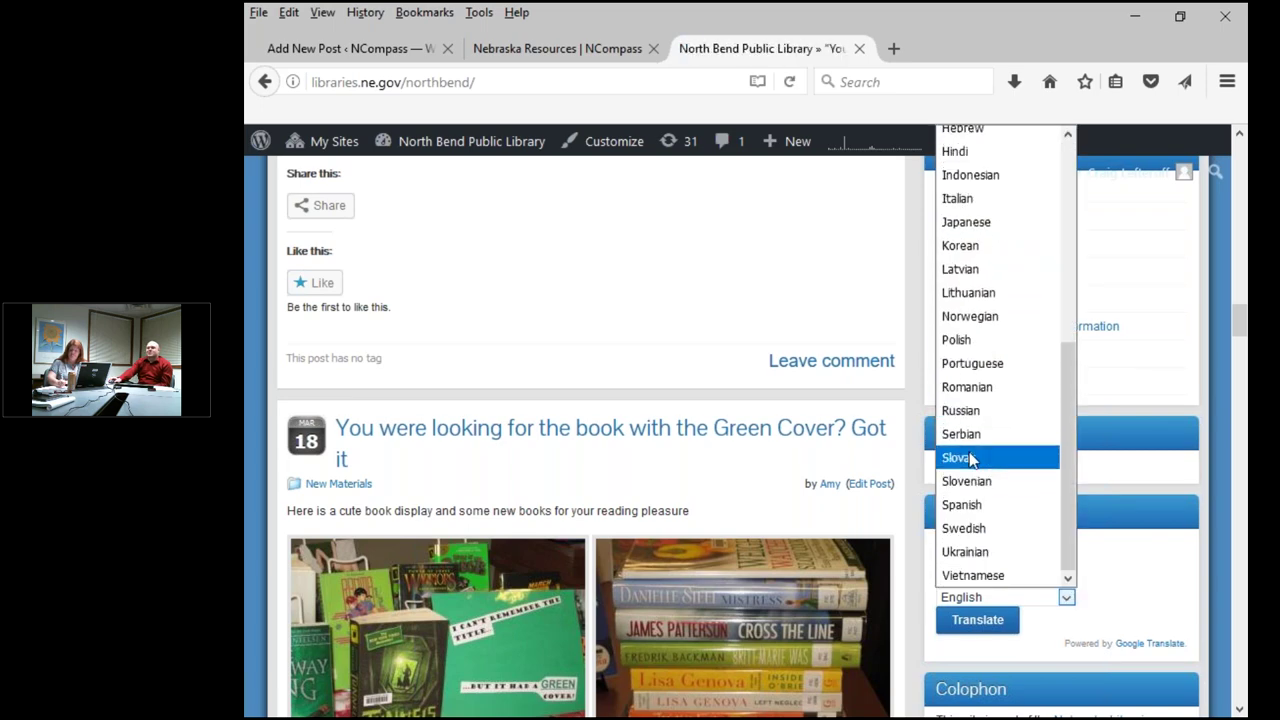
click(975, 505)
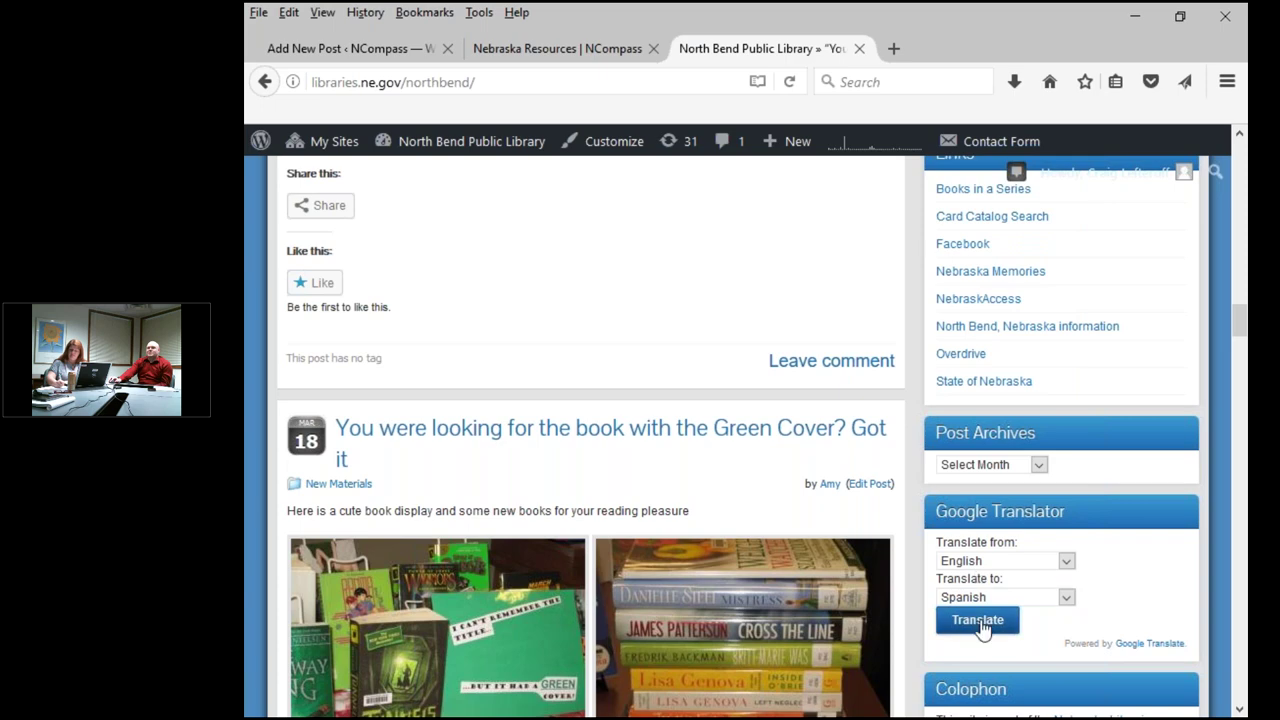
click(977, 622)
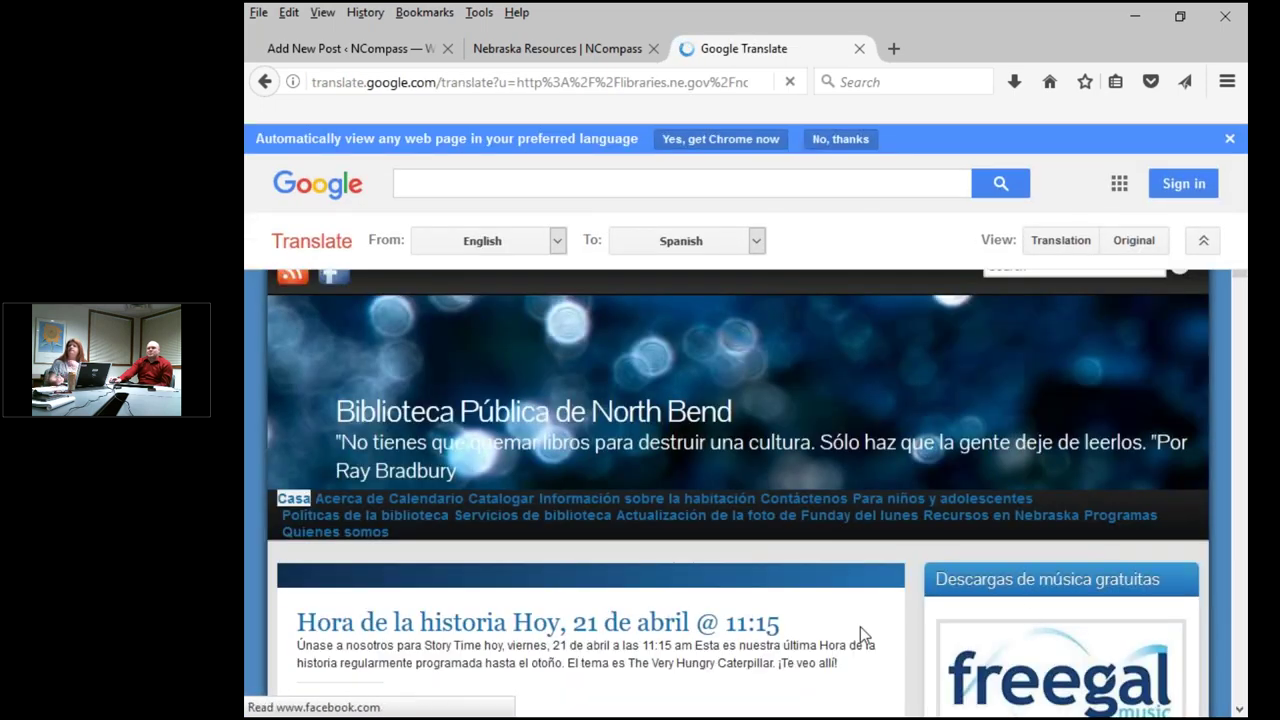
scroll(860, 626, down, 5)
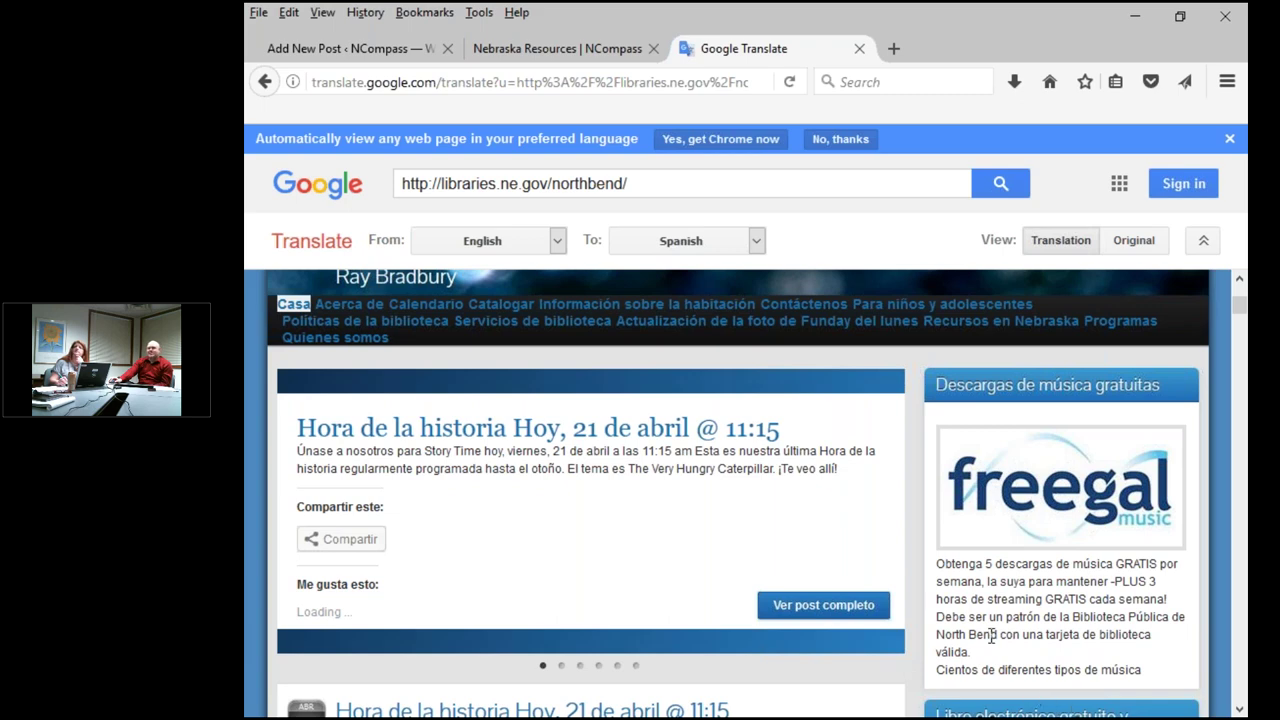
Leave the Spanish translation and open the Alliance Public Library site at libraries.ne.gov/alliance
click(266, 82)
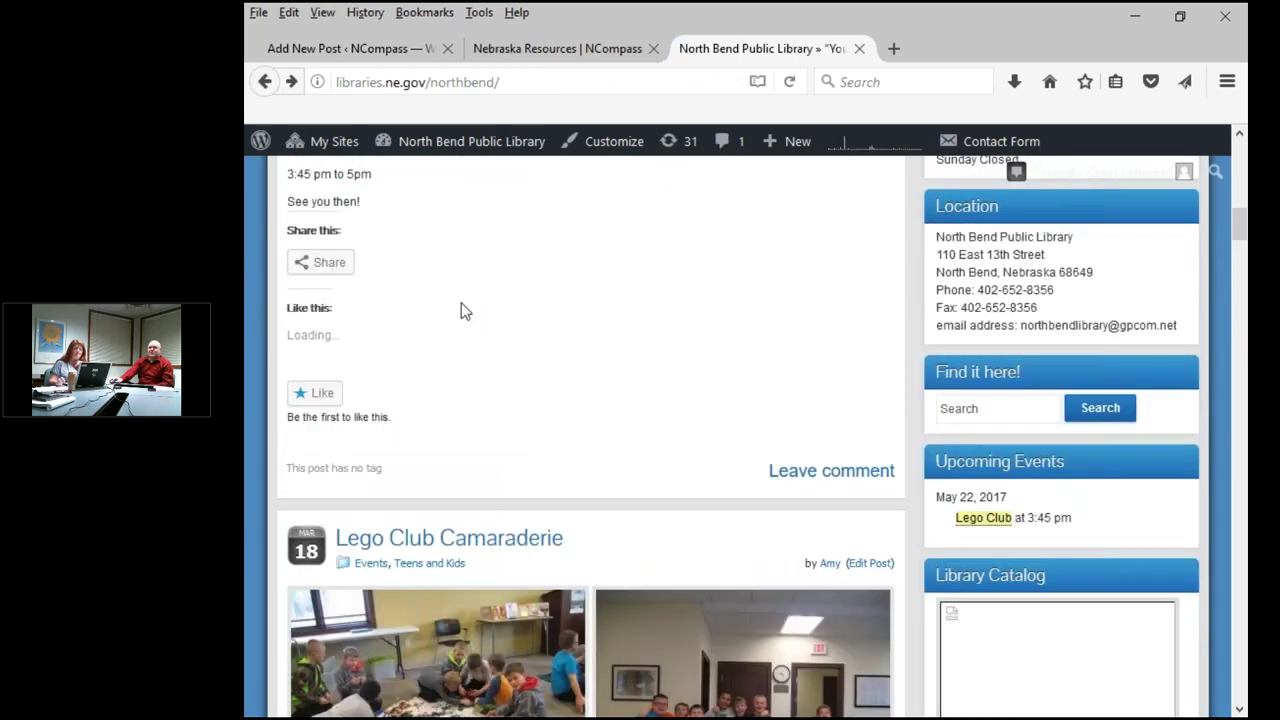
double_click(487, 82)
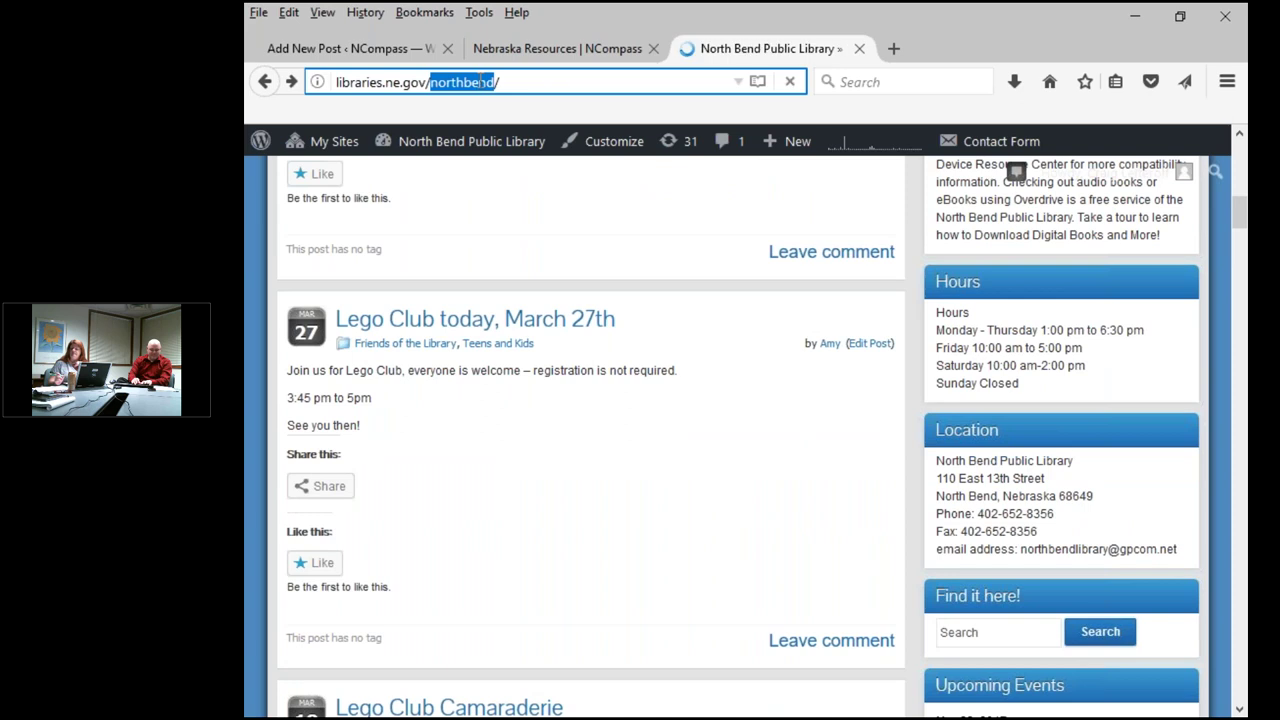
text(lli)
key(BackSpace)
key(BackSpace)
key(BackSpace)
text(alliance)
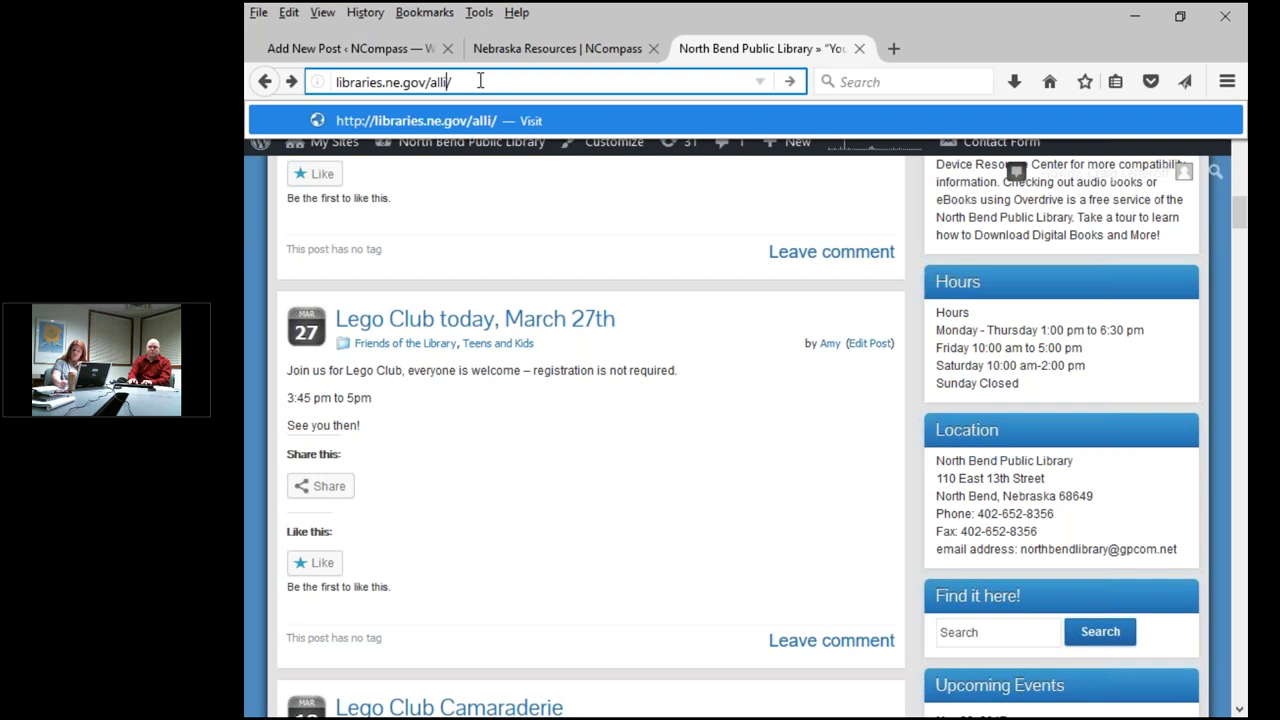
key(Return)
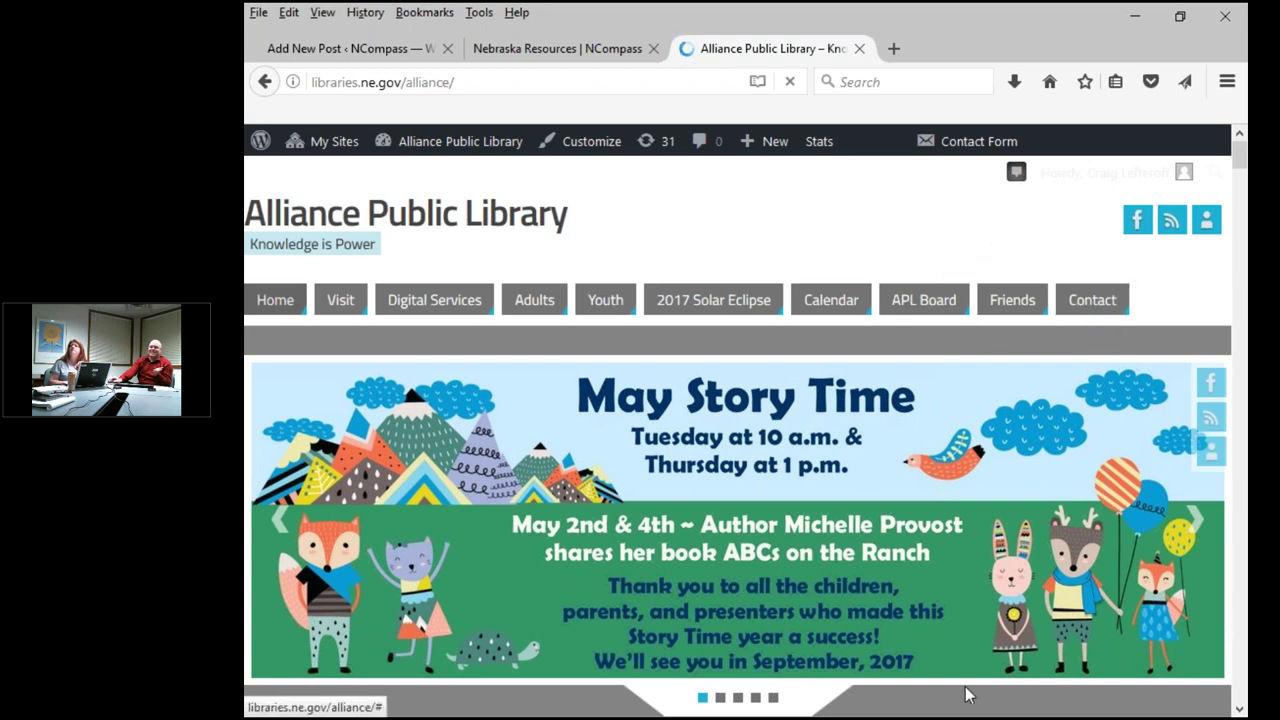
View each featured slide on the Alliance Public Library home page and look over the navigation menu's entries
click(720, 700)
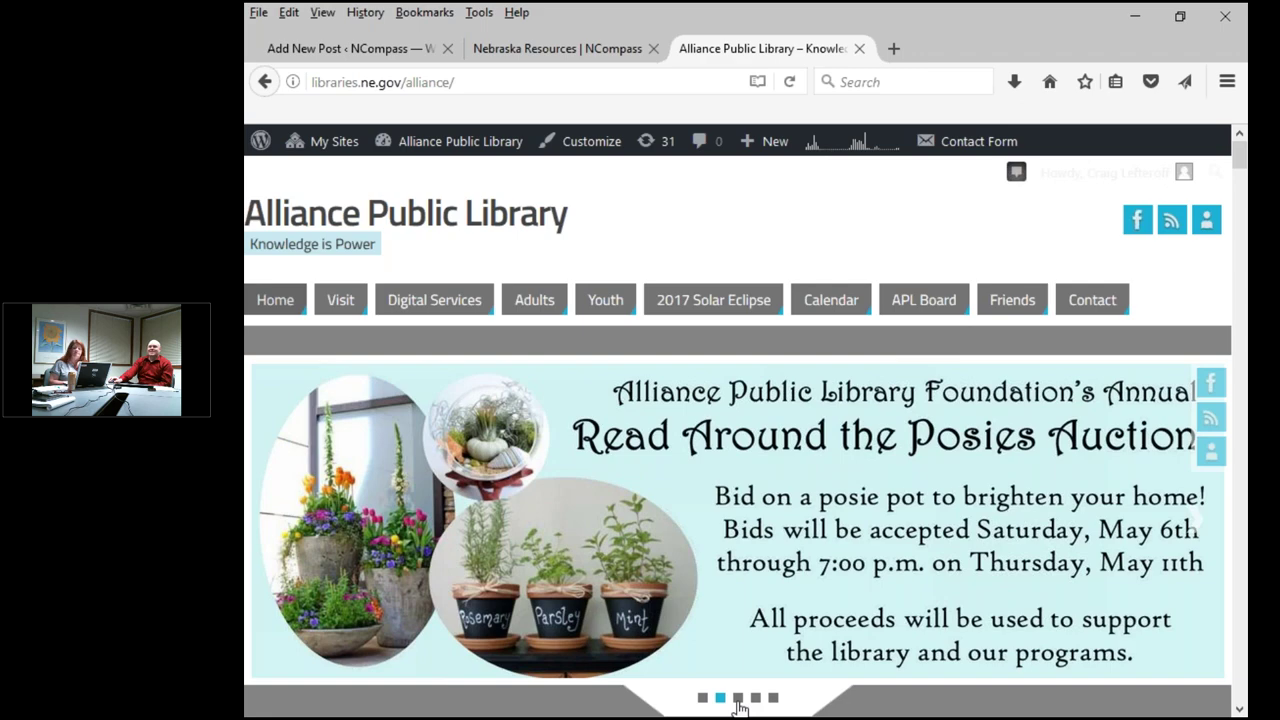
click(738, 699)
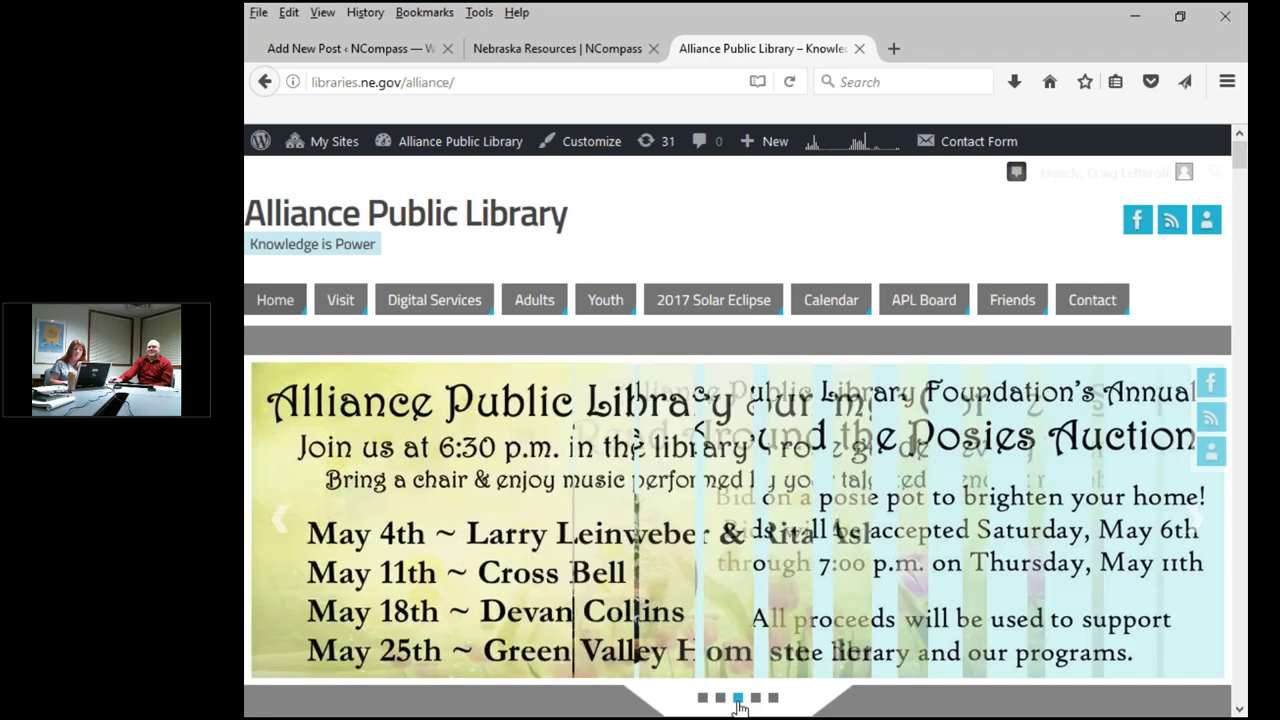
click(756, 699)
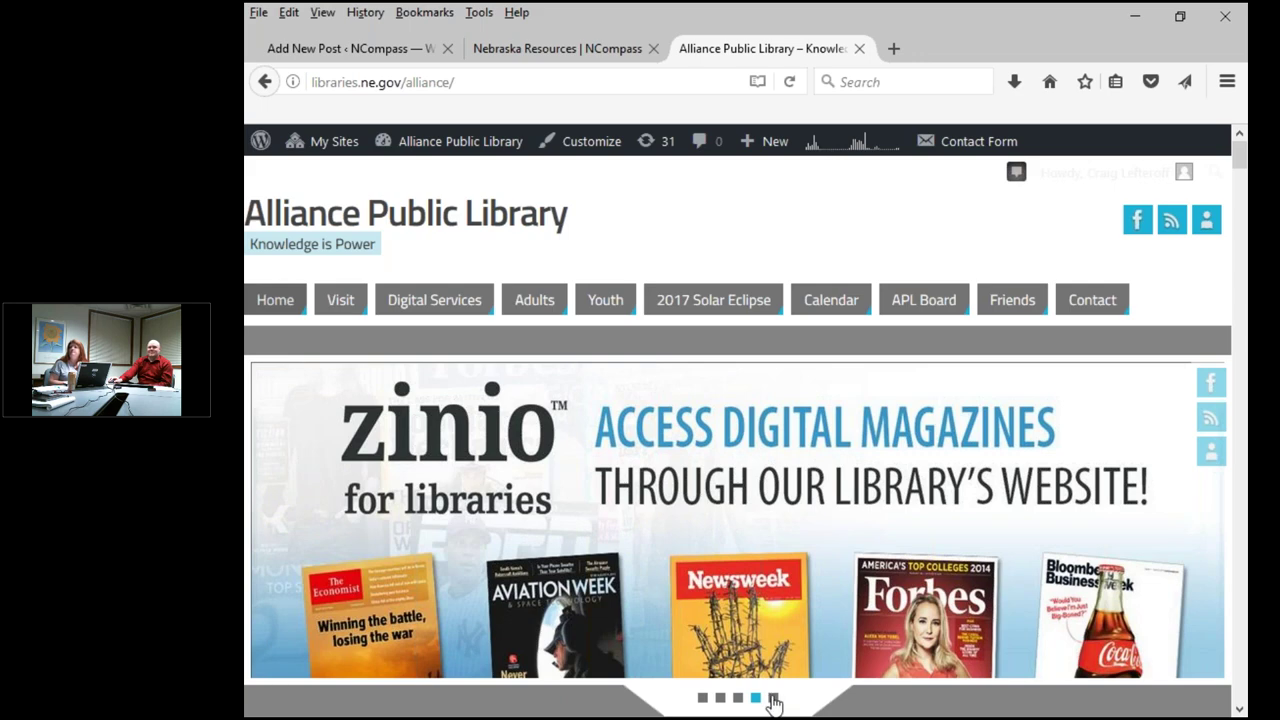
click(773, 699)
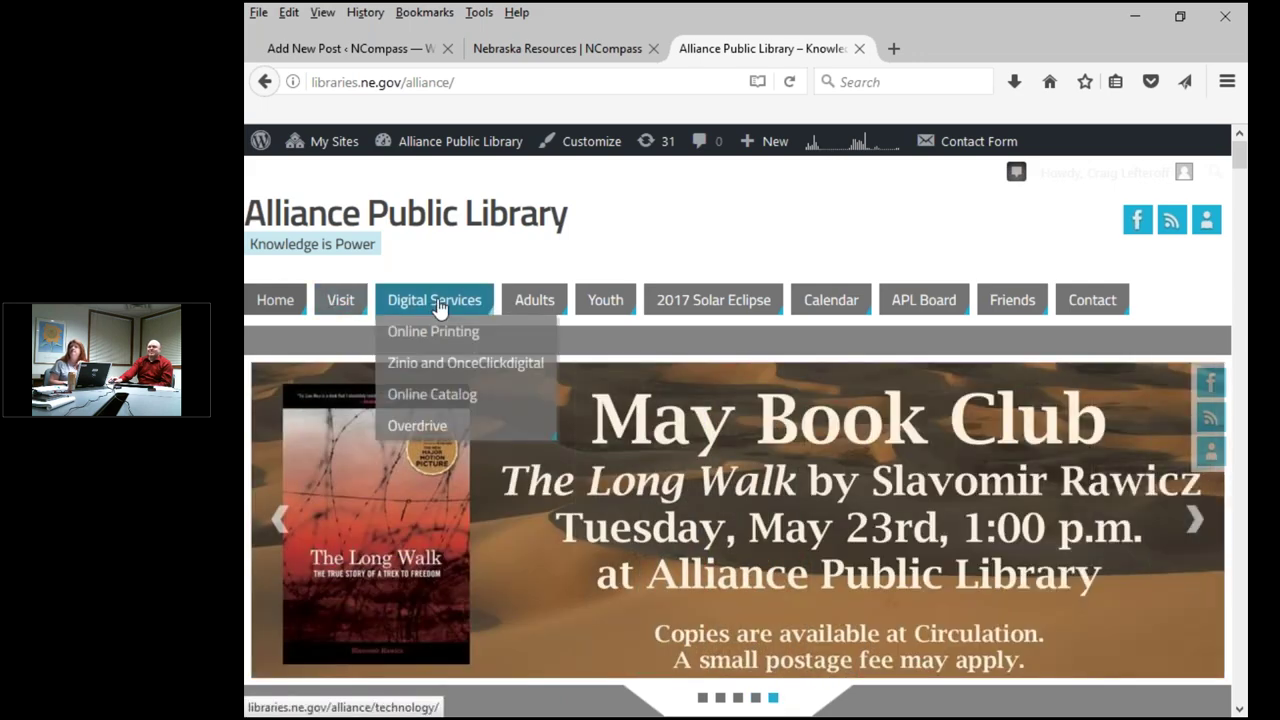
mouse_move(607, 306)
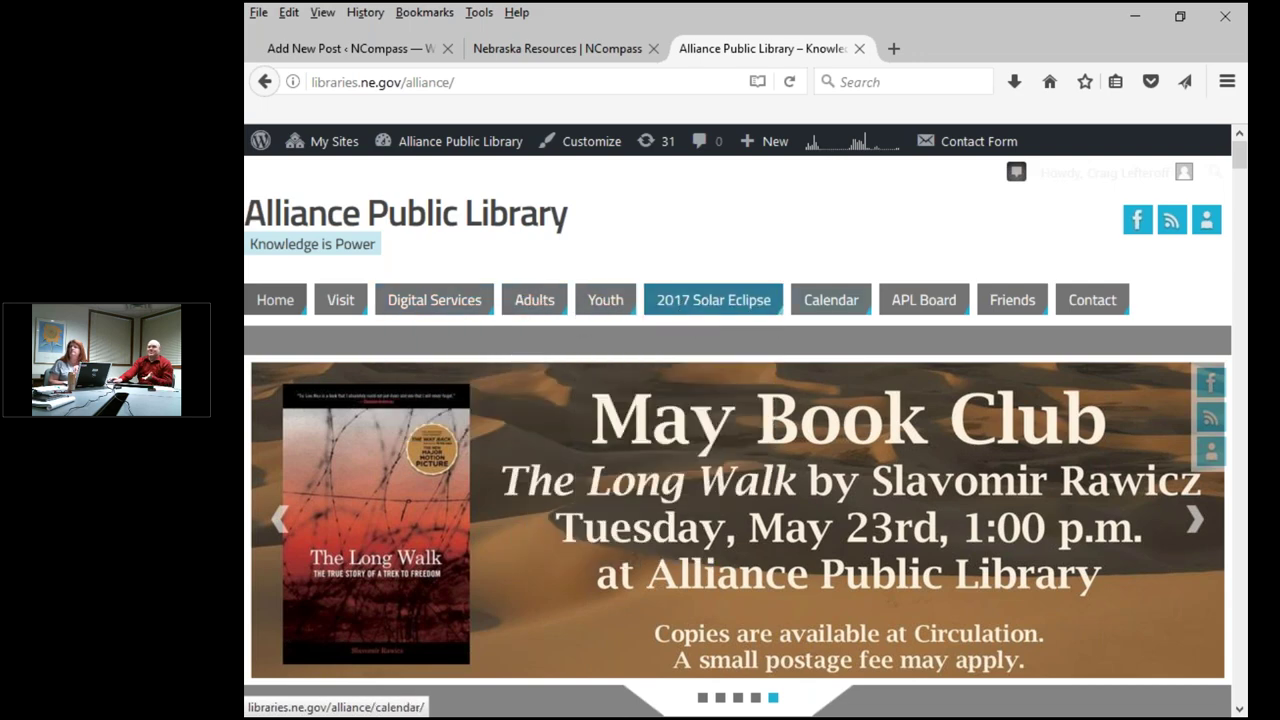
mouse_move(985, 330)
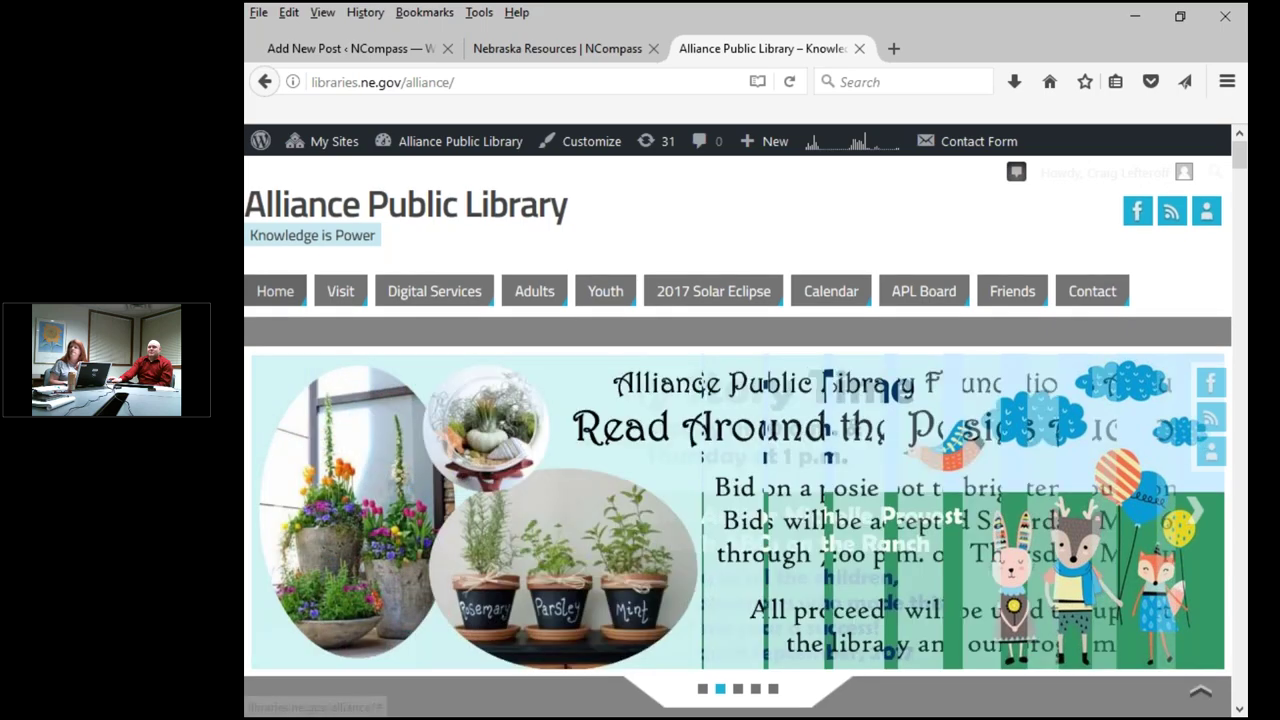
Examine the Alliance home page's promotional banners and its New Nonfiction and New DVDs posts, returning to the page header
scroll(1243, 411, down, 5)
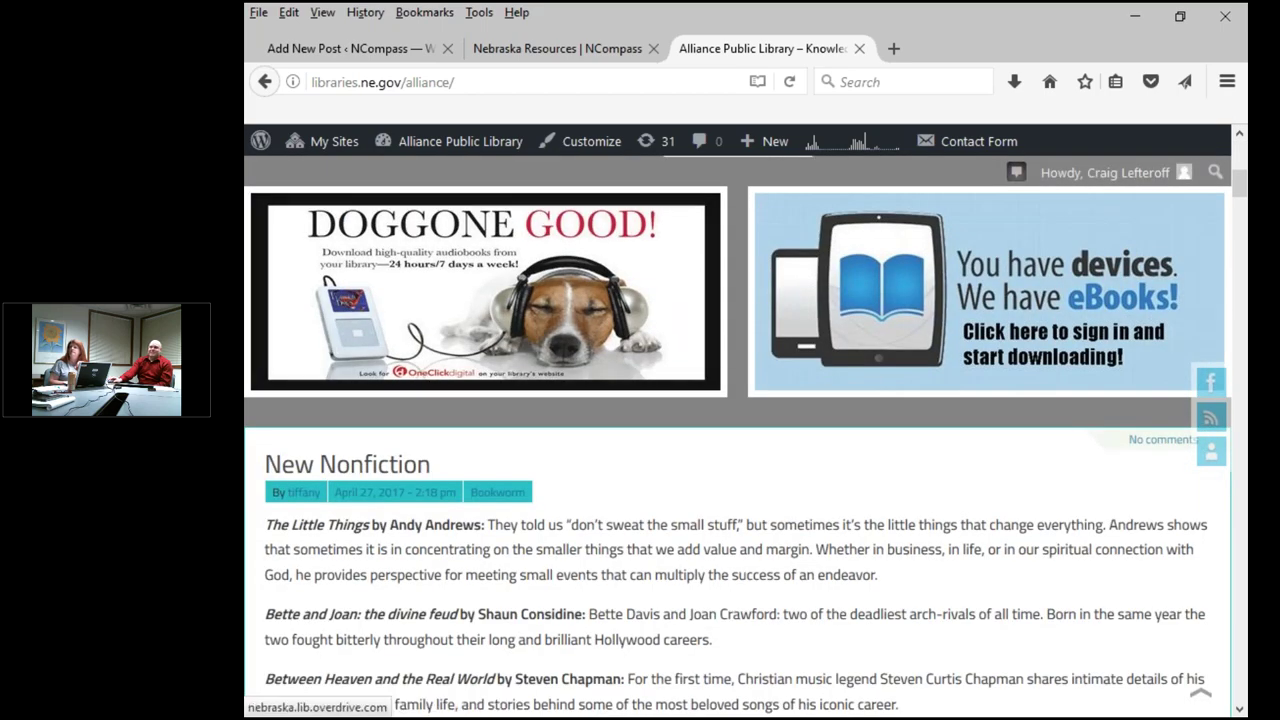
scroll(683, 476, down, 1)
scroll(680, 476, down, 20)
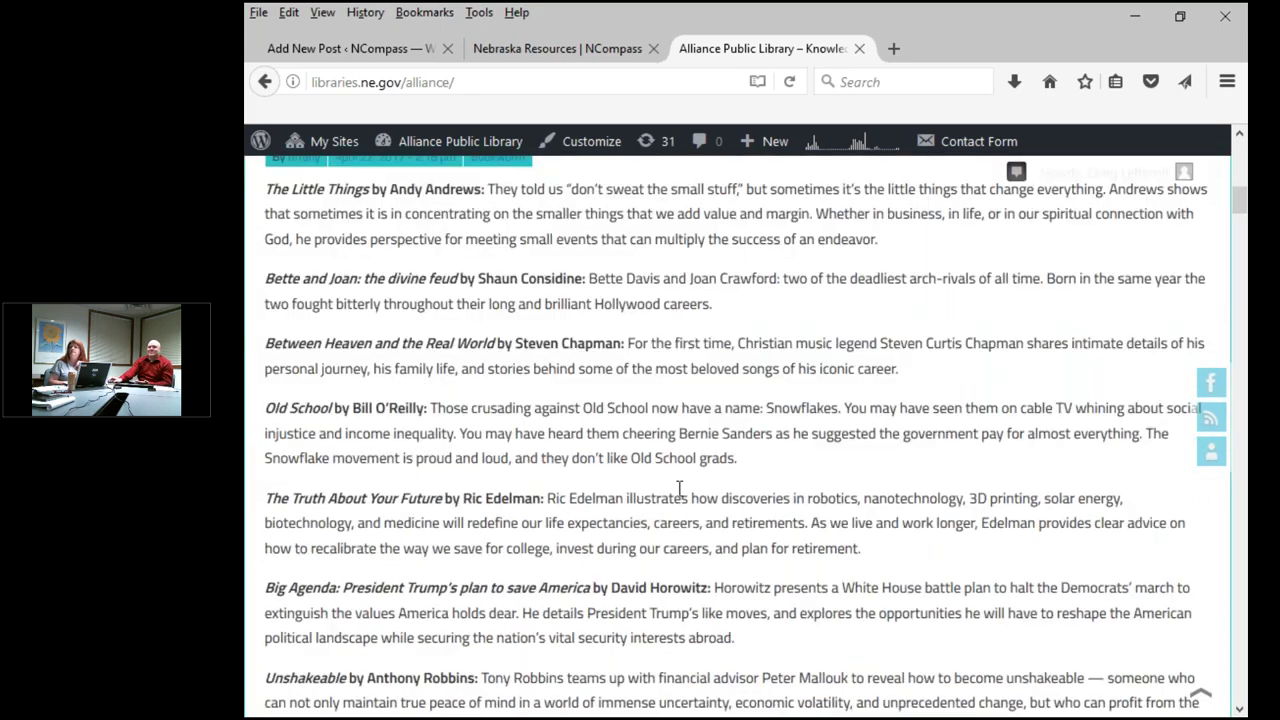
scroll(746, 442, down, 1)
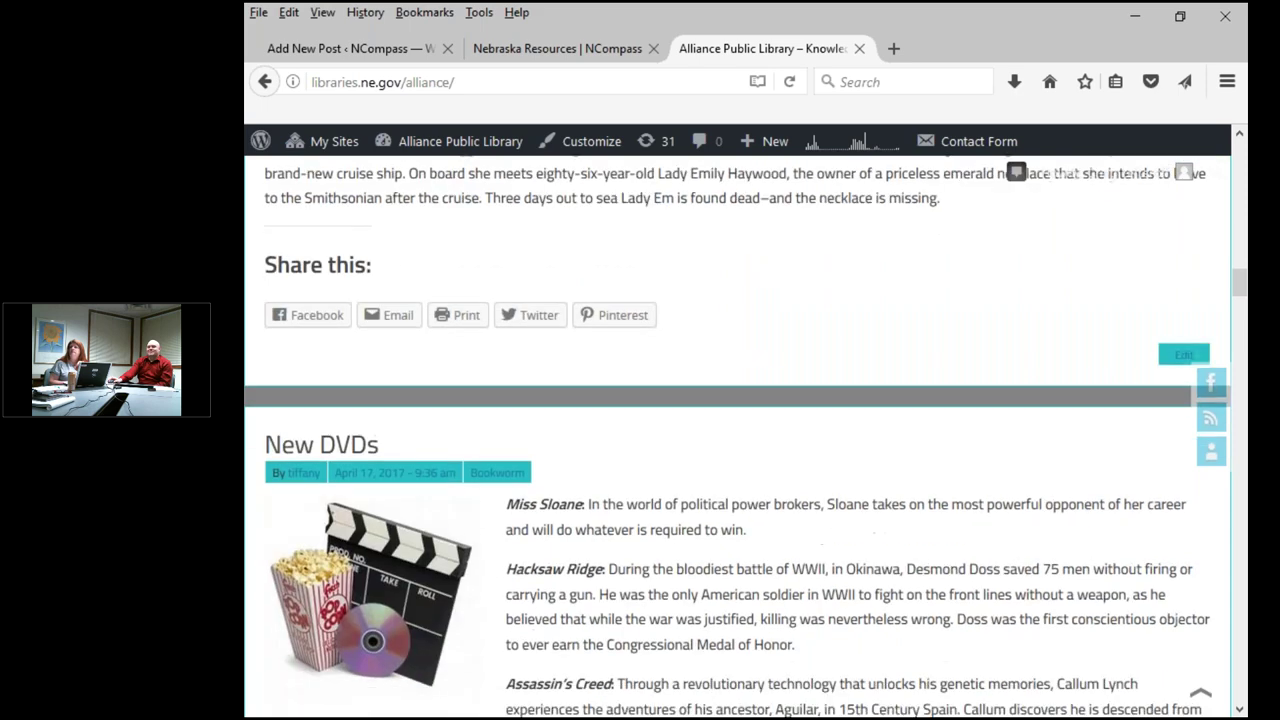
scroll(737, 436, up, 20)
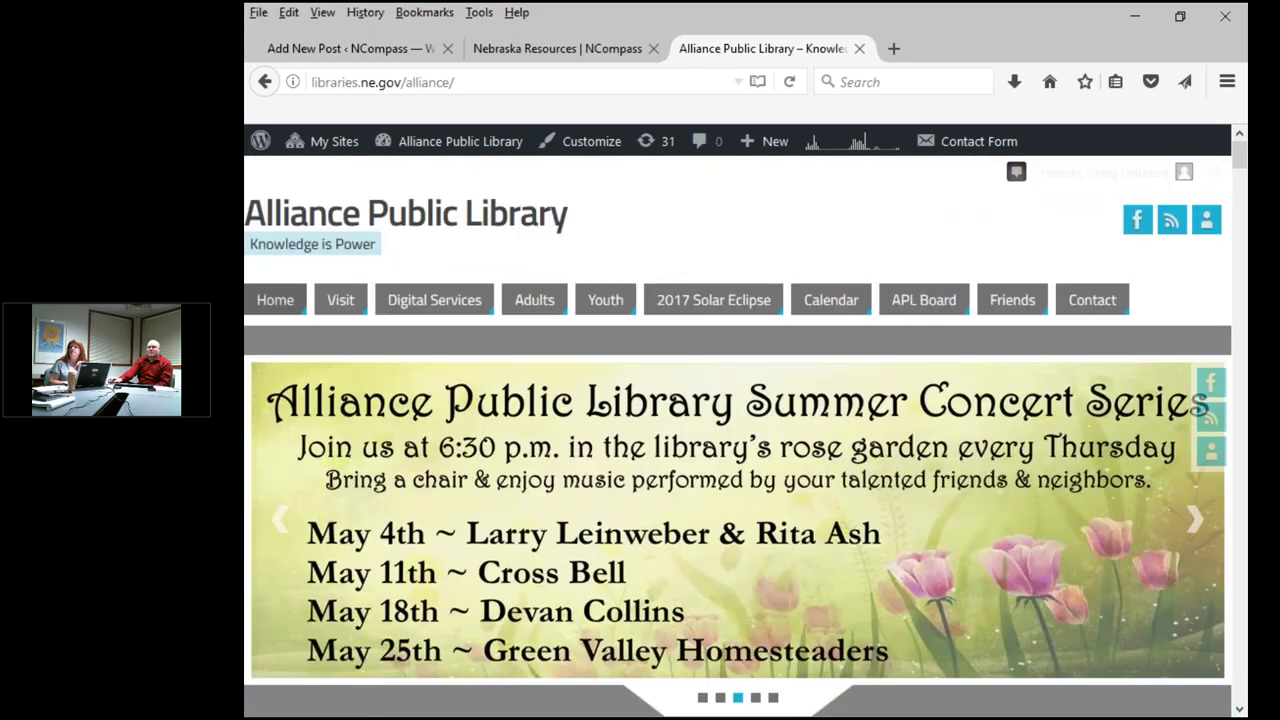
Try to open the Three Rivers site at libraries.ne.gov/threerivers
double_click(424, 84)
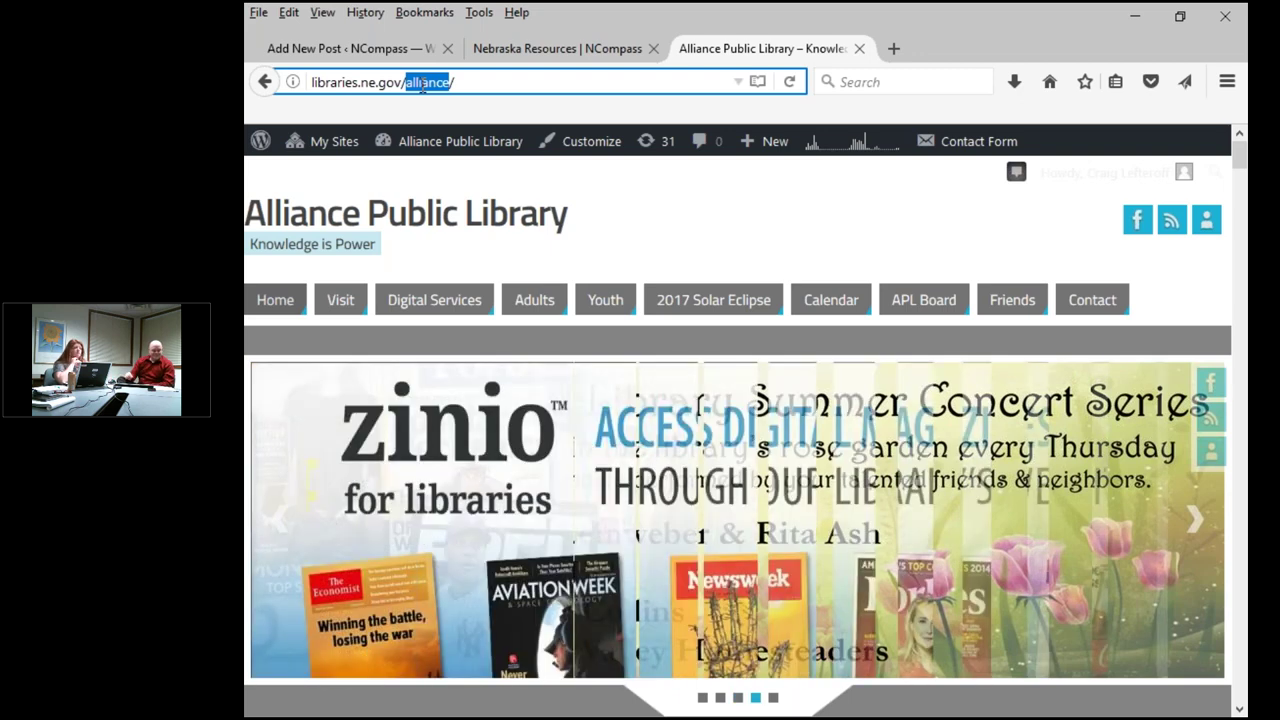
text(threerie)
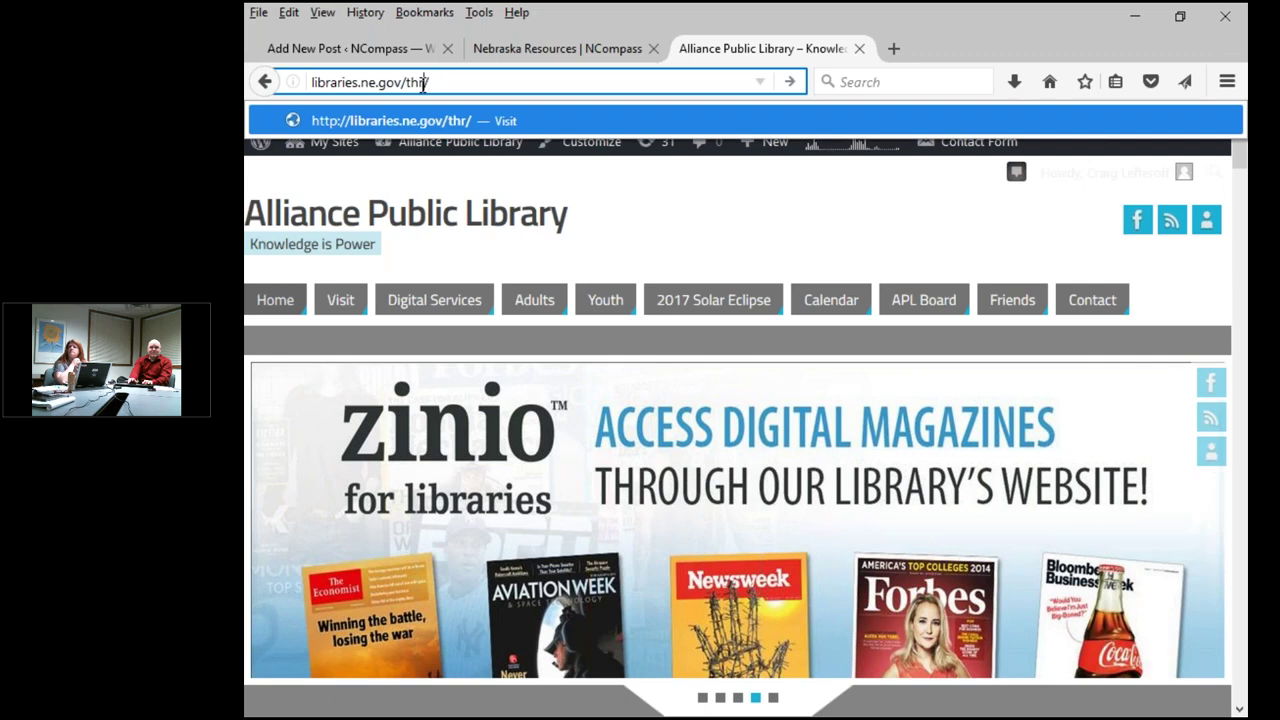
key(BackSpace)
text(vers)
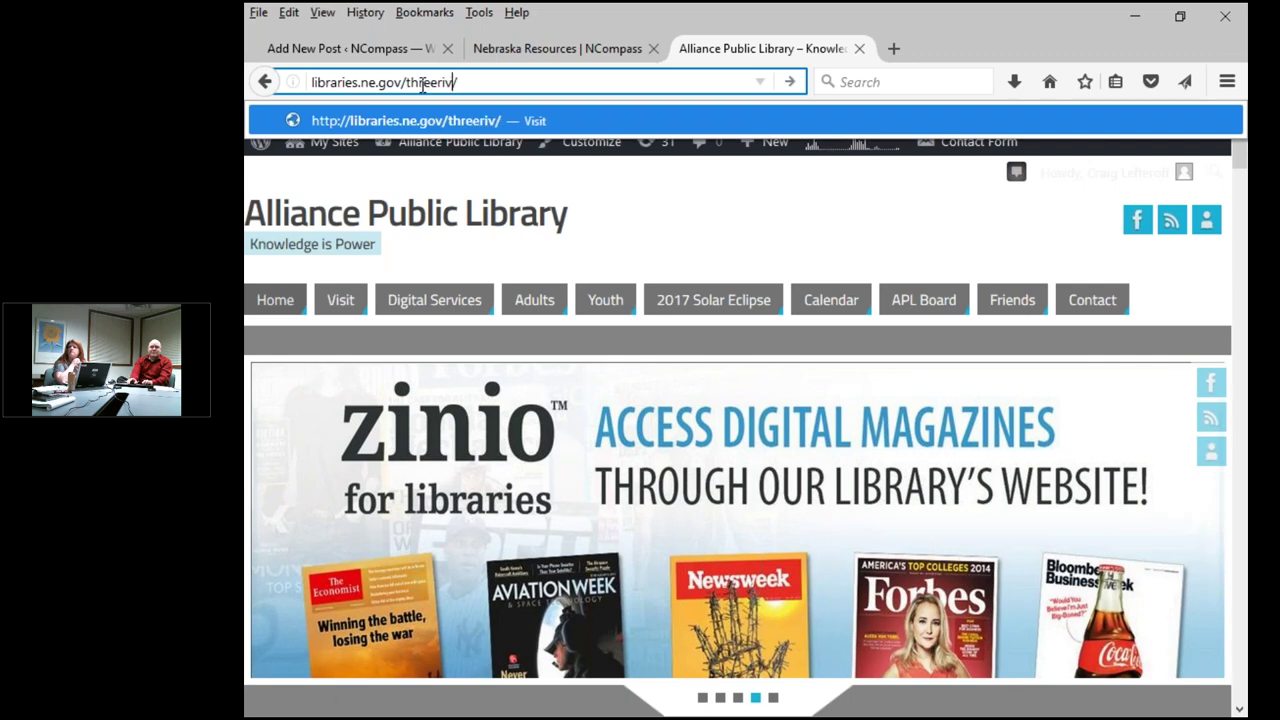
key(Return)
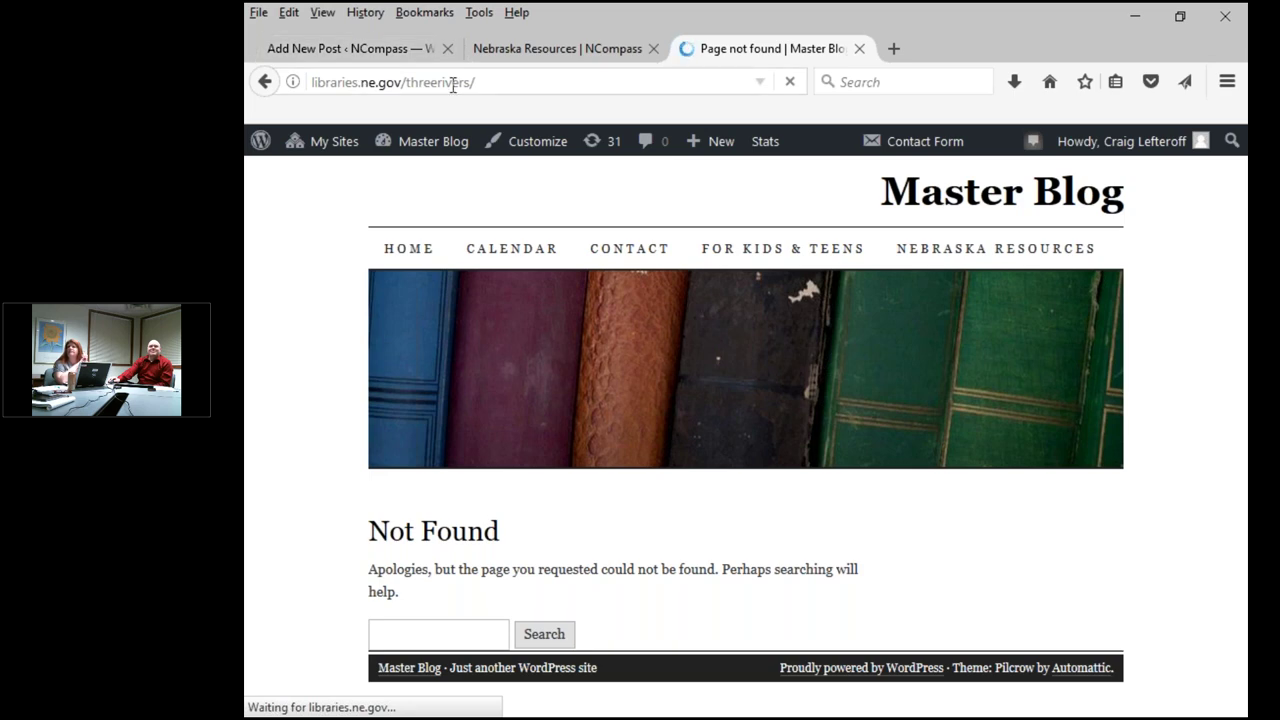
click(460, 82)
Open the network admin's Sites list in place of the NCompass new post editor and close the Master Blog error page
click(390, 50)
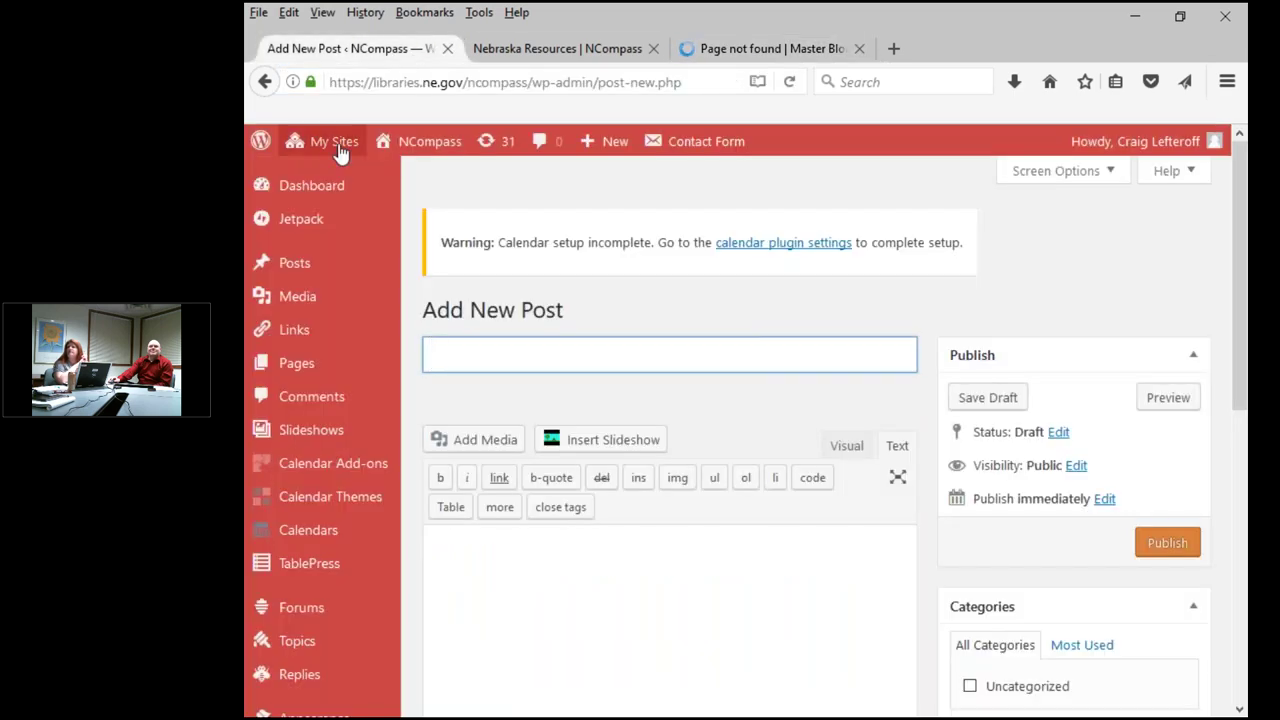
mouse_move(340, 152)
mouse_move(340, 180)
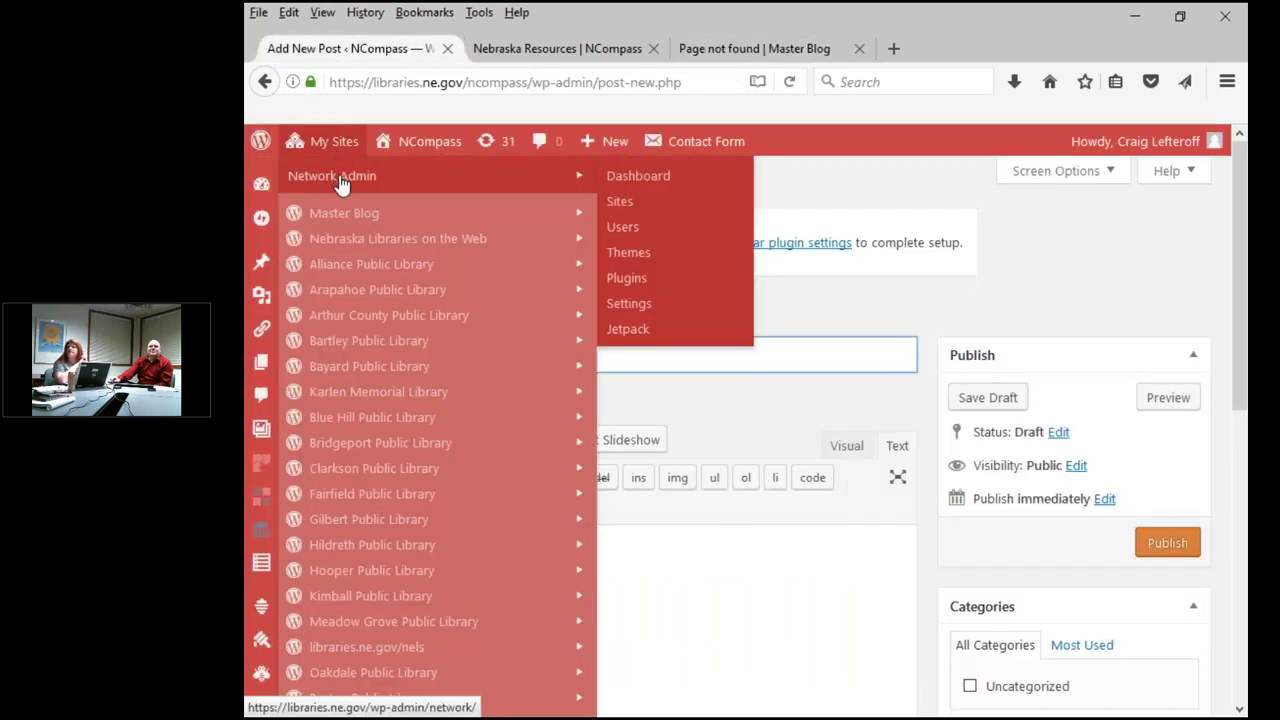
click(622, 182)
click(861, 50)
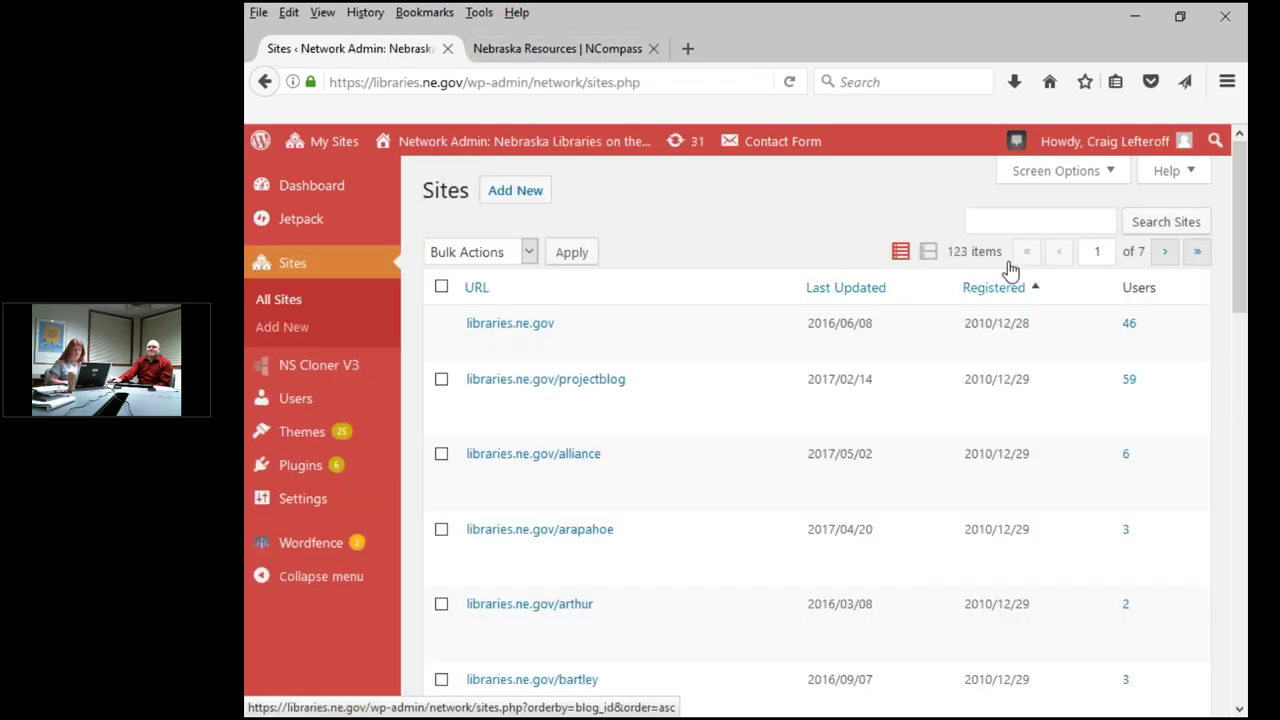
Search the network's sites for "trls" and visit the libraries.ne.gov/trls site
click(1014, 224)
text(trls)
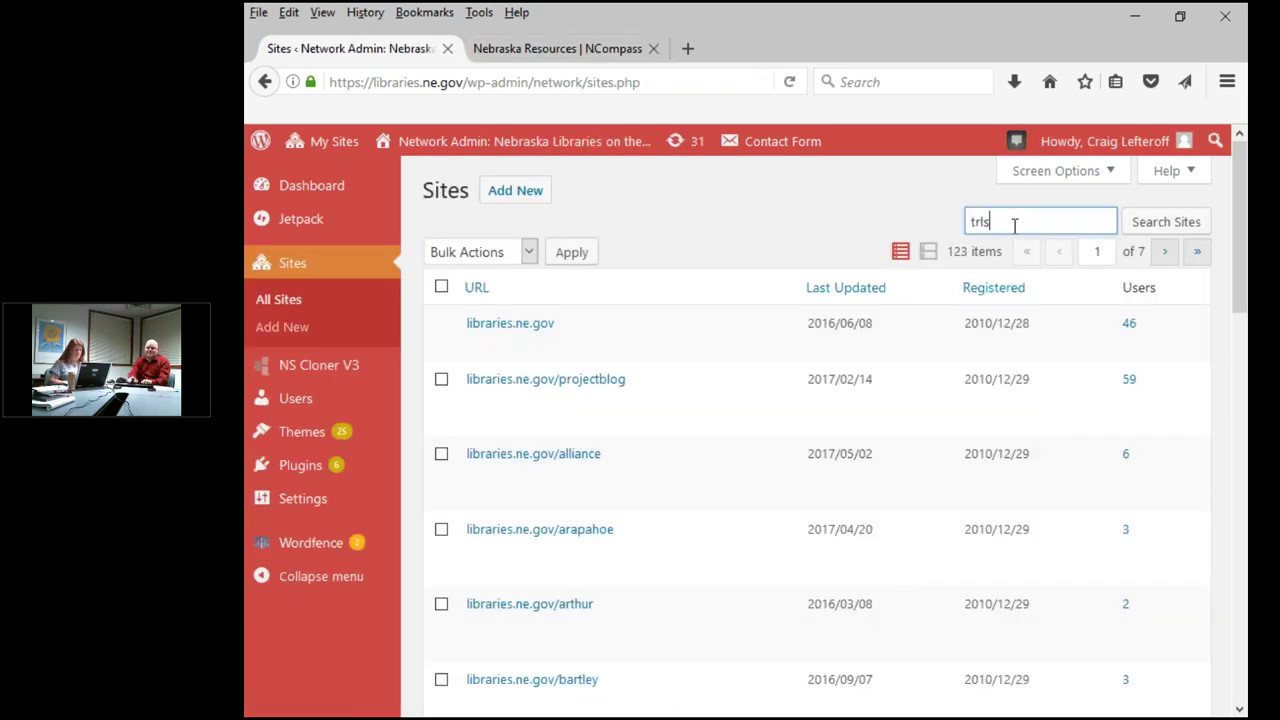
key(Return)
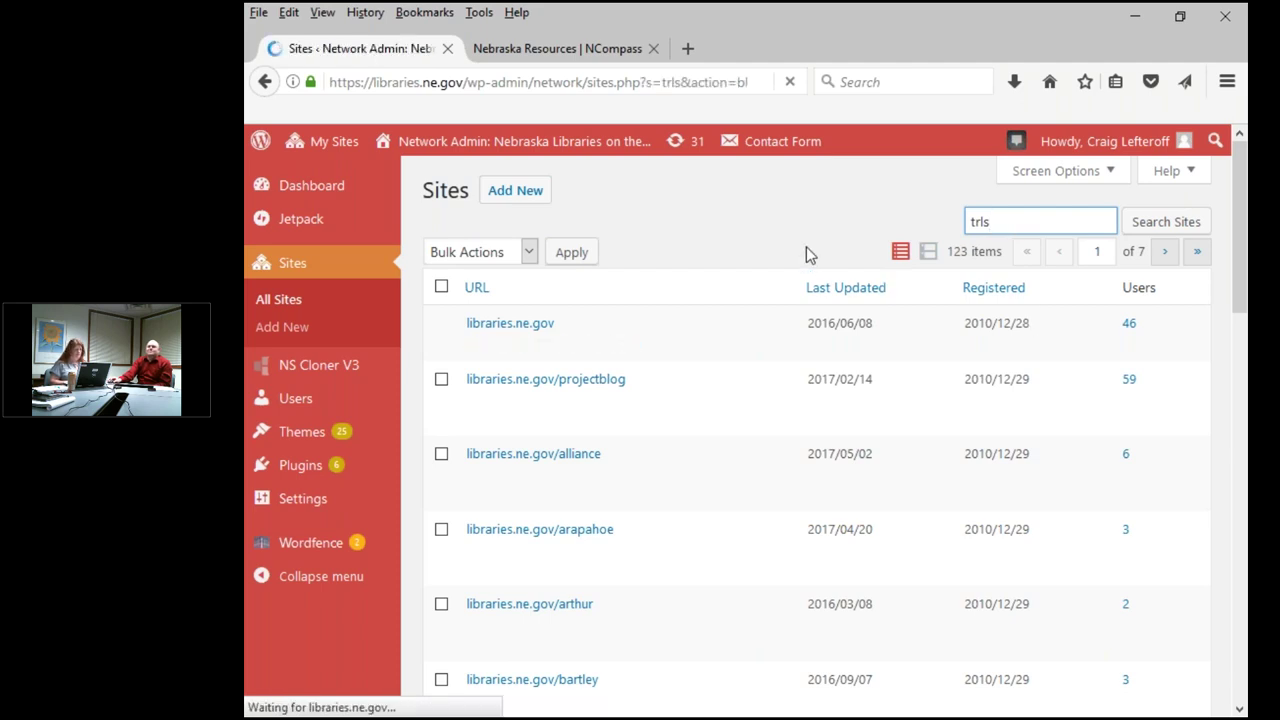
mouse_move(574, 380)
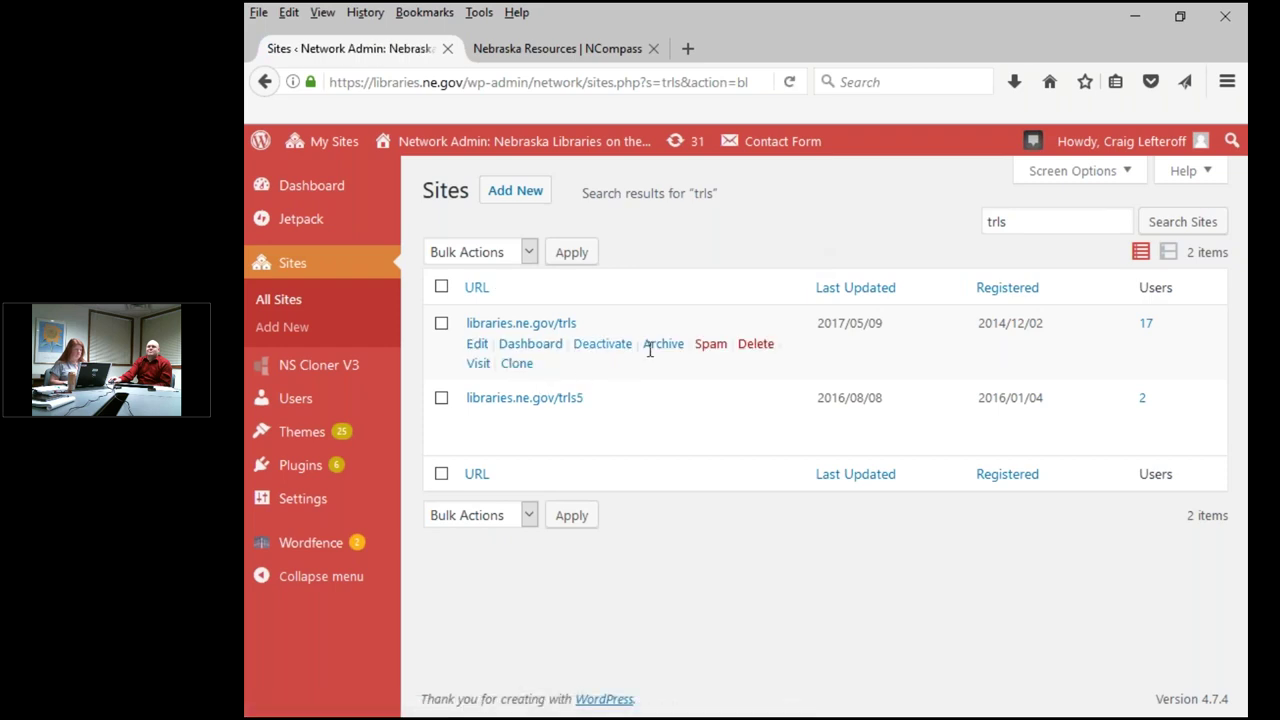
click(478, 363)
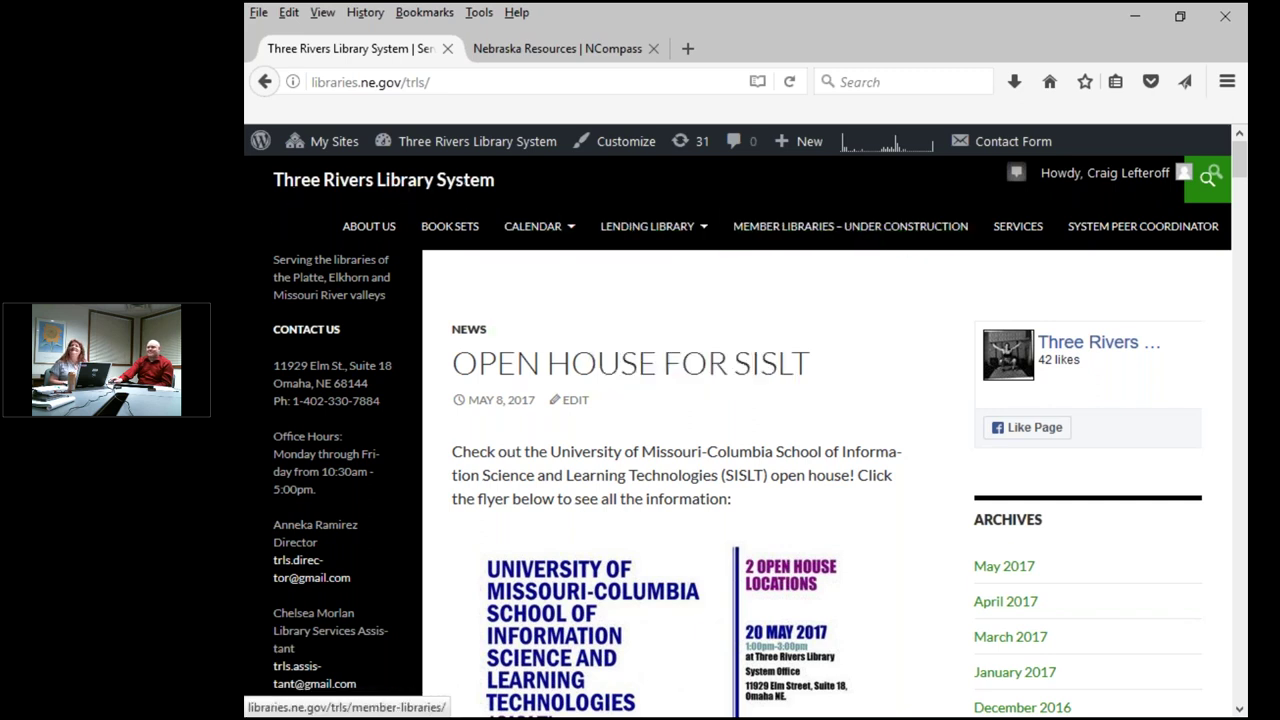
Look over the Lending Library submenus on the Three Rivers Library System site, including AccuCut Machine and Dies
mouse_move(662, 234)
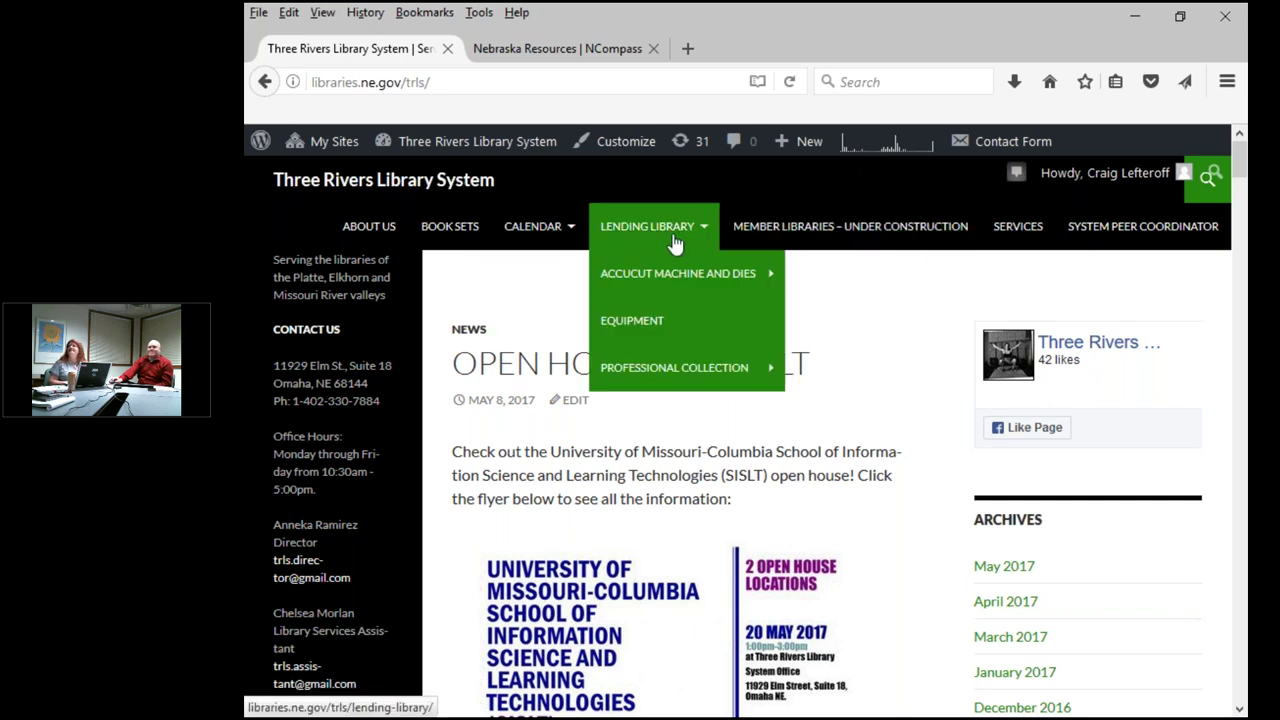
mouse_move(686, 370)
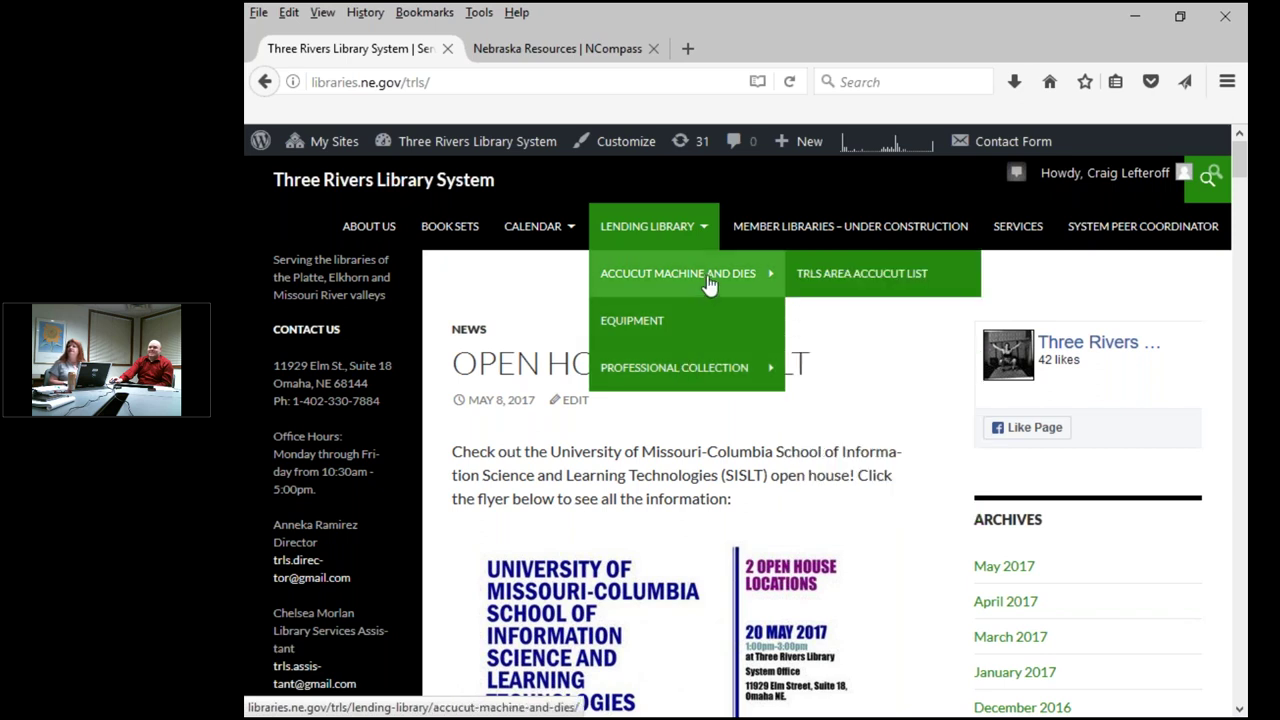
mouse_move(521, 258)
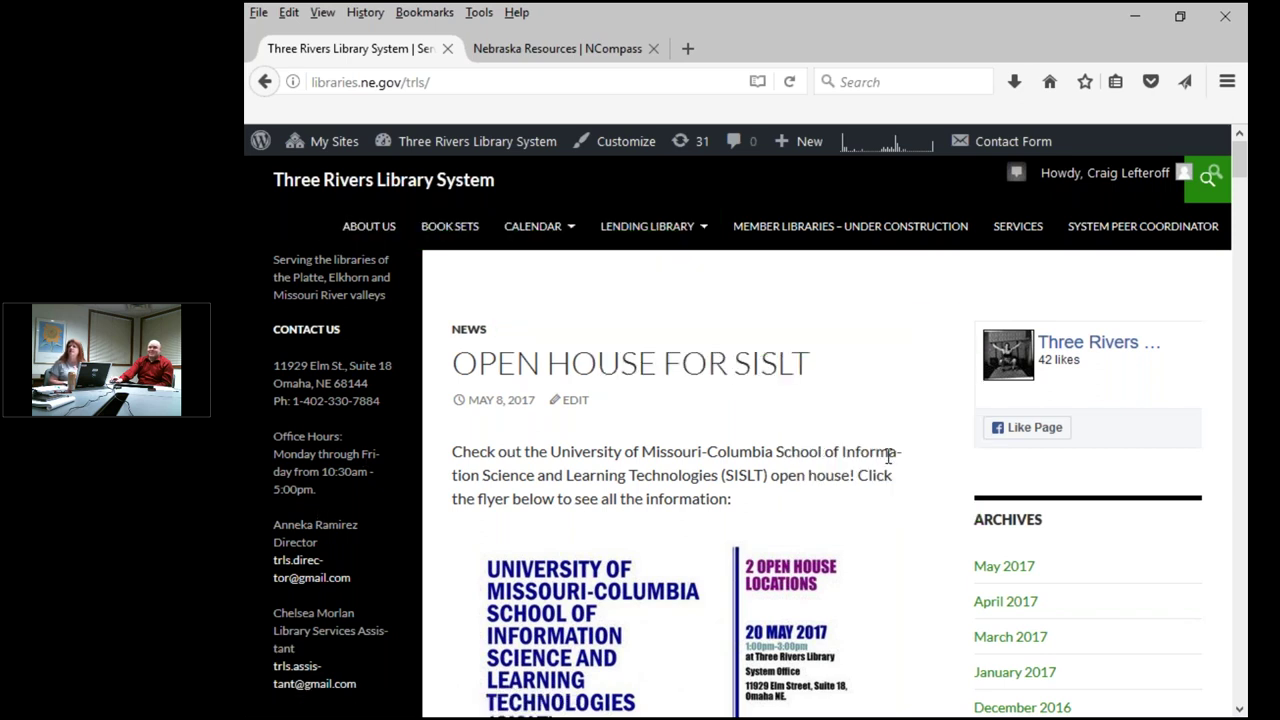
Examine the Three Rivers site's news posts and Pinterest sidebar widget, returning to the page header
scroll(790, 480, down, 15)
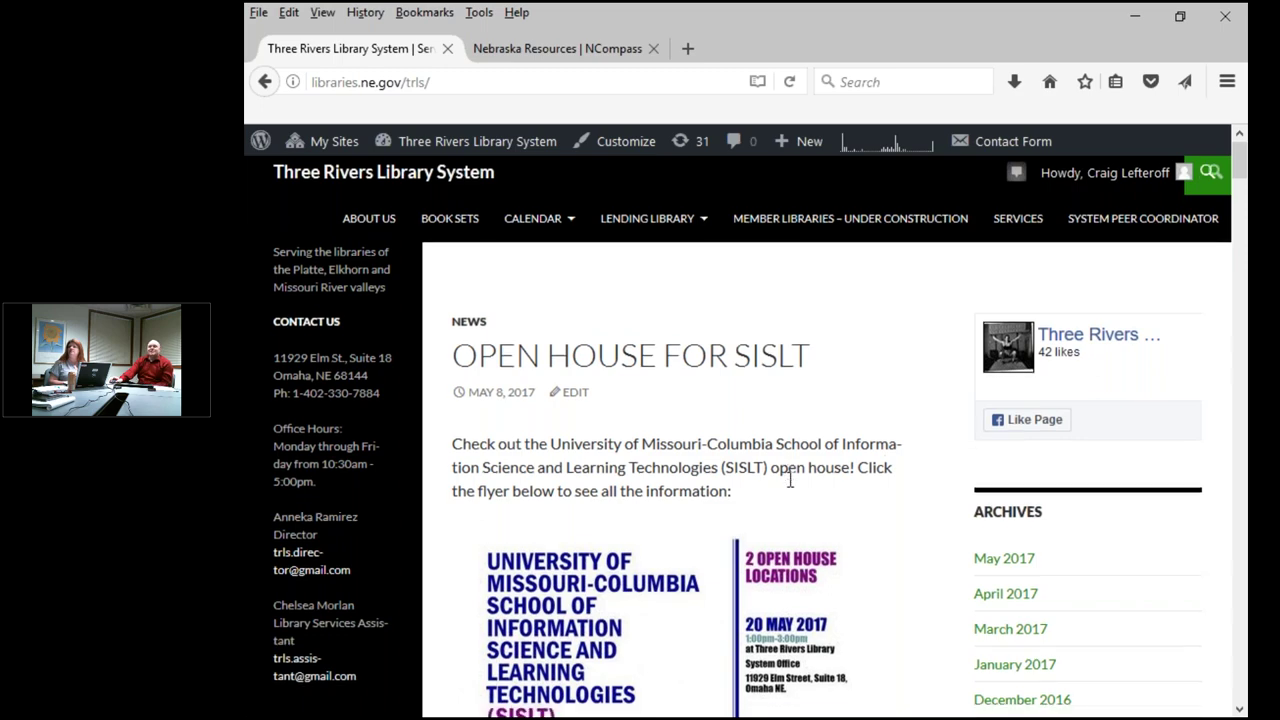
scroll(1096, 418, down, 1)
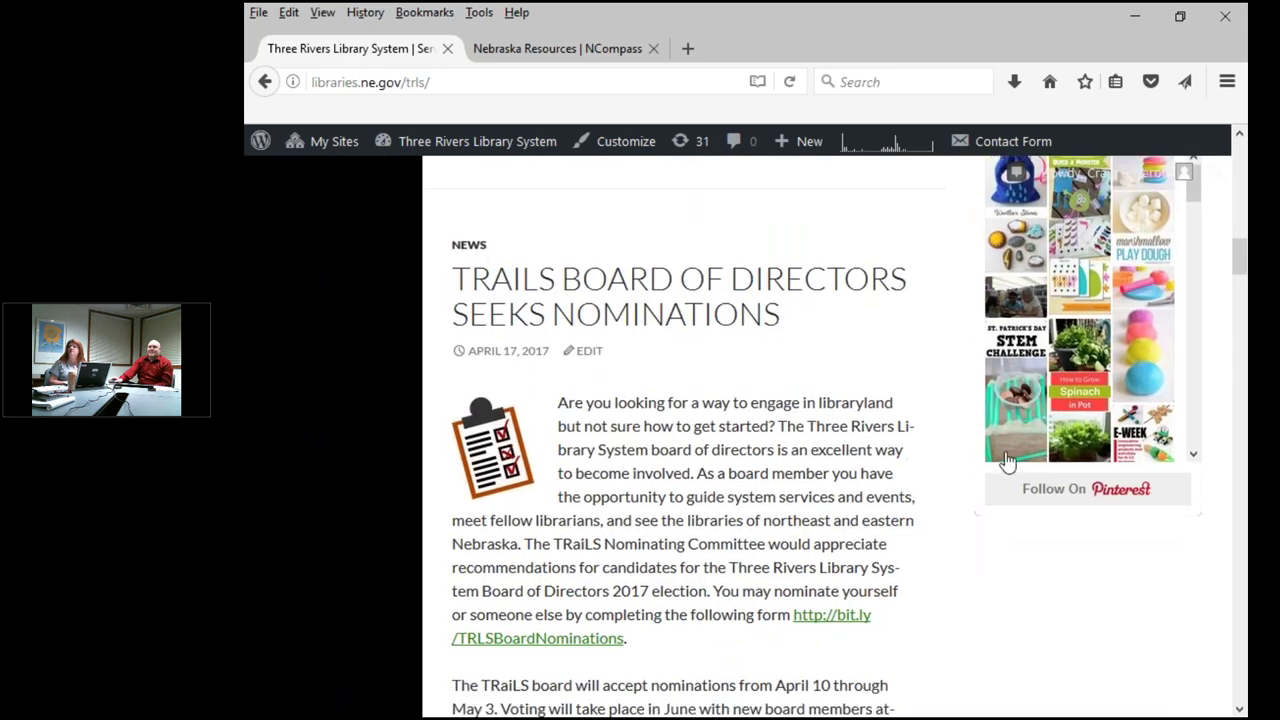
scroll(700, 297, down, 10)
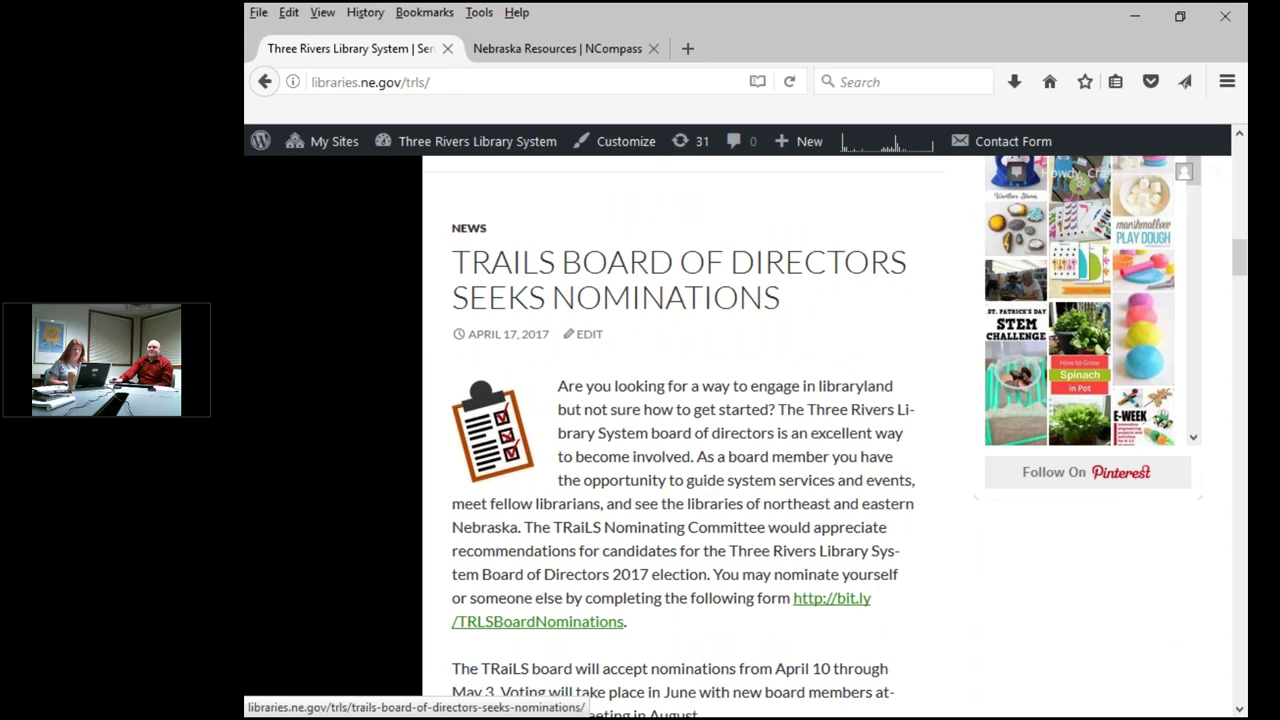
scroll(810, 478, down, 8)
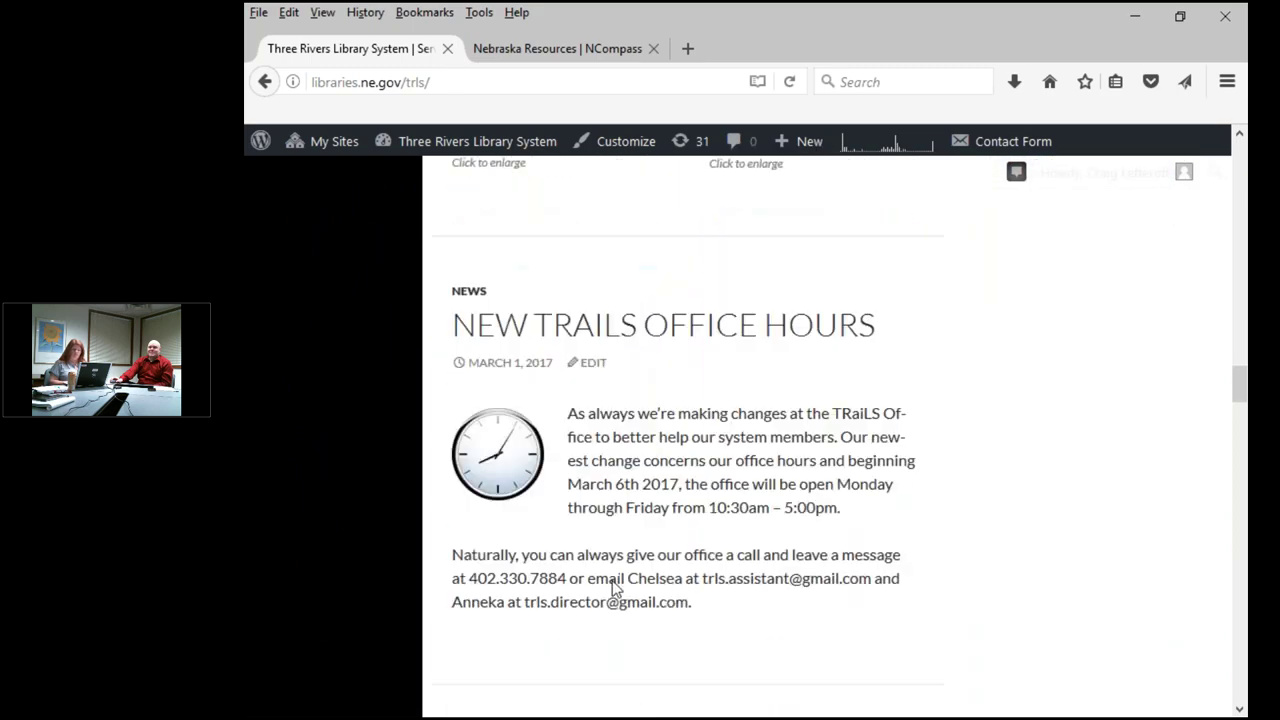
scroll(805, 557, up, 3)
scroll(805, 557, down, 9)
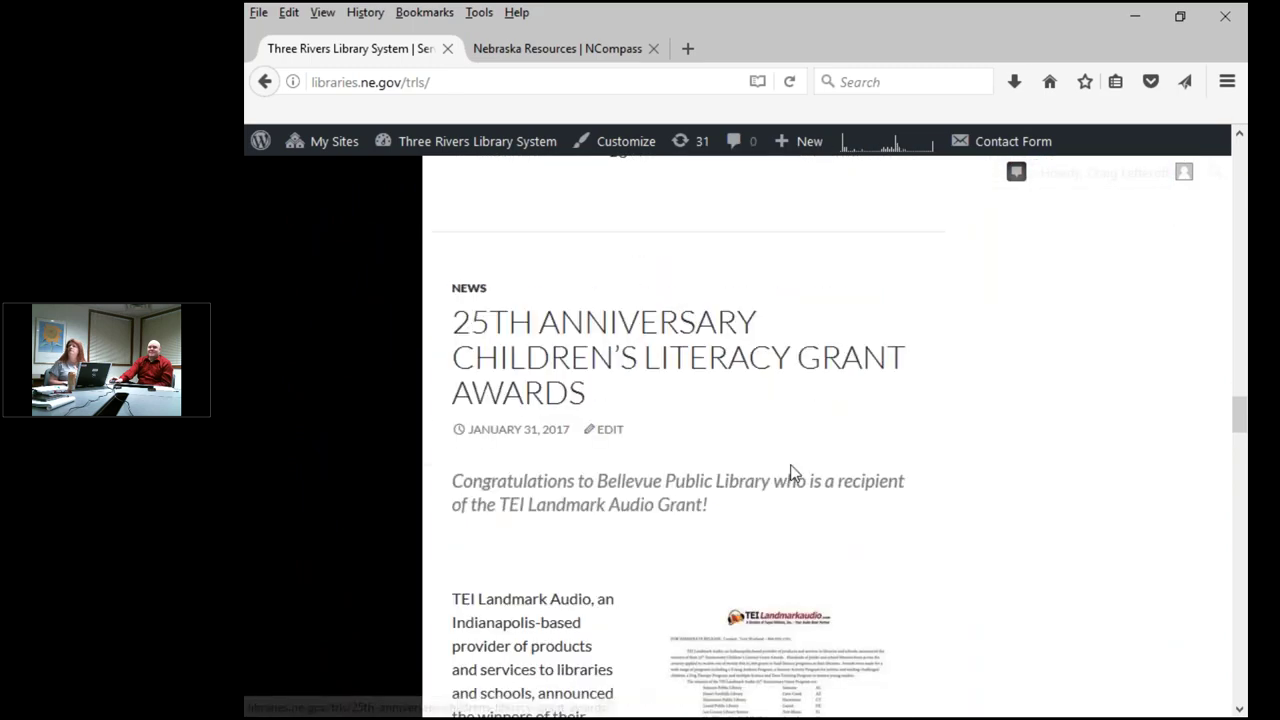
scroll(805, 557, down, 3)
scroll(930, 566, up, 15)
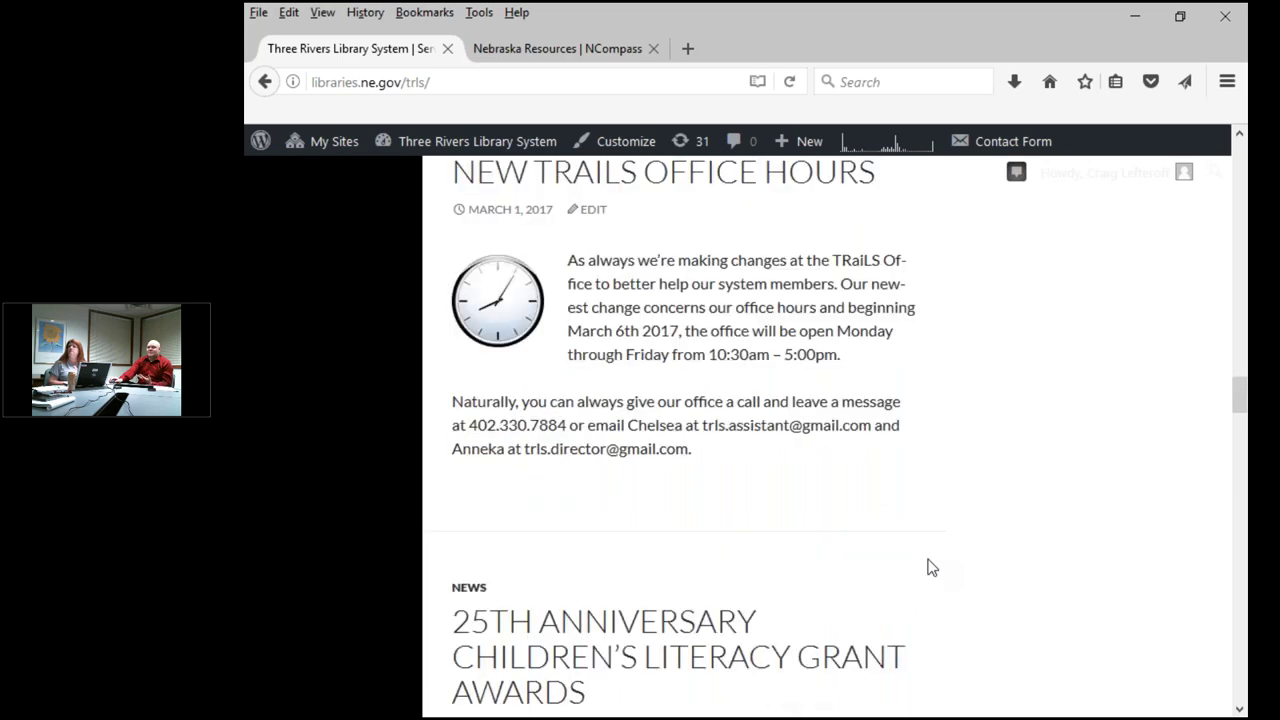
scroll(912, 566, up, 15)
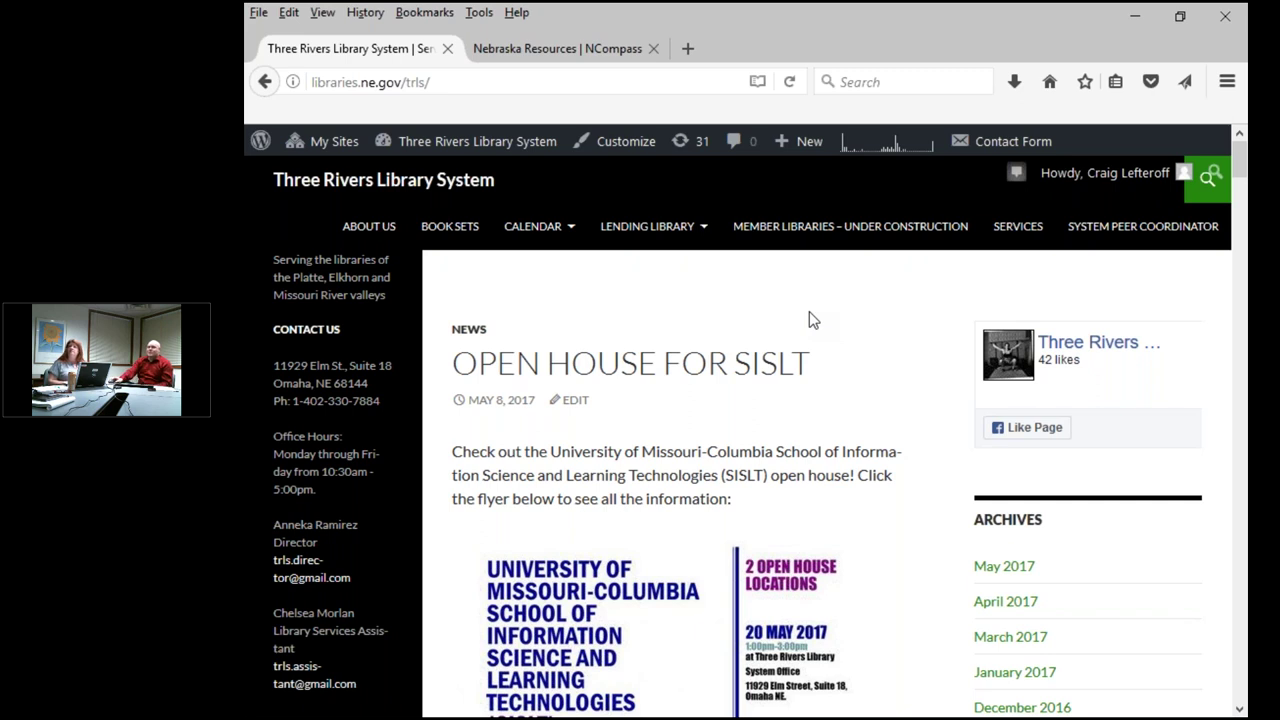
Open the network admin's list of installed themes from the Three Rivers site
mouse_move(330, 141)
mouse_move(366, 180)
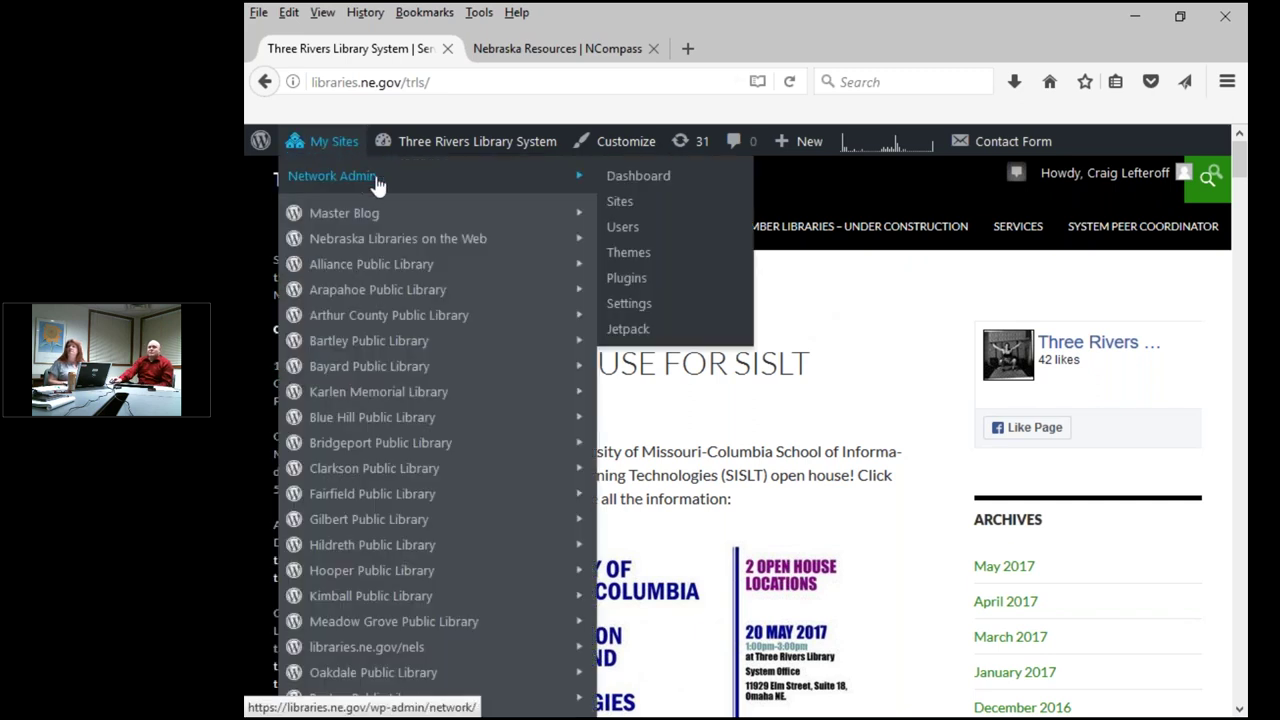
click(628, 253)
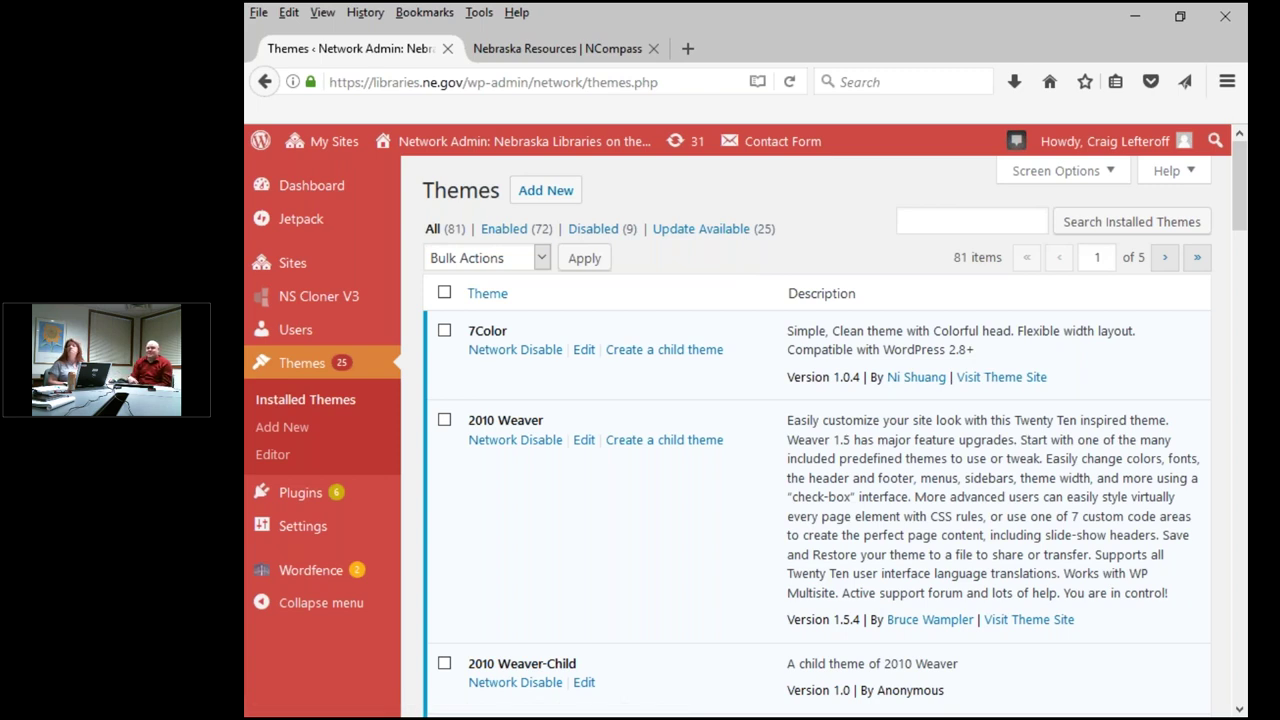
Open the customizer for the NCompass site and browse the themes available to replace the active one
click(590, 48)
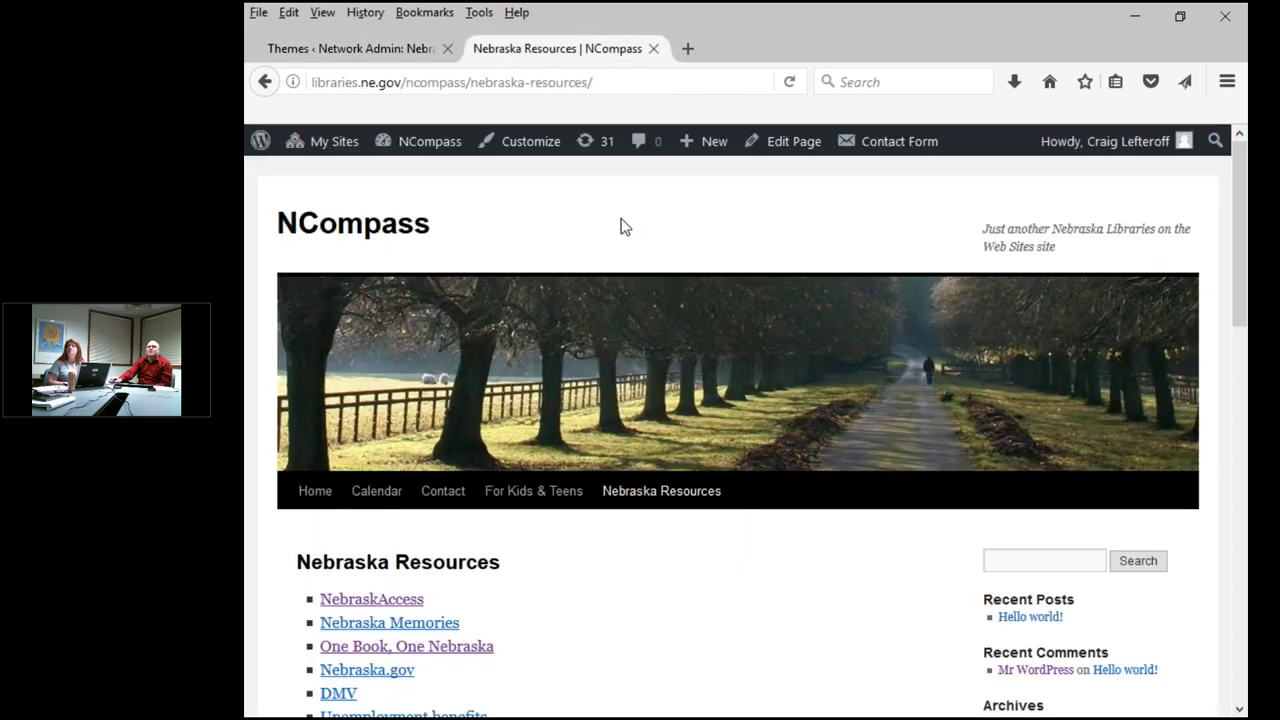
click(514, 149)
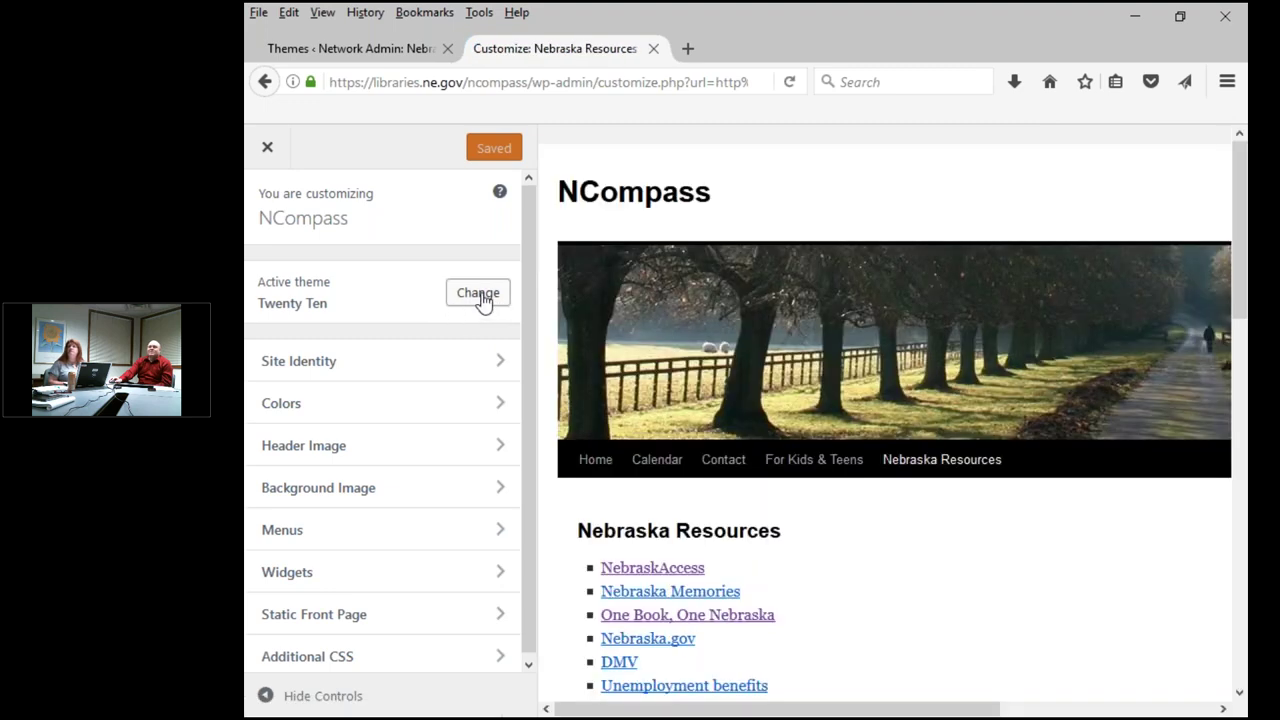
click(481, 299)
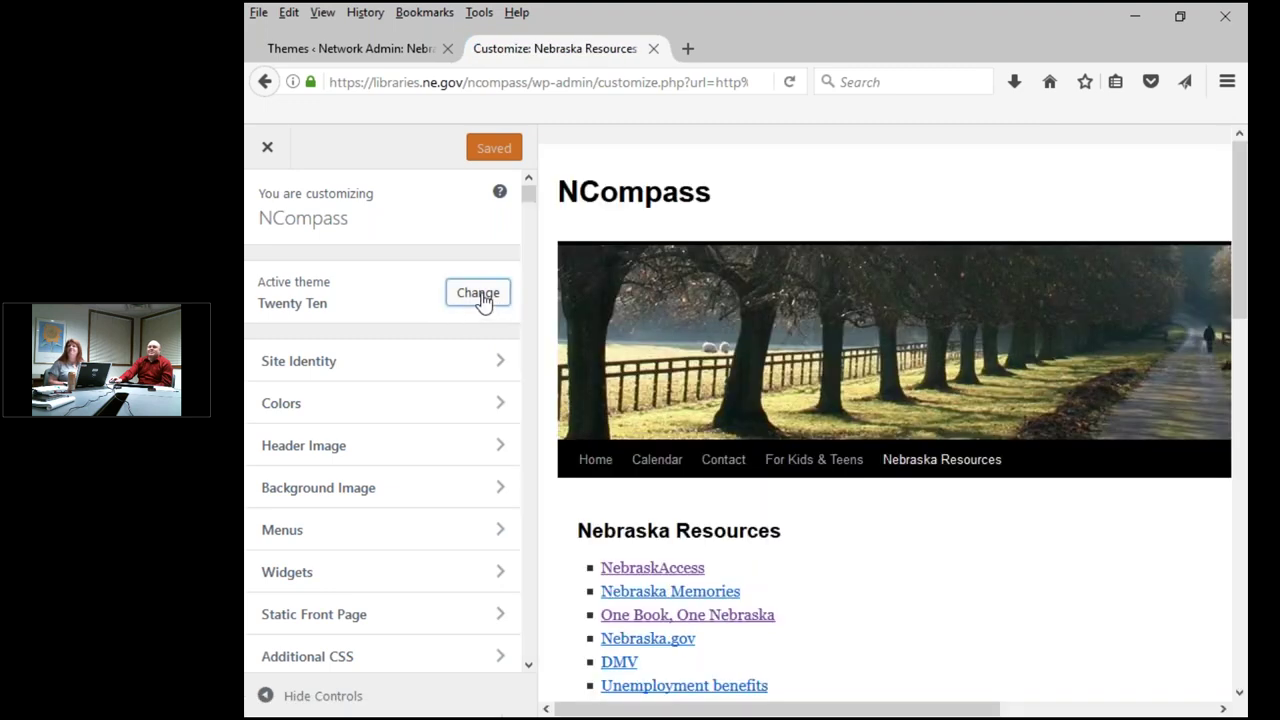
drag(530, 200, 547, 651)
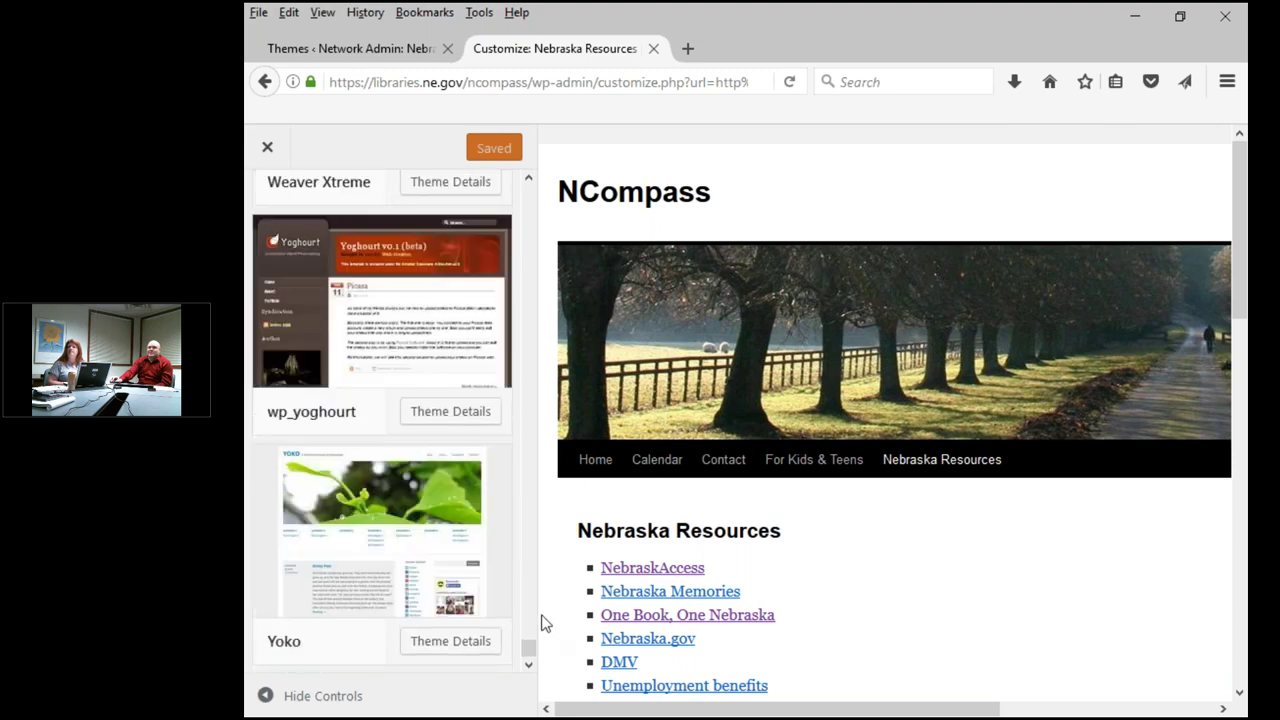
click(531, 612)
click(531, 612)
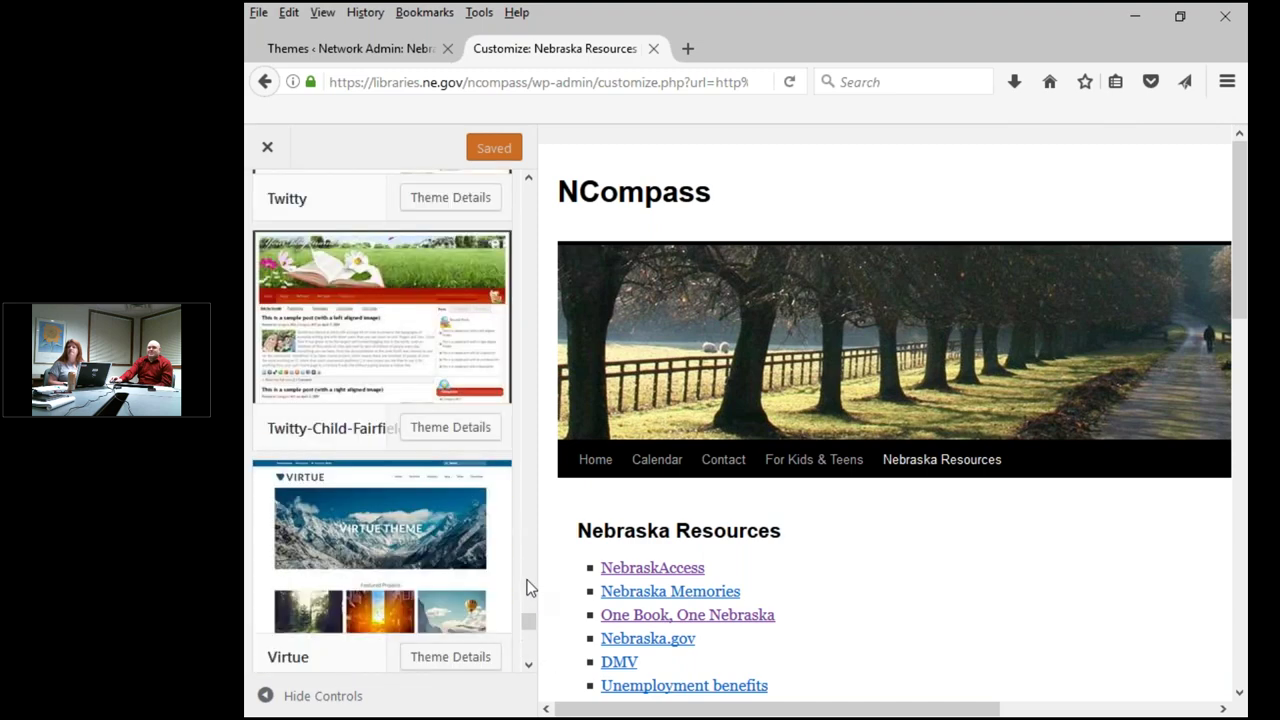
Preview the Virtue theme live on NCompass and look over the Nebraska Resources page and its widgets
click(368, 563)
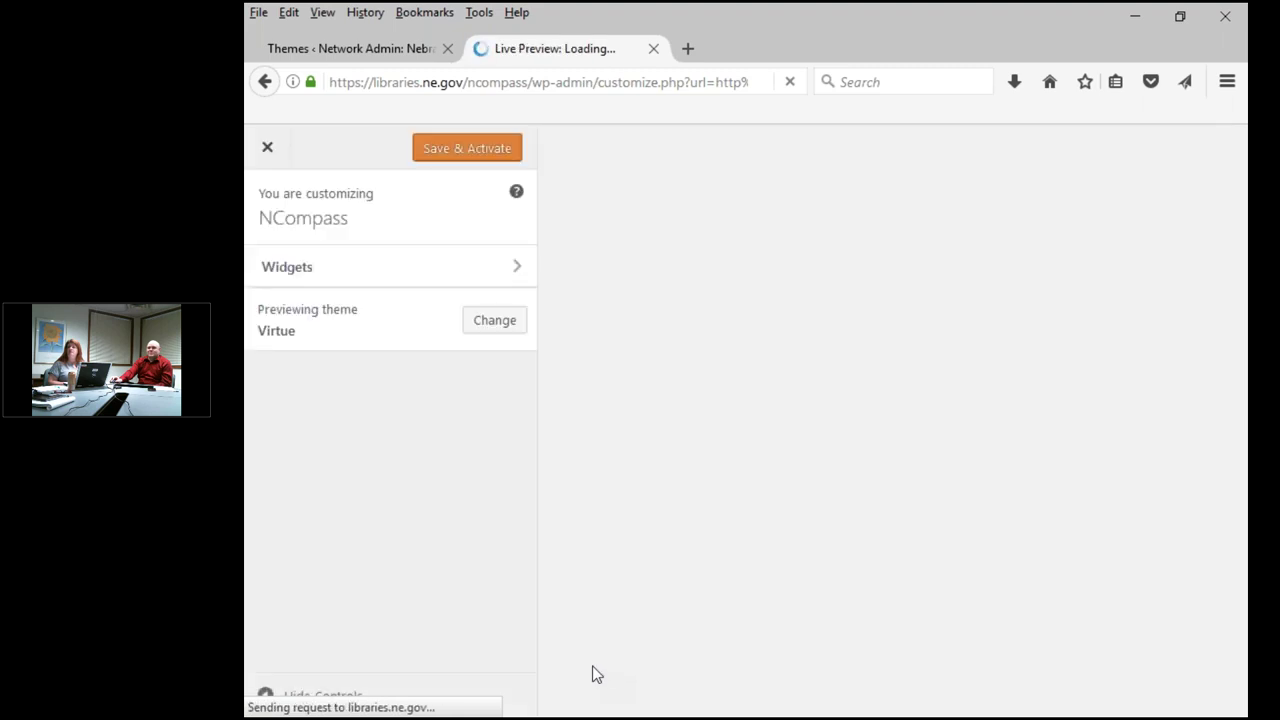
scroll(957, 571, down, 10)
scroll(957, 571, down, 7)
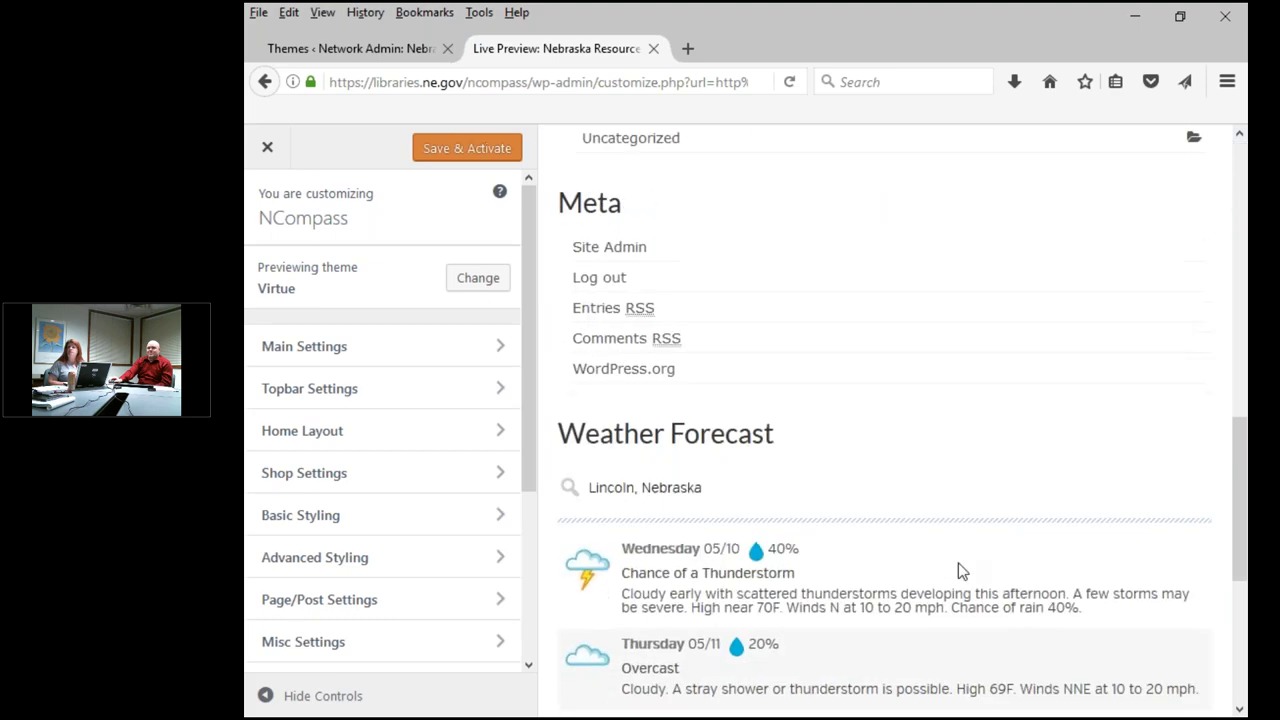
scroll(957, 571, up, 10)
scroll(957, 571, up, 5)
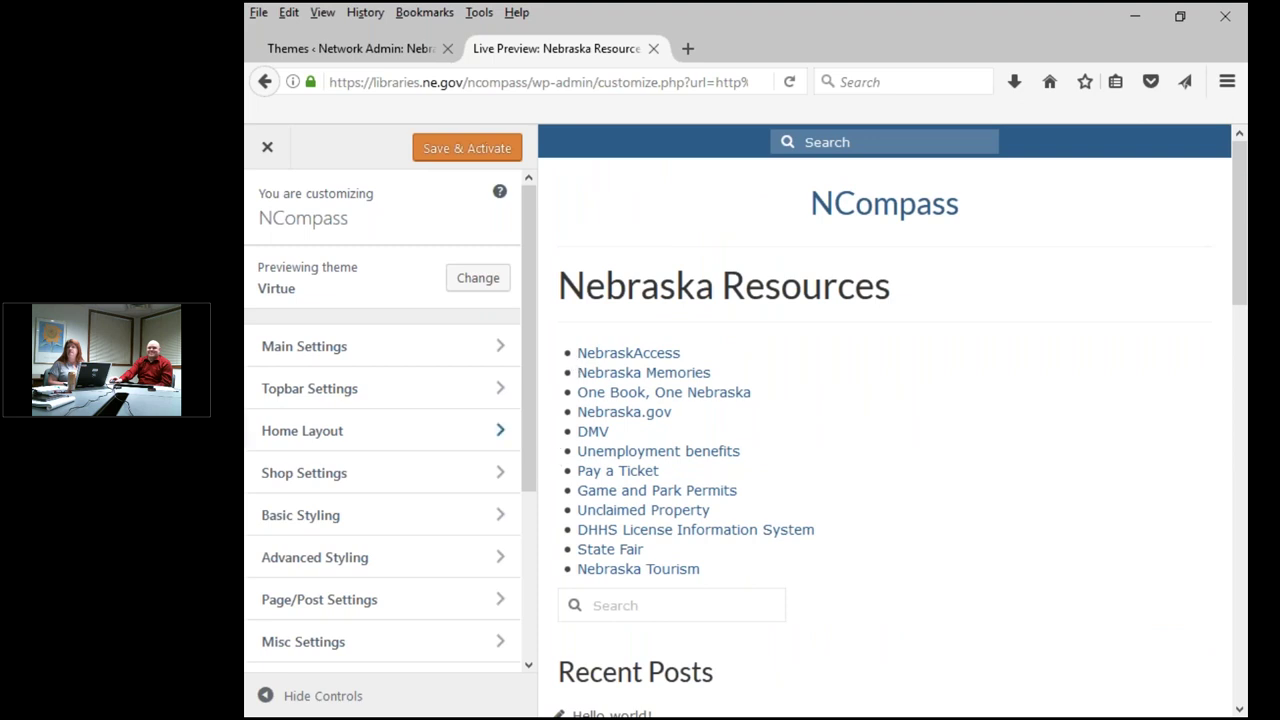
In Virtue's Home Layout settings, set the home page sidebar to Footer Column 1 and the latest post display to Full
click(470, 393)
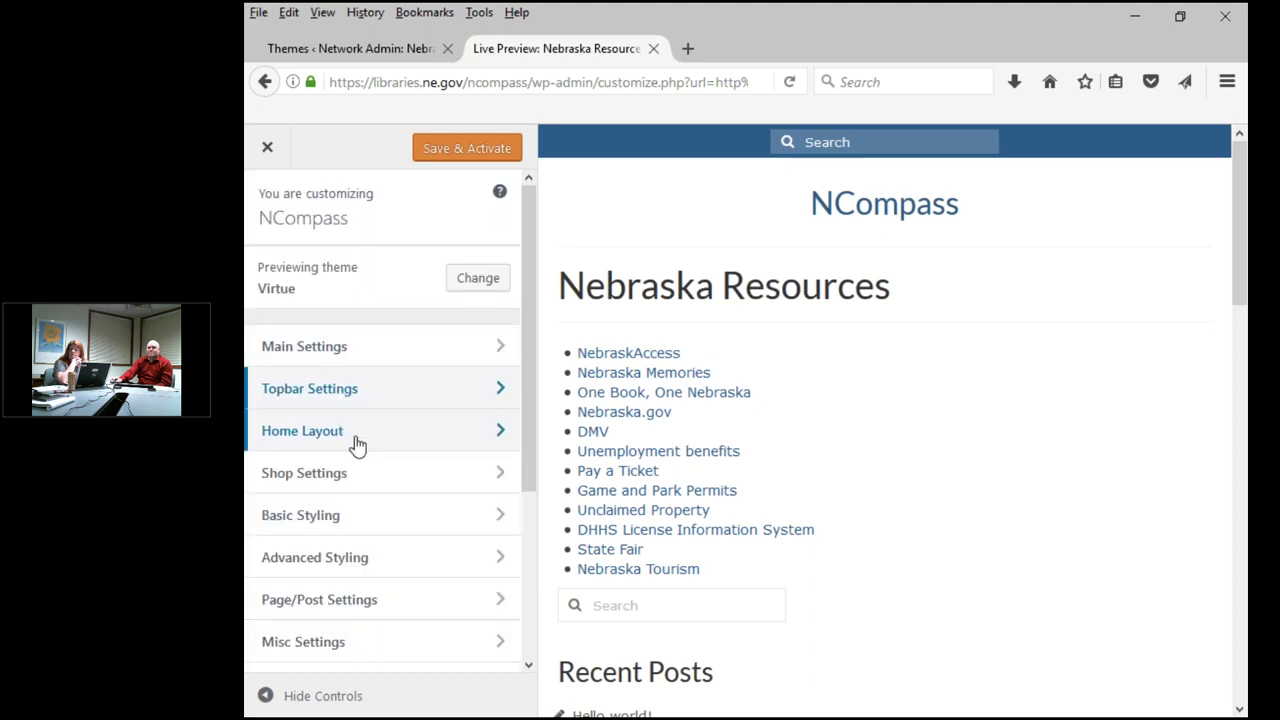
click(354, 444)
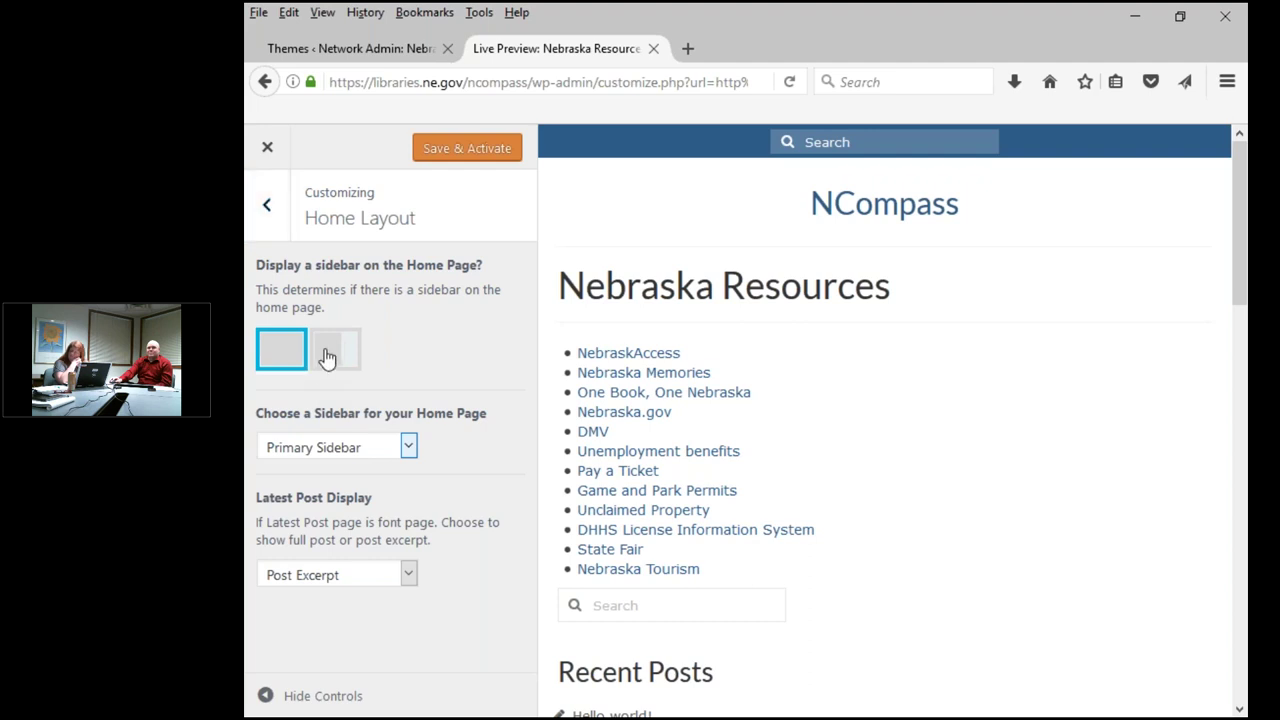
click(409, 448)
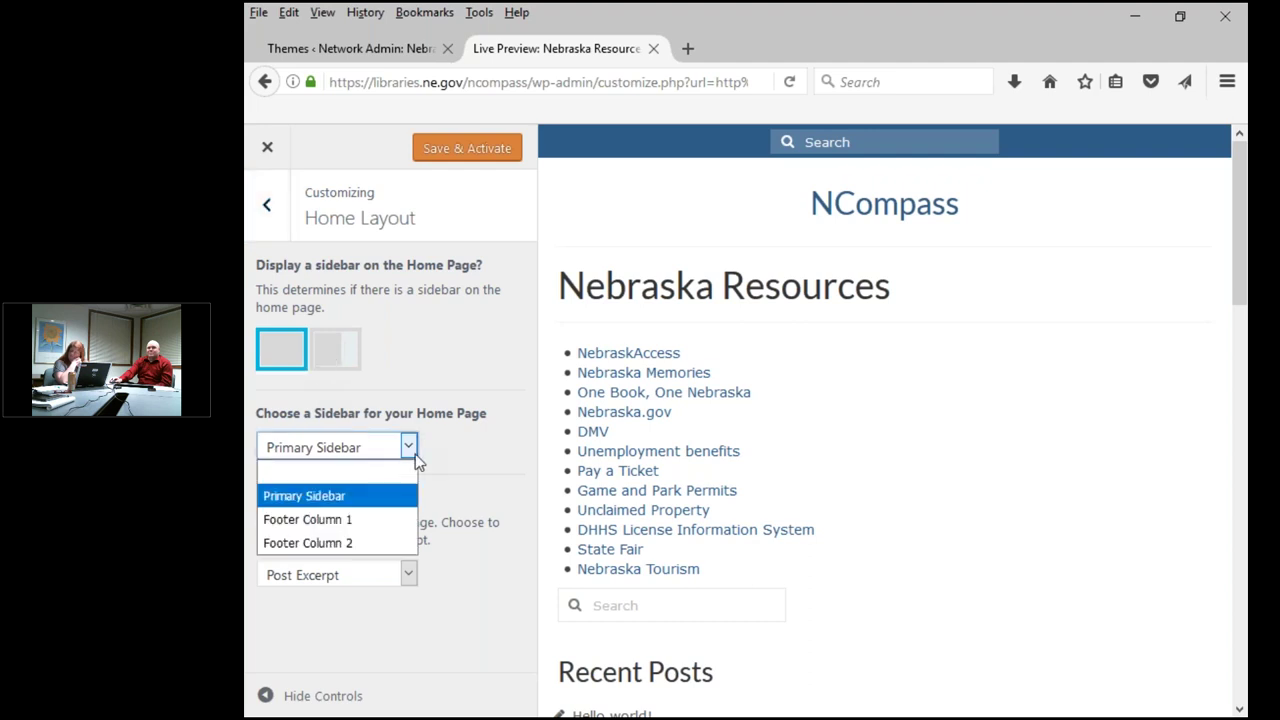
click(383, 528)
click(409, 575)
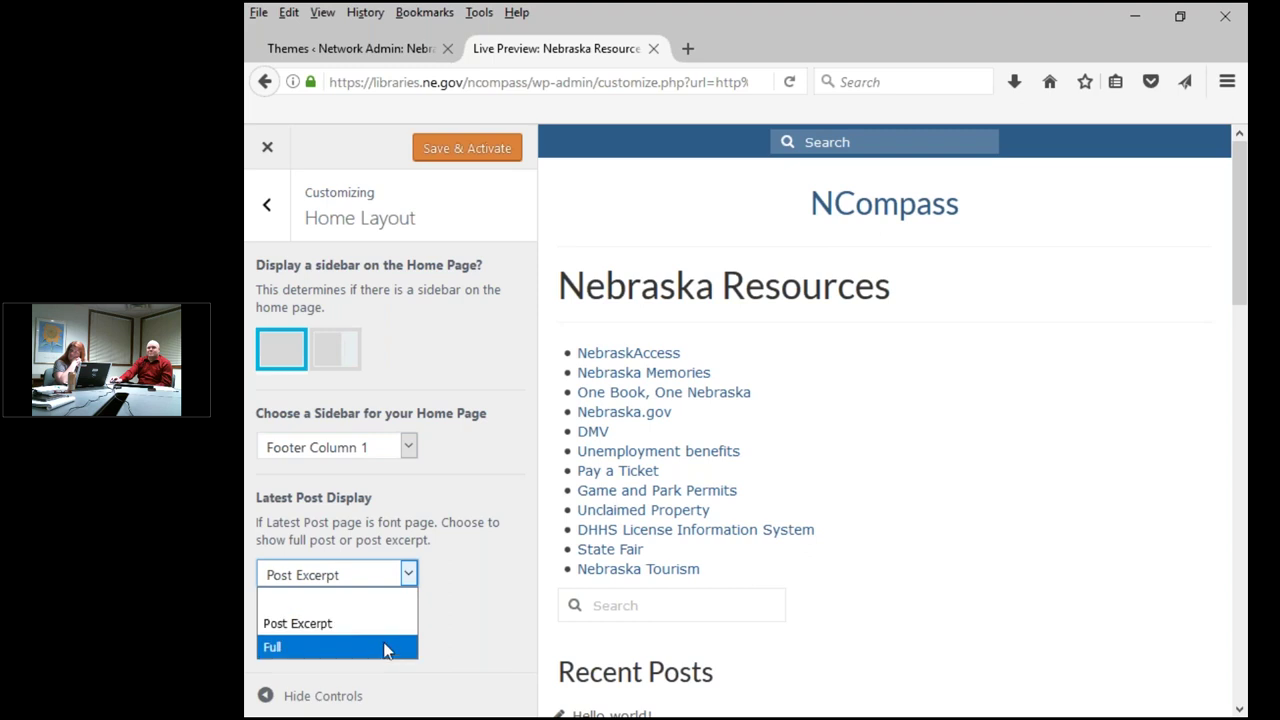
click(386, 652)
click(266, 205)
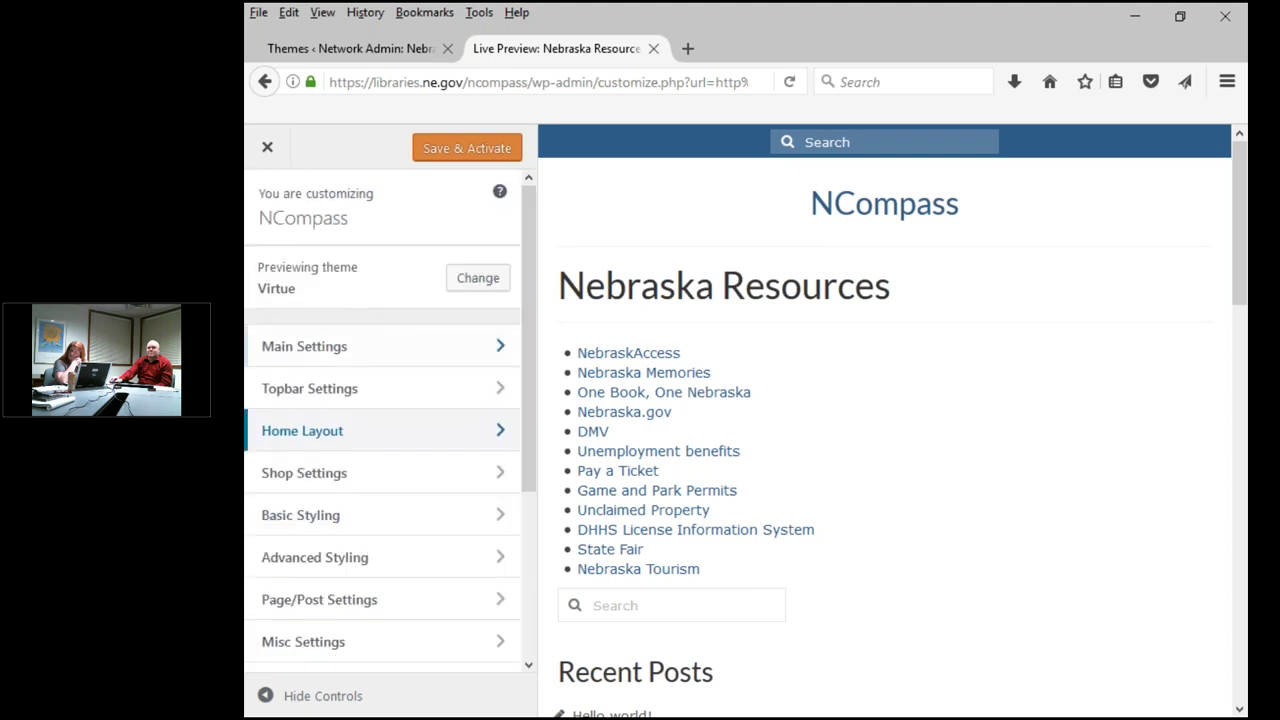
Look over Virtue's Shop Settings and the remaining customization sections, and leave the live preview without activating the theme
click(383, 482)
click(268, 217)
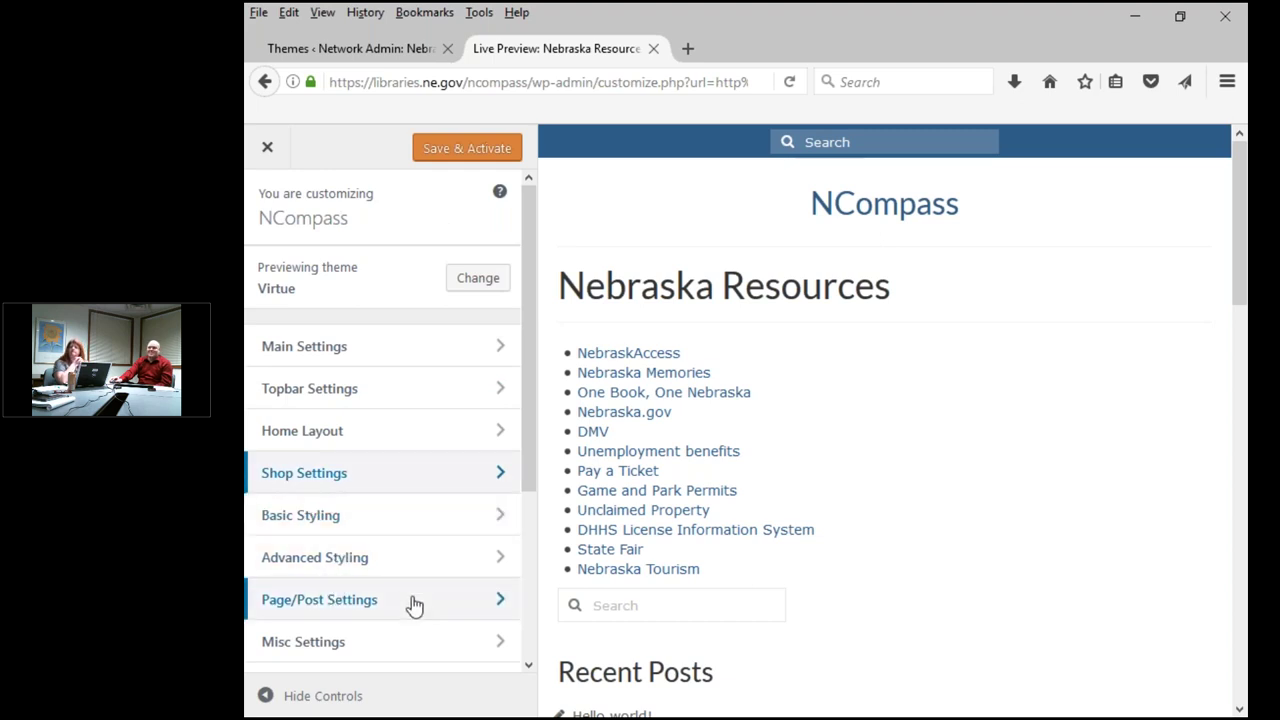
scroll(425, 606, down, 3)
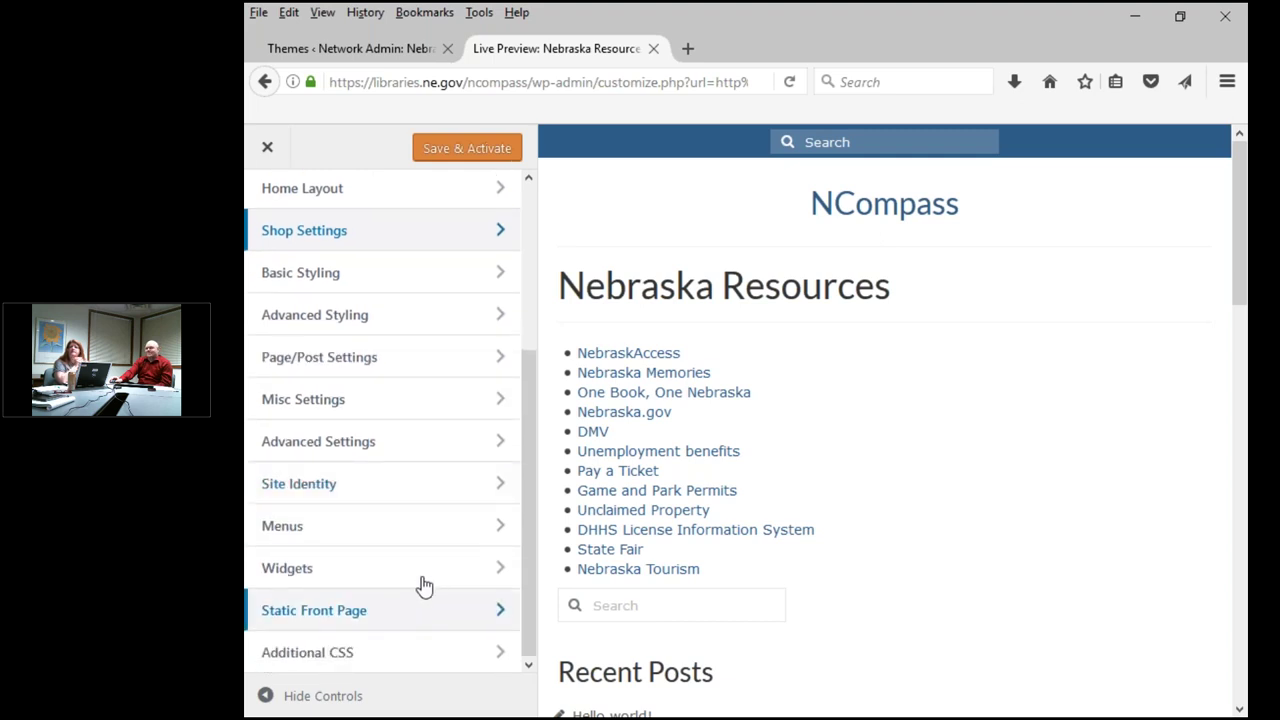
click(265, 82)
click(860, 386)
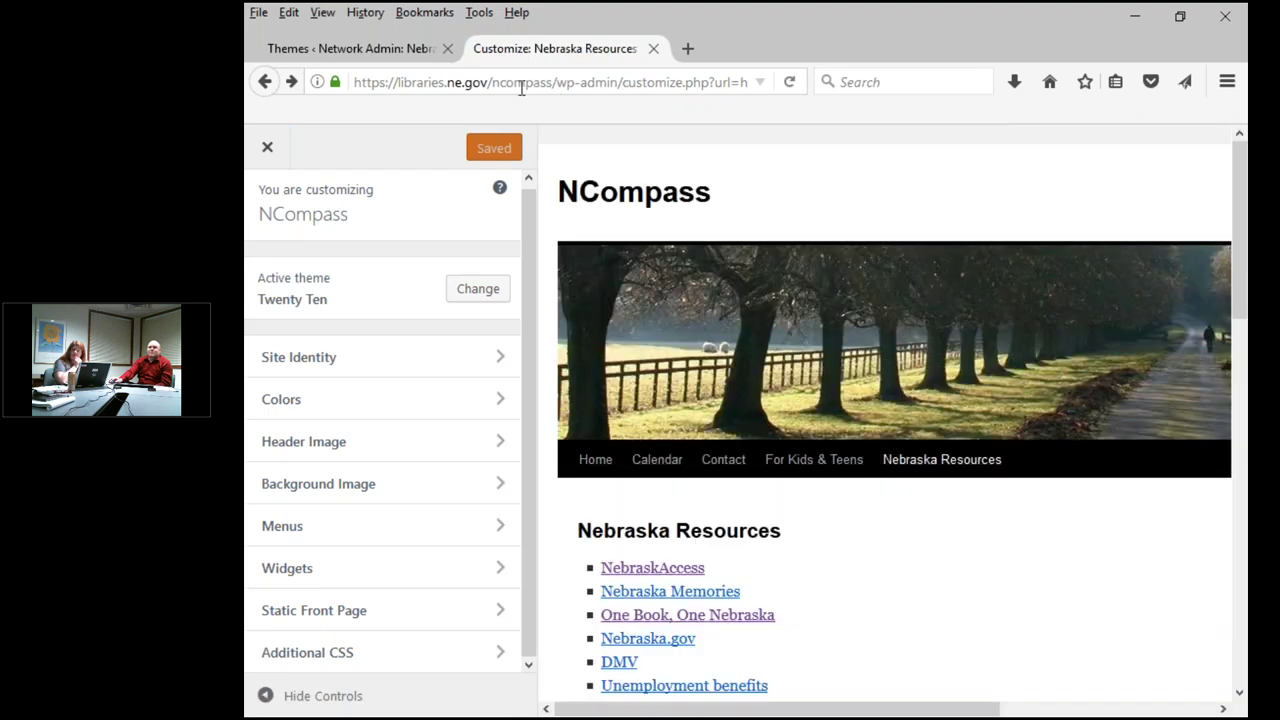
Open the customizer of the battlecreek site by replacing ncompass in the current address
double_click(521, 84)
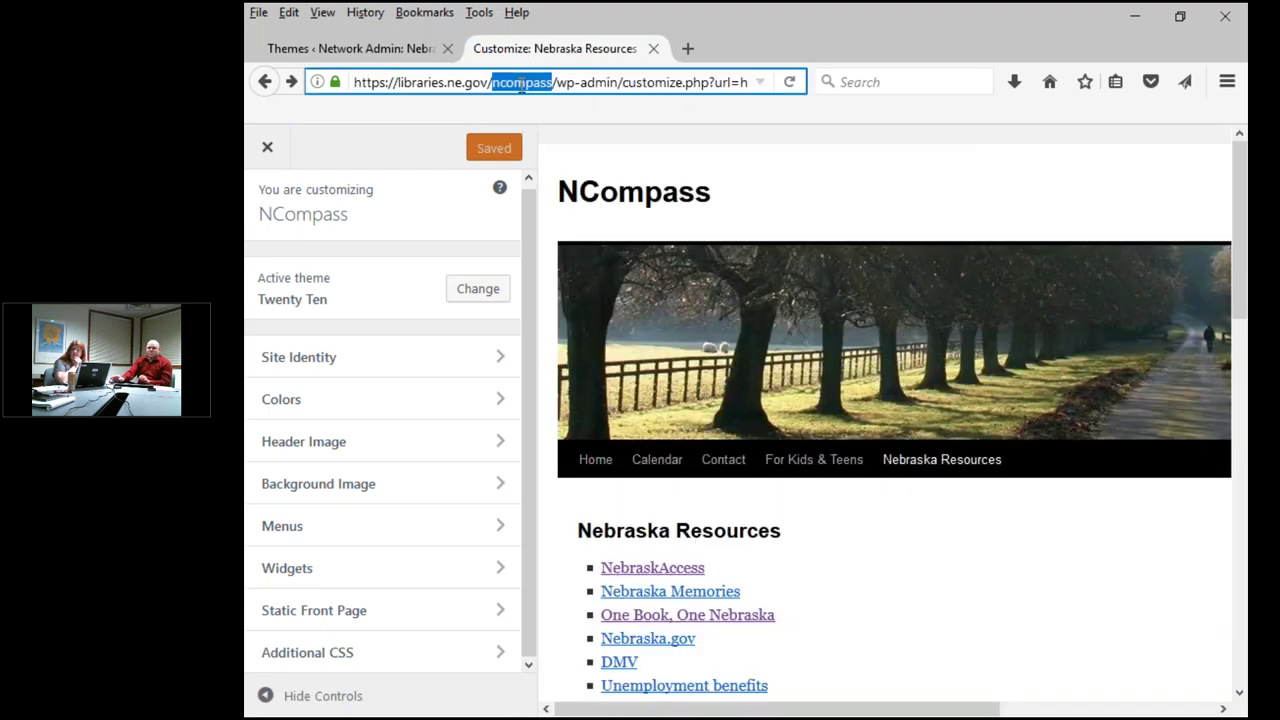
text(battlecreek)
key(Return)
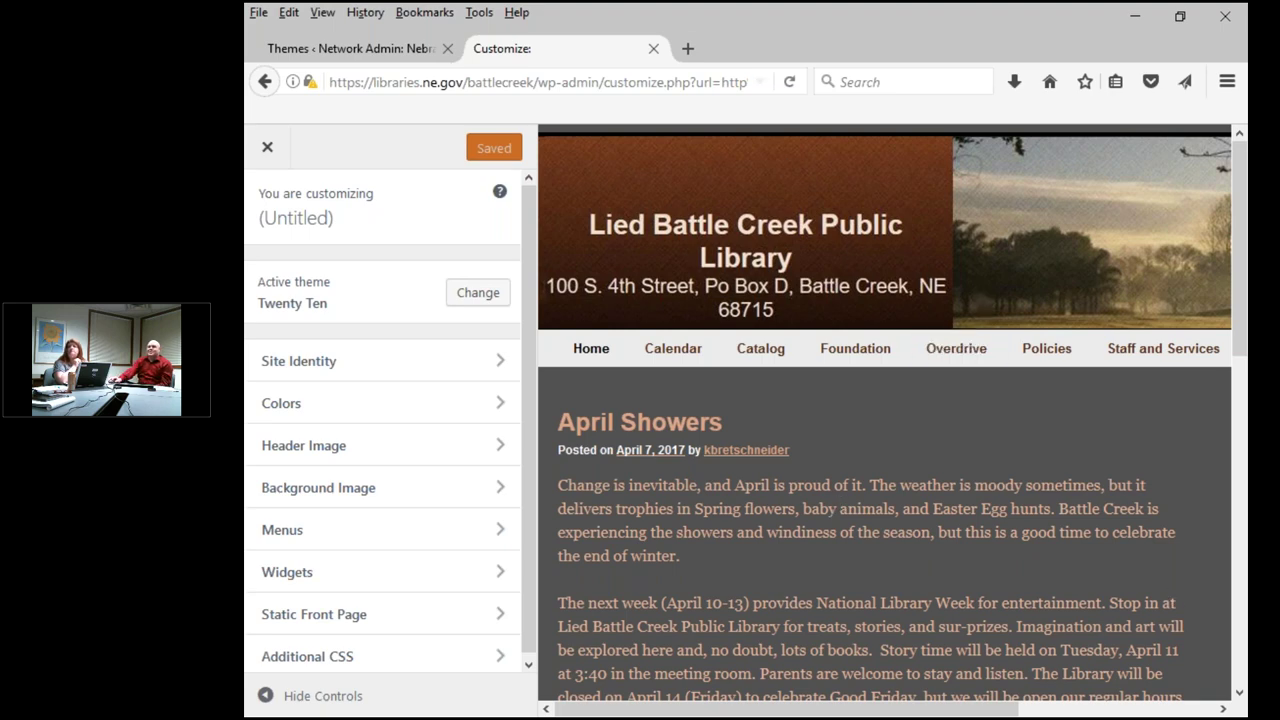
Open the libraries.ne.gov/ncompass site in a new browser tab
click(702, 47)
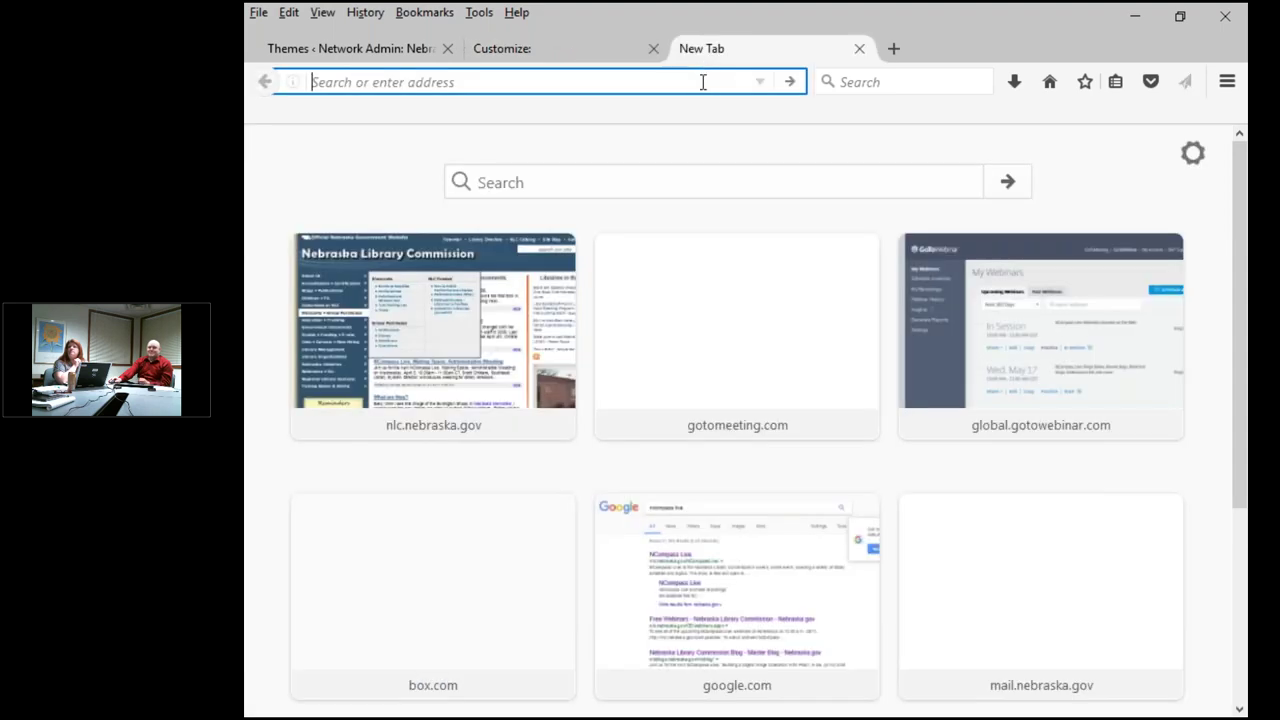
text(liibrary)
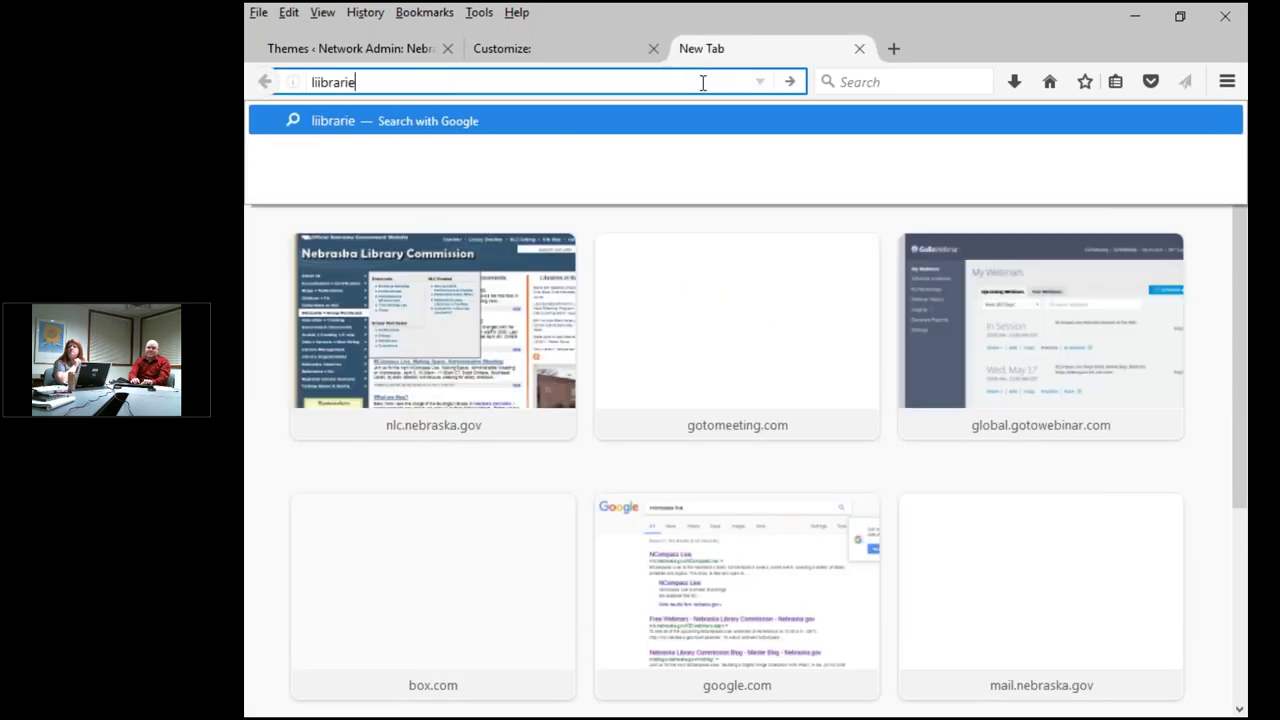
key(BackSpace)
key(BackSpace)
key(BackSpace)
key(BackSpace)
key(BackSpace)
key(BackSpace)
text(brar)
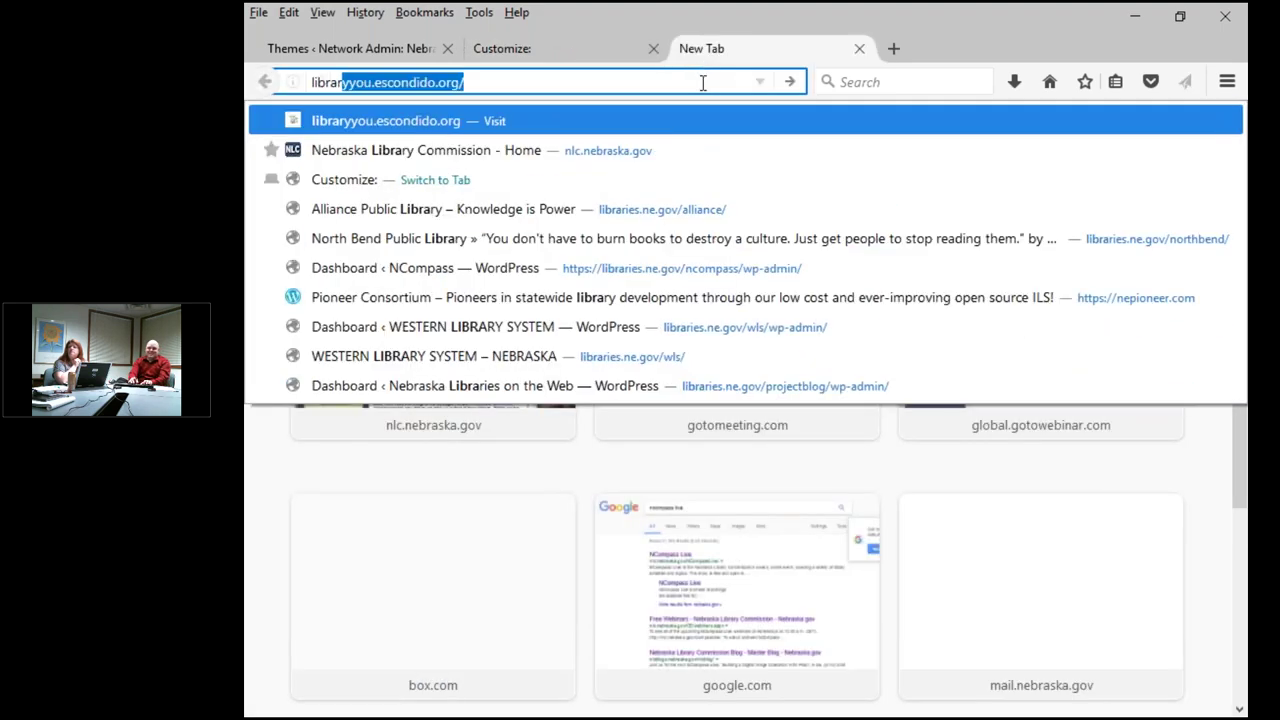
text(ies.nee.gov)
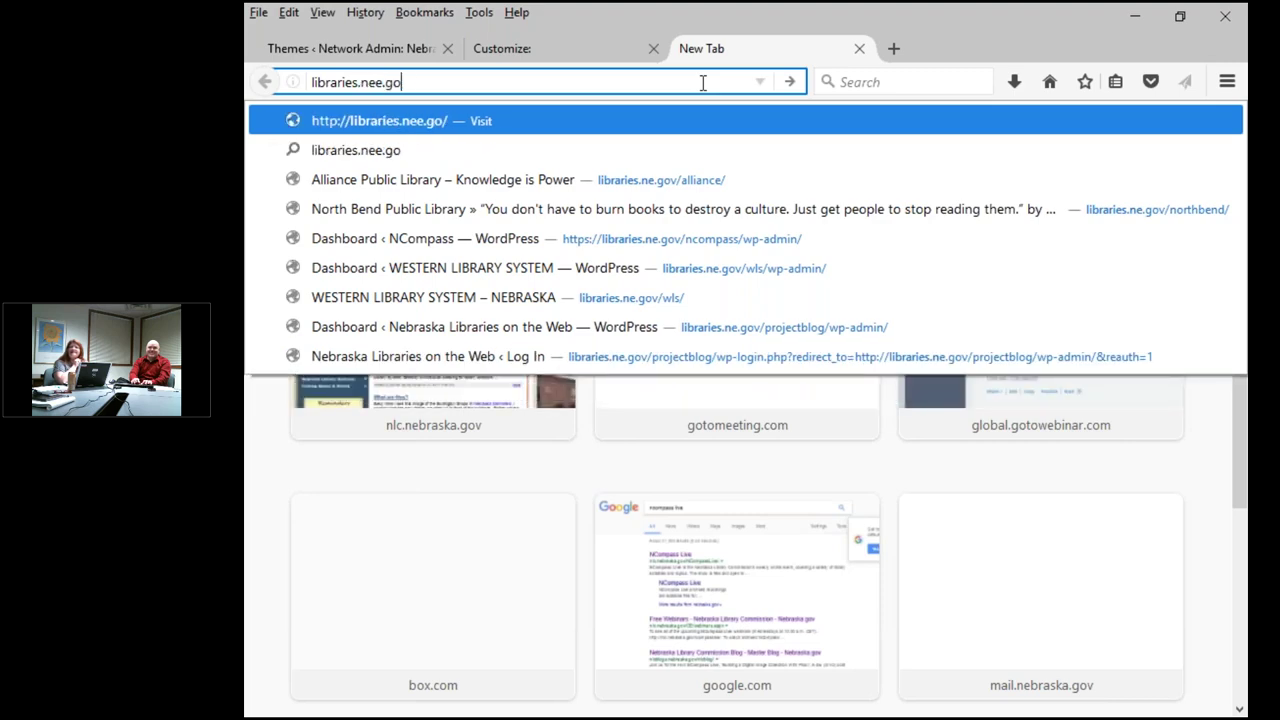
key(BackSpace)
key(BackSpace)
key(BackSpace)
key(BackSpace)
key(BackSpace)
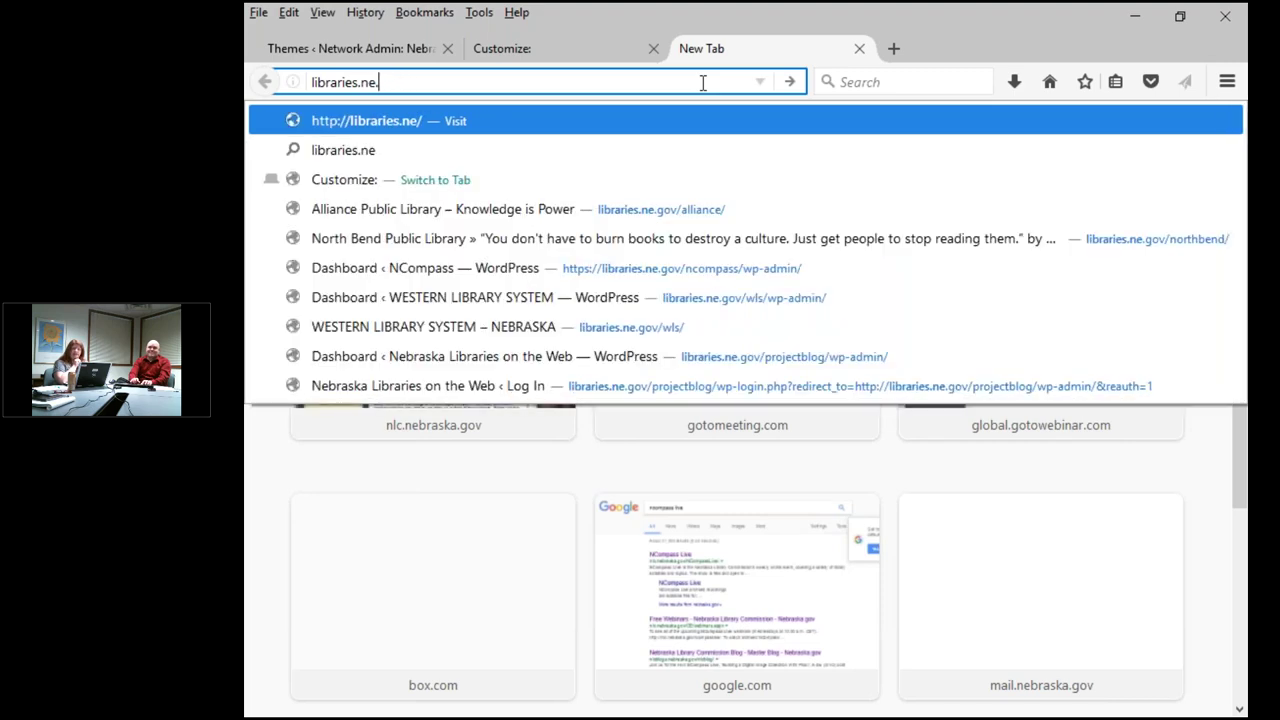
text(.gov/ncompass)
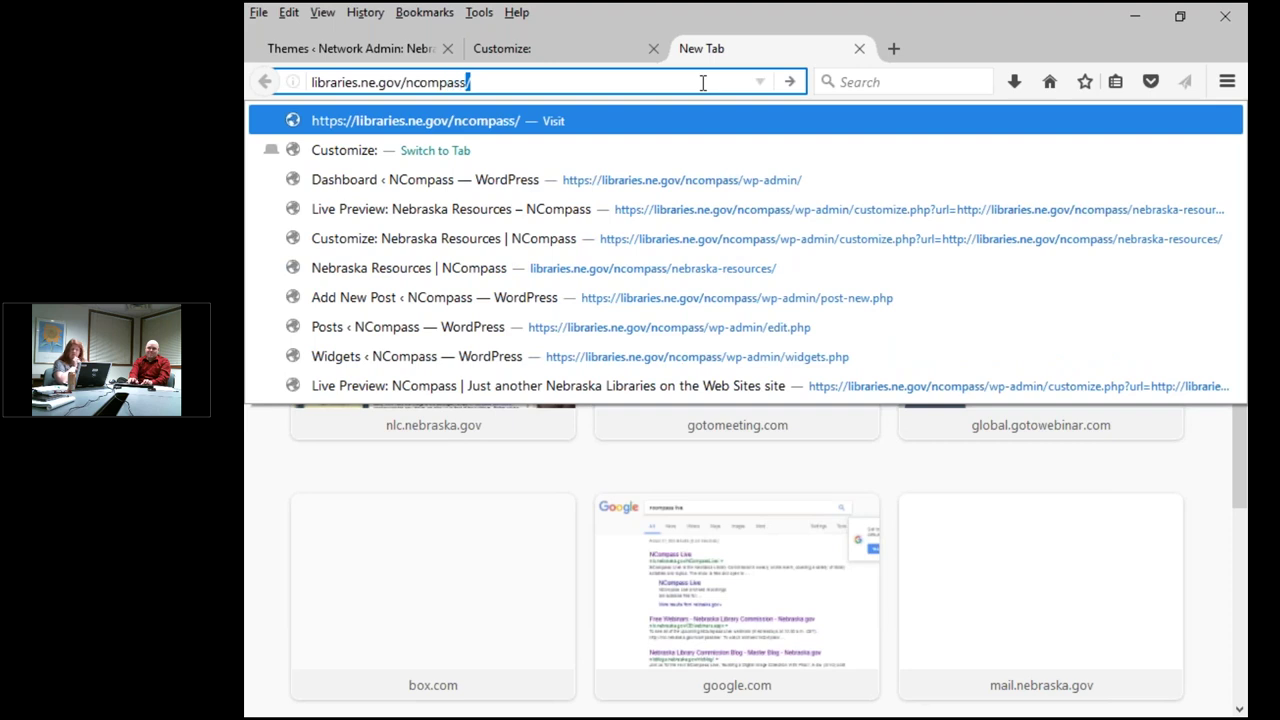
key(Return)
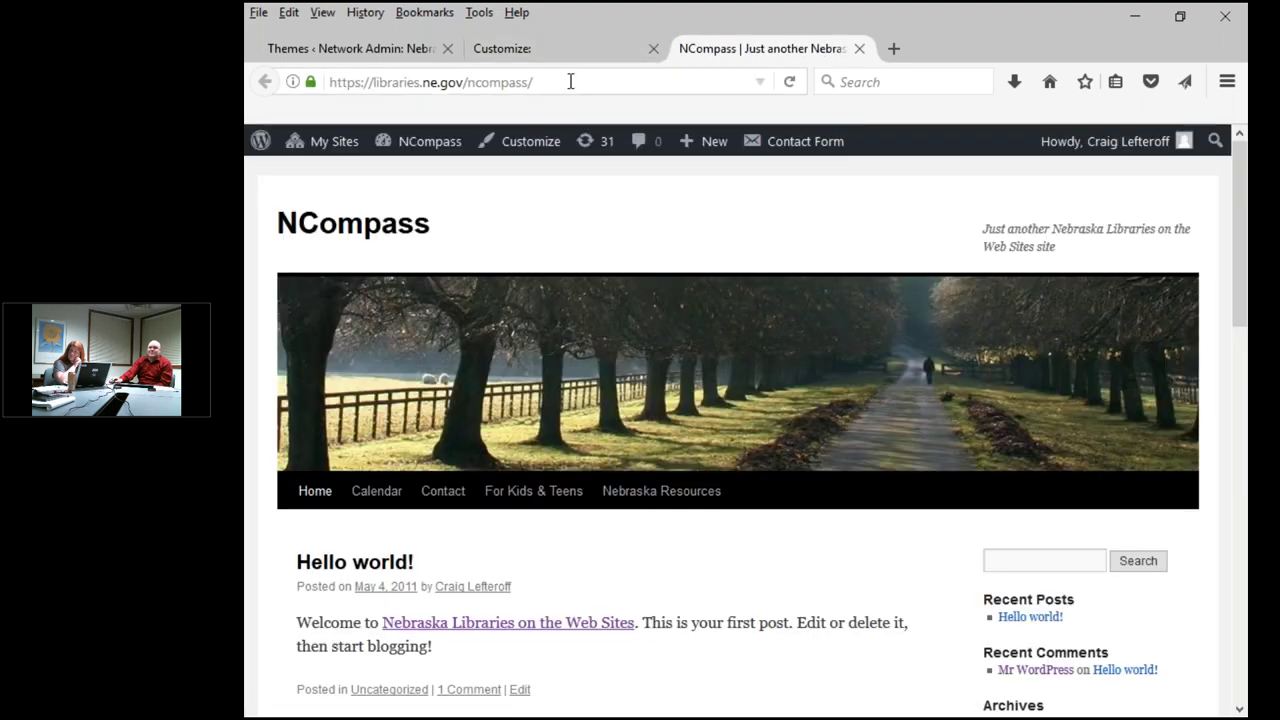
Open the Additional CSS of the Battle Creek site and read through its rules to the end
click(544, 40)
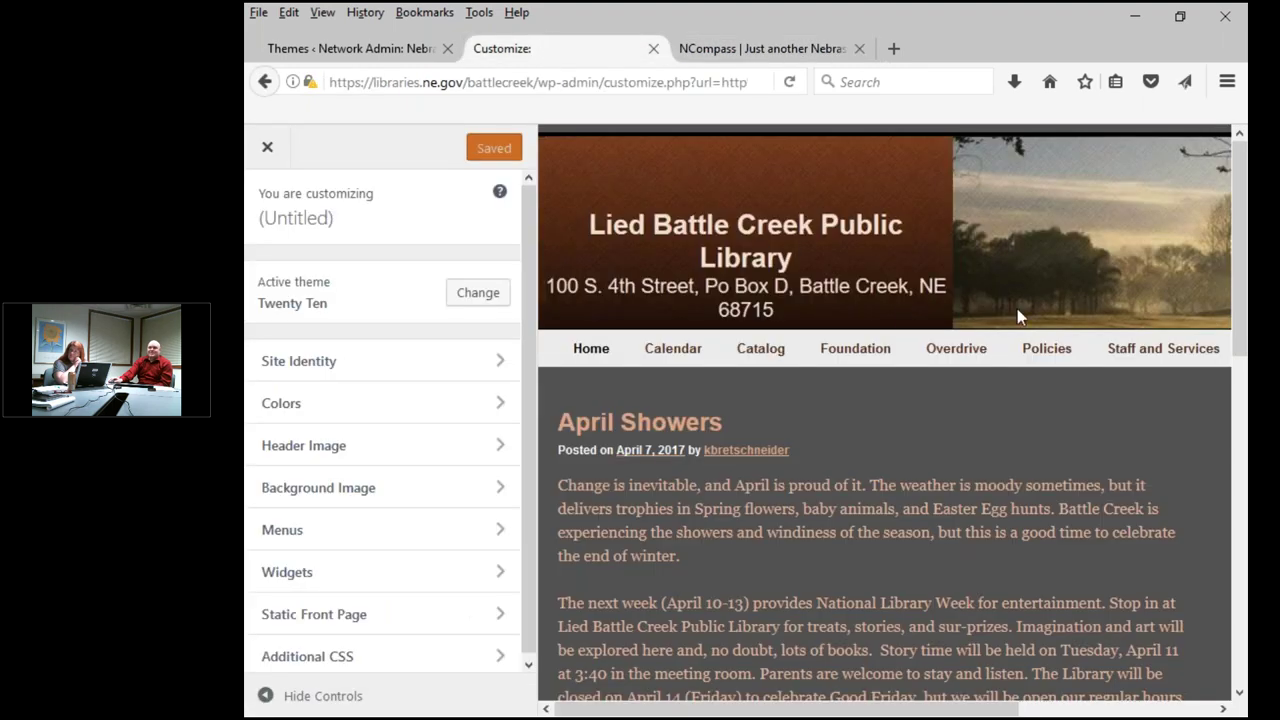
click(414, 656)
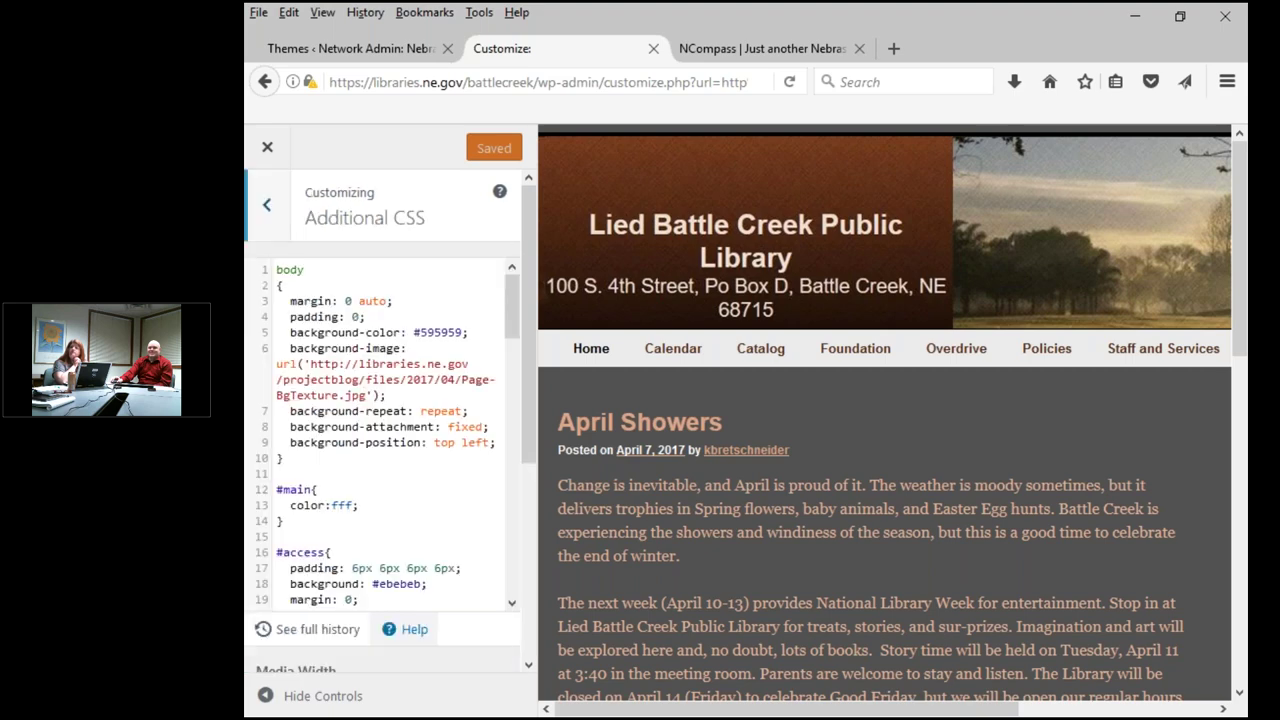
scroll(480, 352, down, 20)
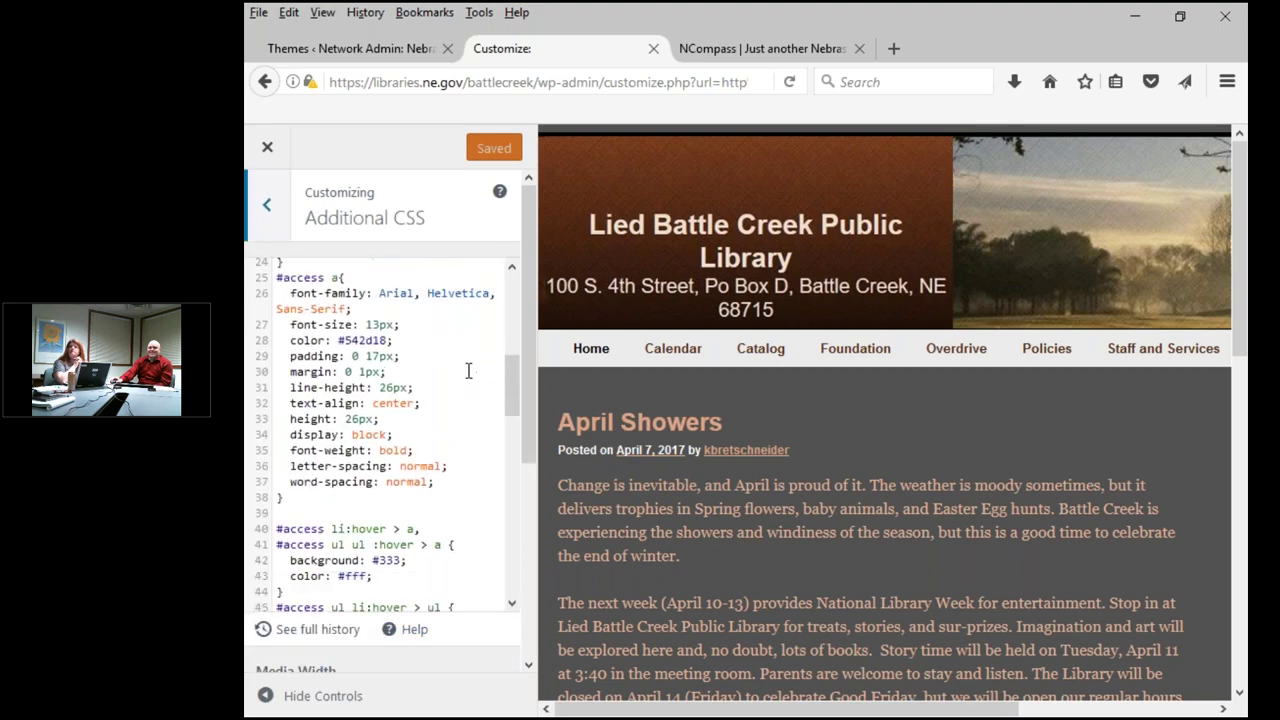
scroll(456, 395, down, 10)
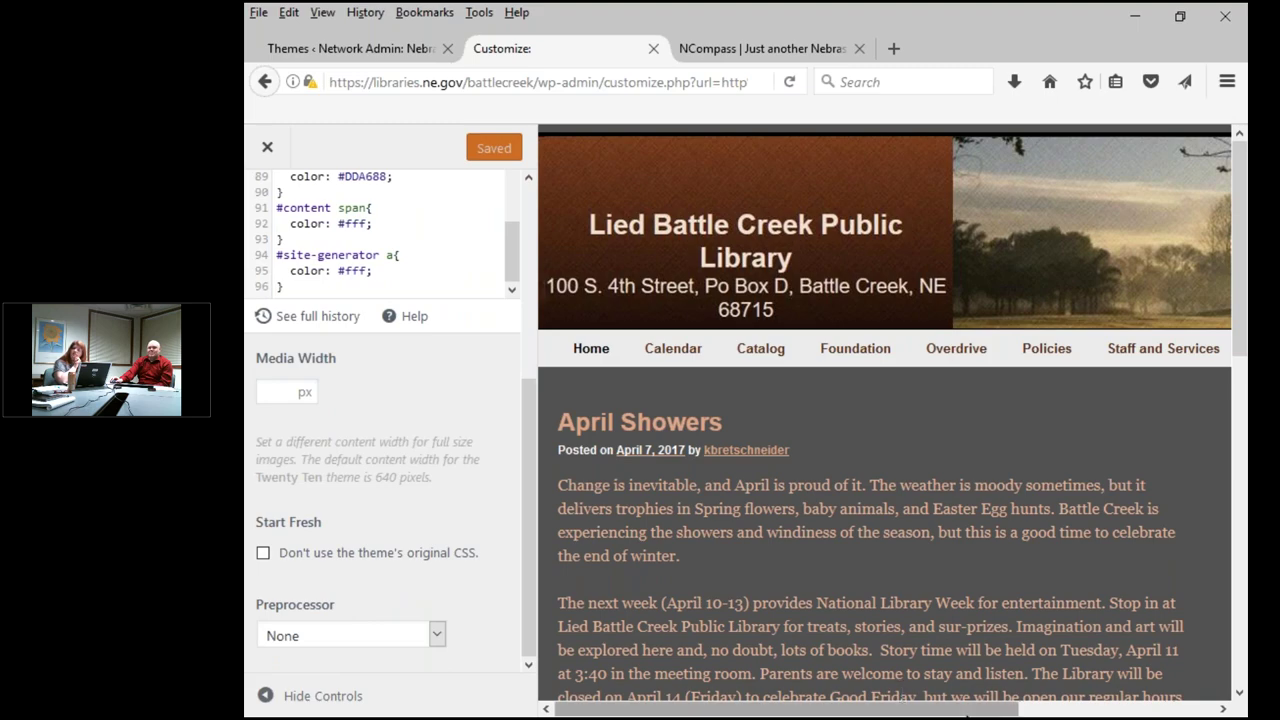
Compare the Battle Creek site's customized header, menu and sidebar with the plain Twenty Ten design of the NCompass site
drag(969, 708, 1160, 708)
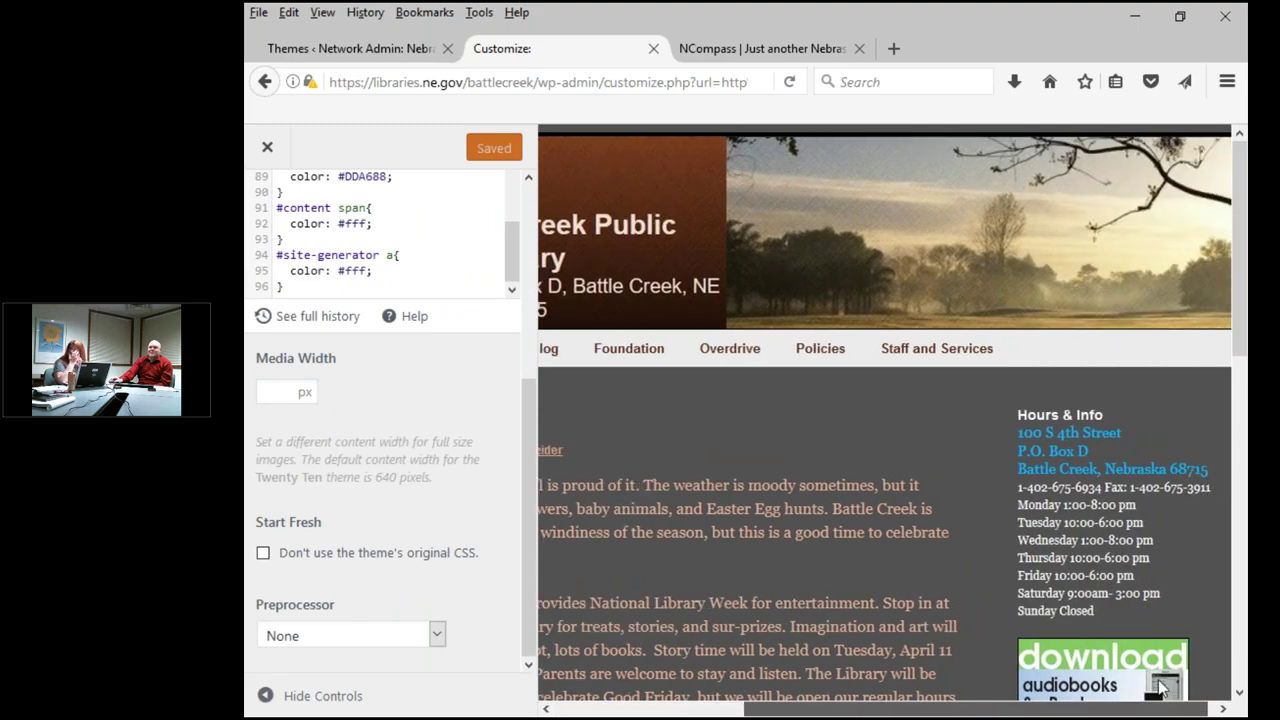
scroll(1092, 575, down, 5)
scroll(1090, 567, down, 1)
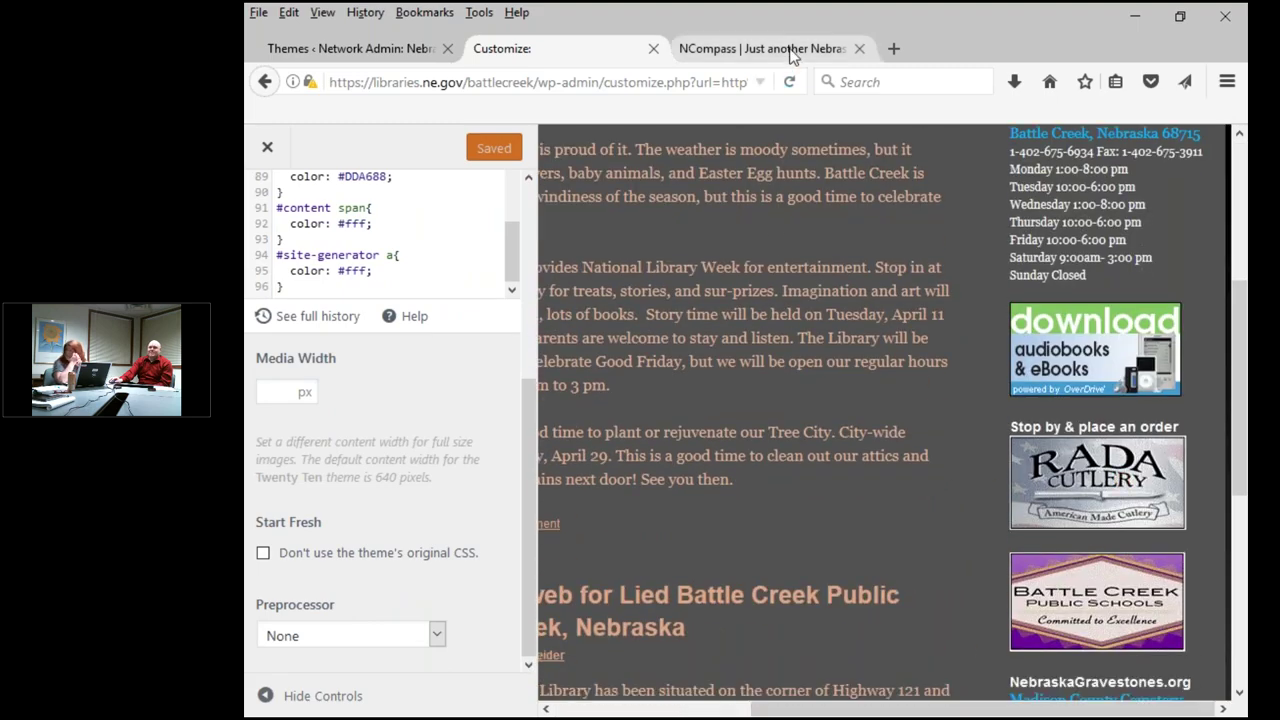
click(760, 48)
click(600, 48)
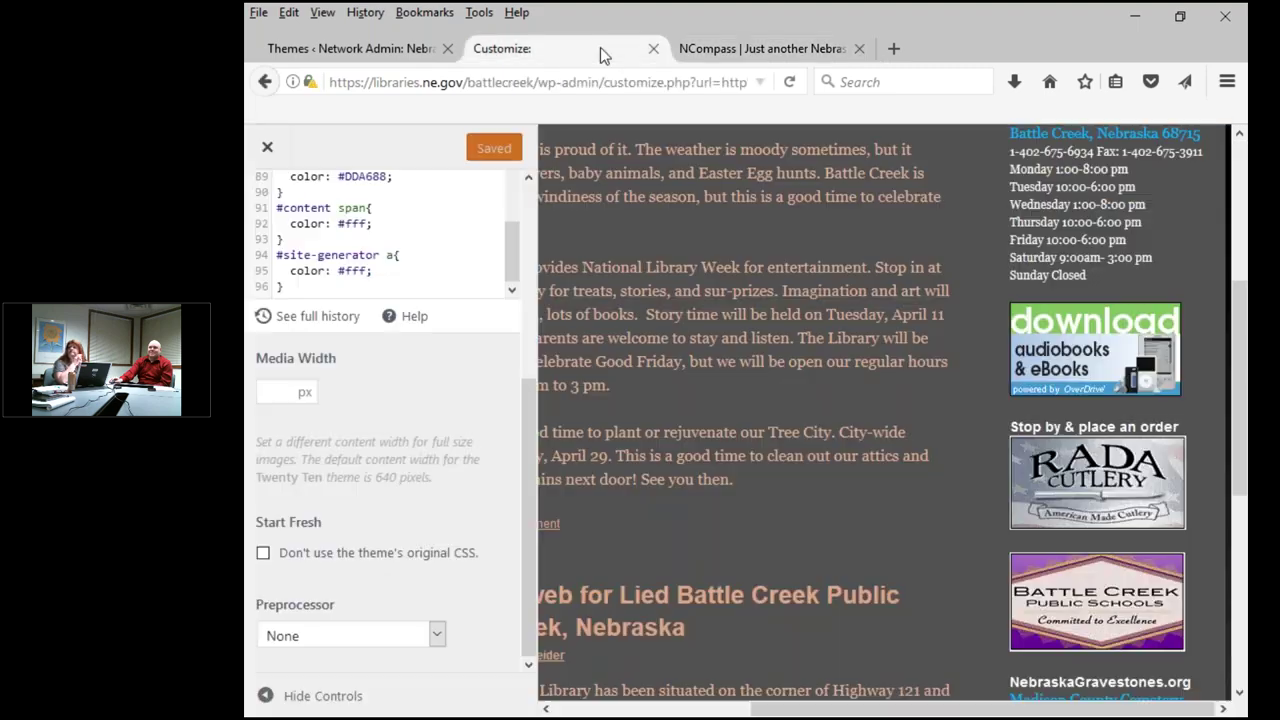
scroll(880, 420, up, 4)
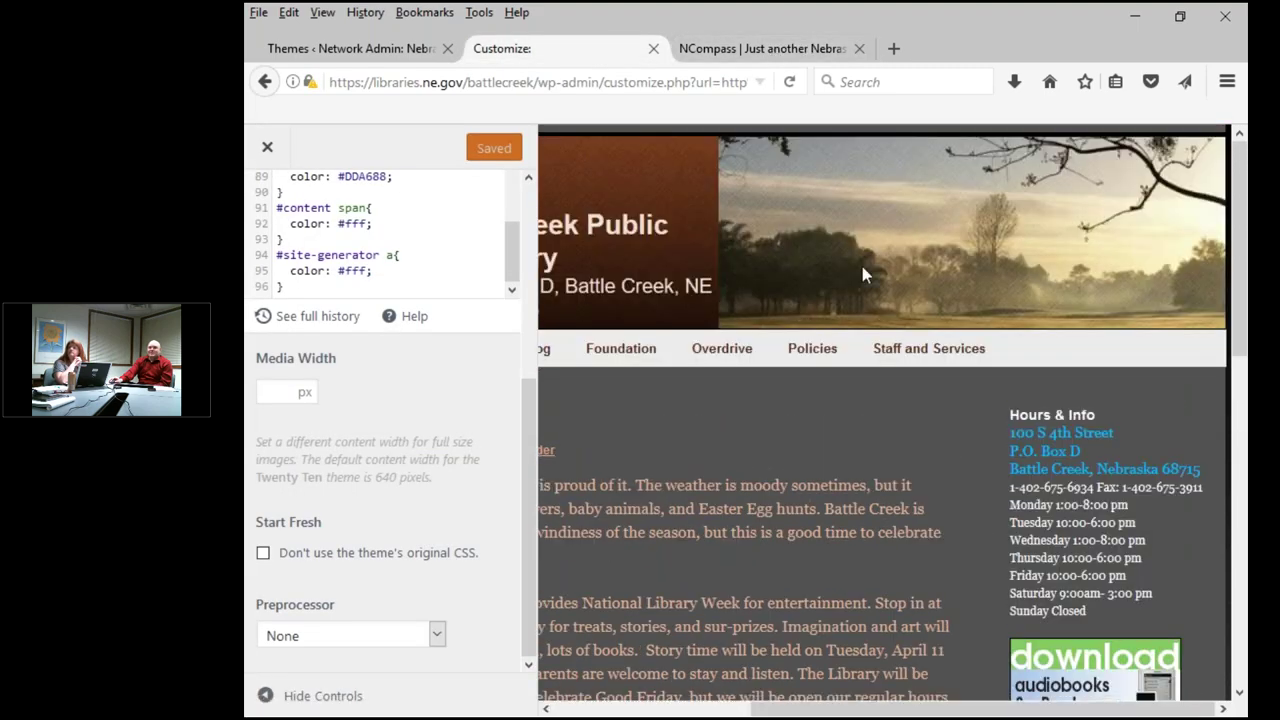
click(779, 52)
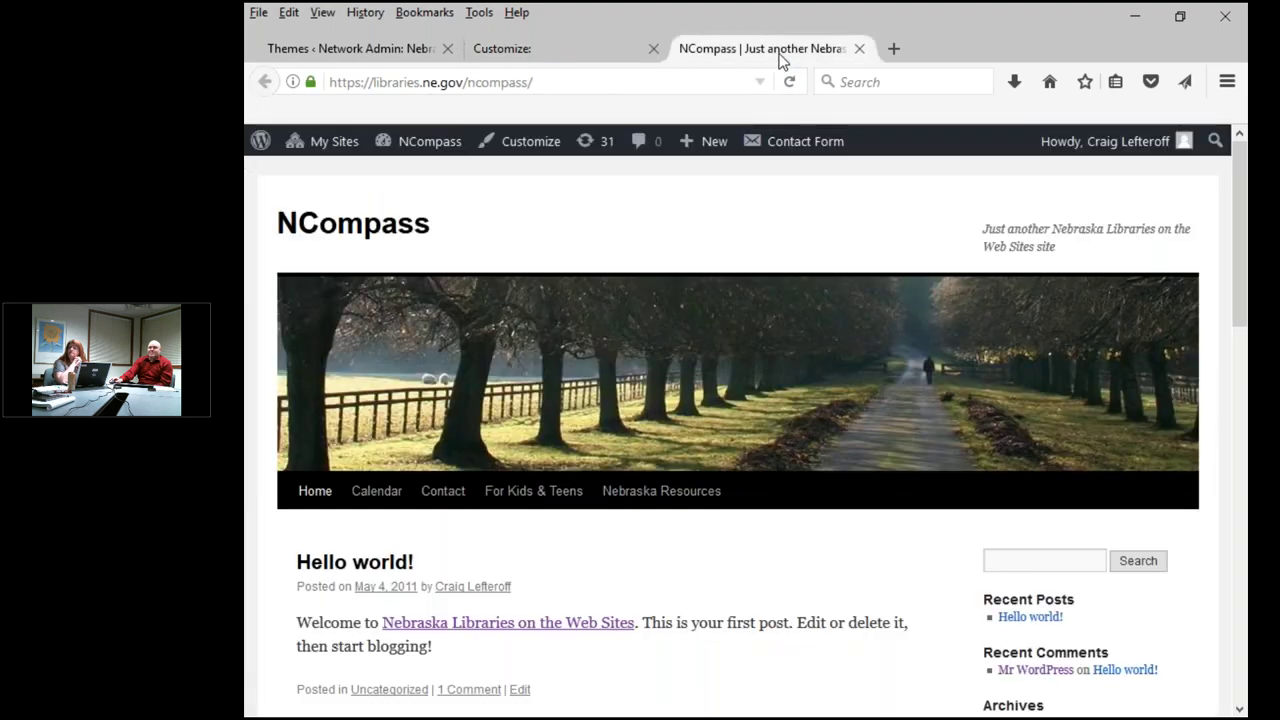
click(601, 42)
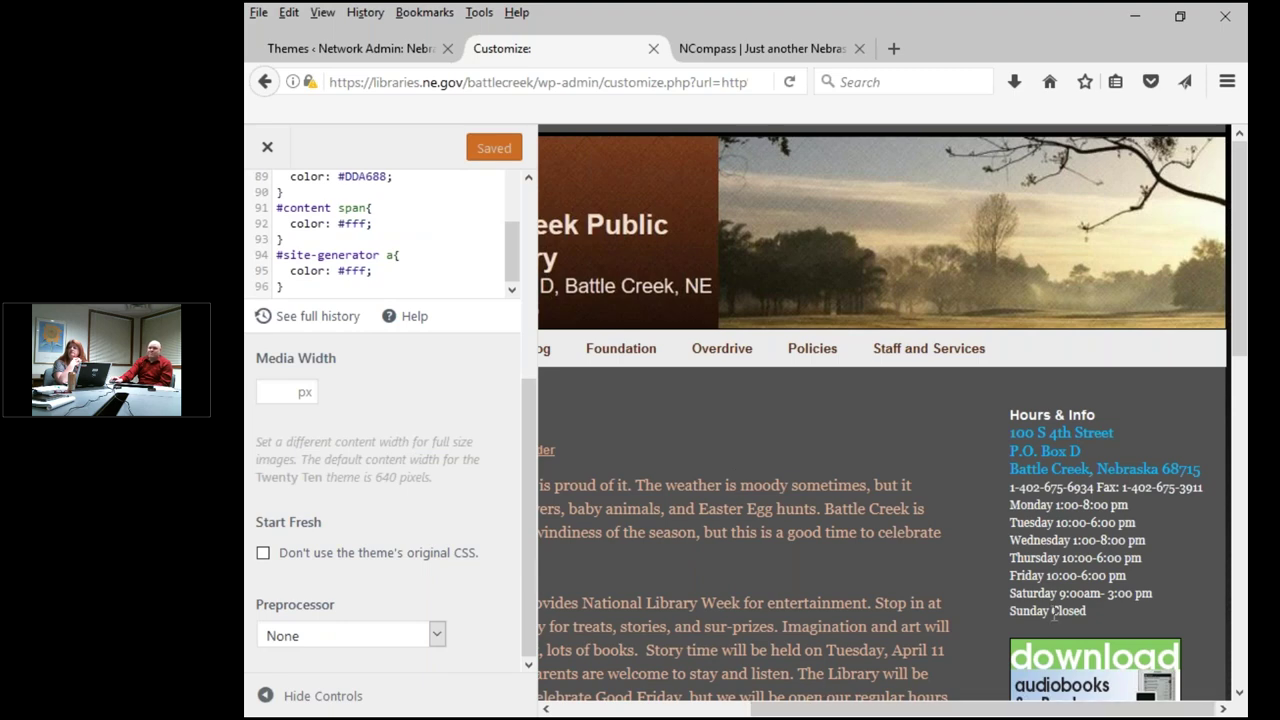
Examine Battle Creek's lower sidebar widgets alongside the widget-title and widget-area link rules in its CSS
scroll(1053, 612, down, 10)
drag(516, 253, 512, 150)
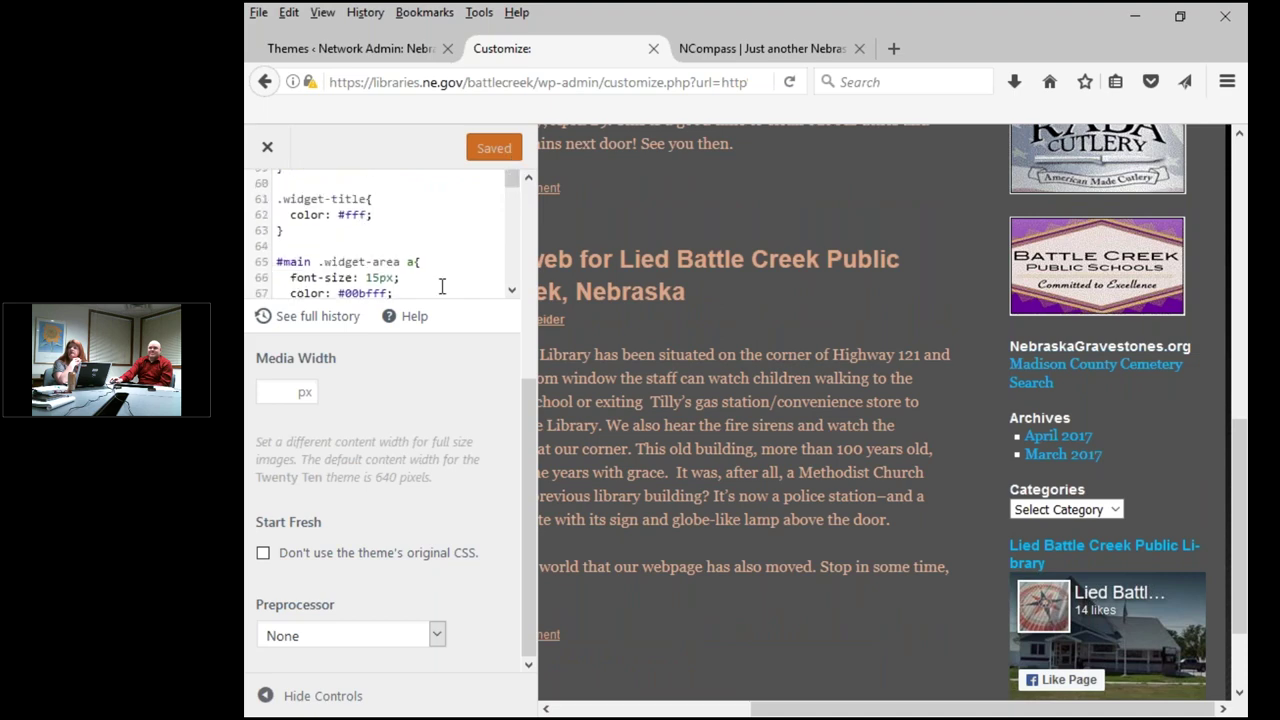
scroll(428, 451, up, 2)
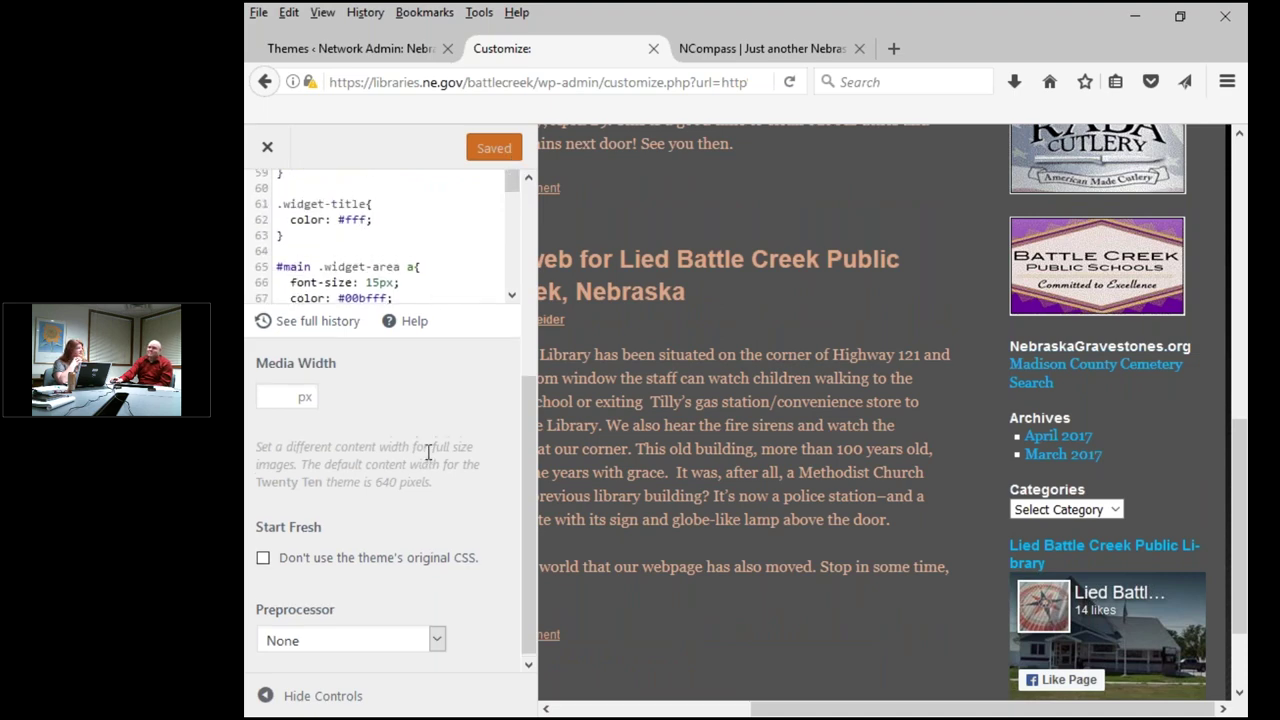